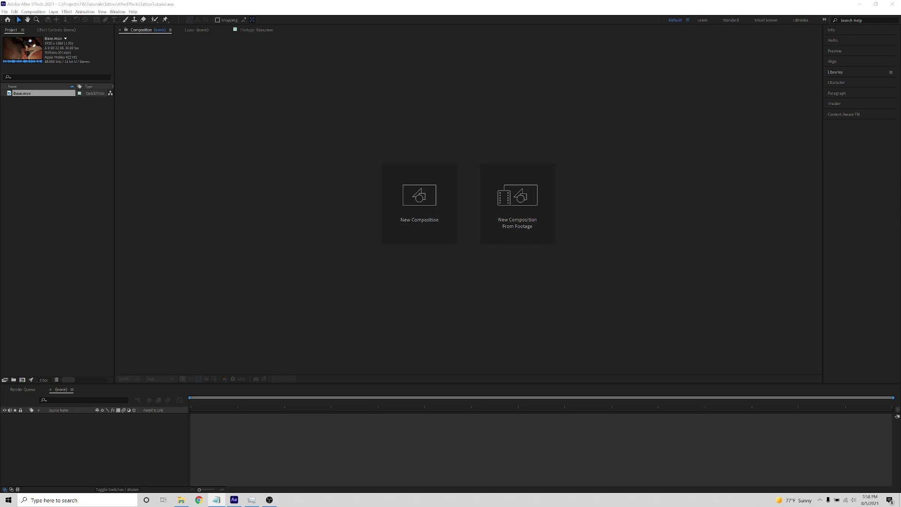
# Open the Base.mov footage for viewing and scrub through it to examine how the shoulder tattoo moves and deforms.
pyautogui.click(238, 189)
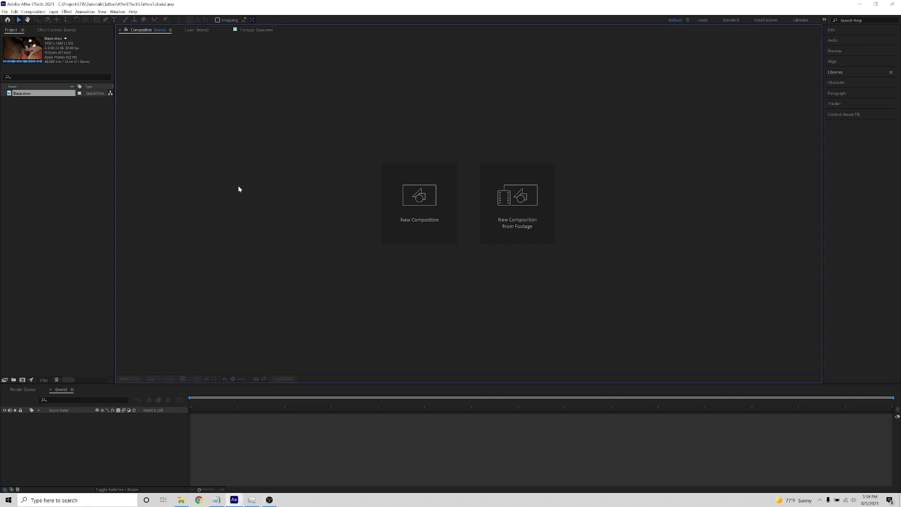
pyautogui.click(60, 148)
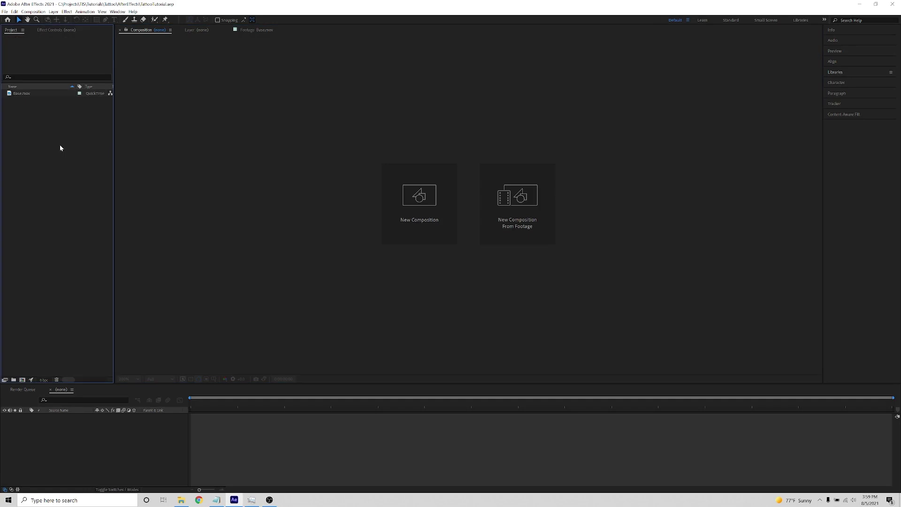
pyautogui.doubleClick(36, 96)
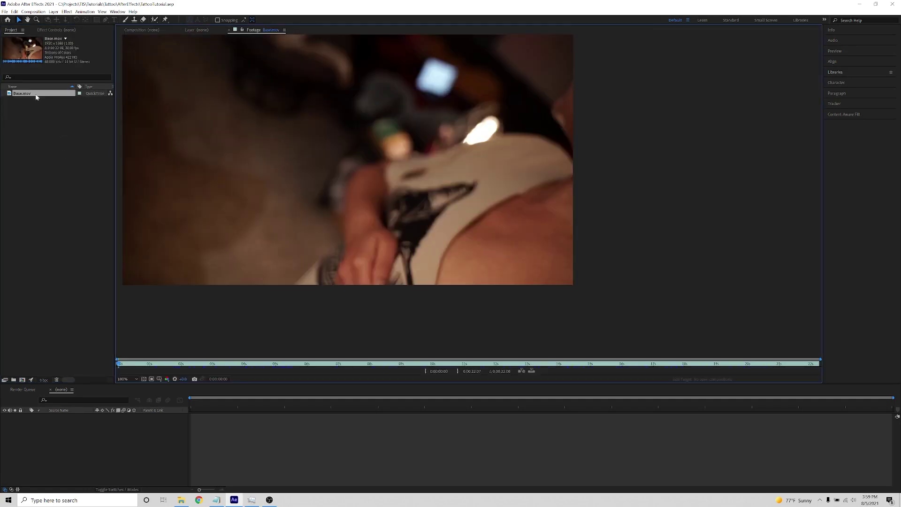
pyautogui.scroll(-1, 308, 267)
pyautogui.moveTo(316, 227); pyautogui.dragTo(374, 264)
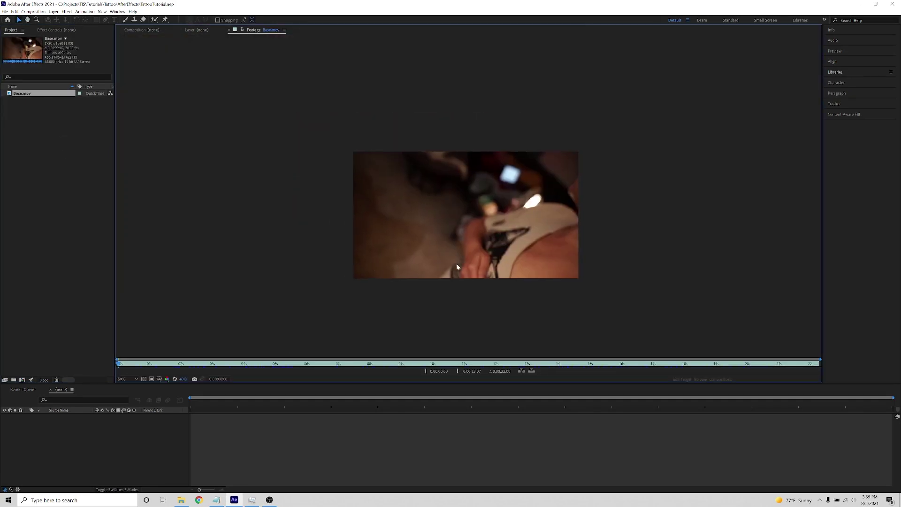
pyautogui.scroll(1, 457, 266)
pyautogui.moveTo(309, 285); pyautogui.dragTo(271, 251)
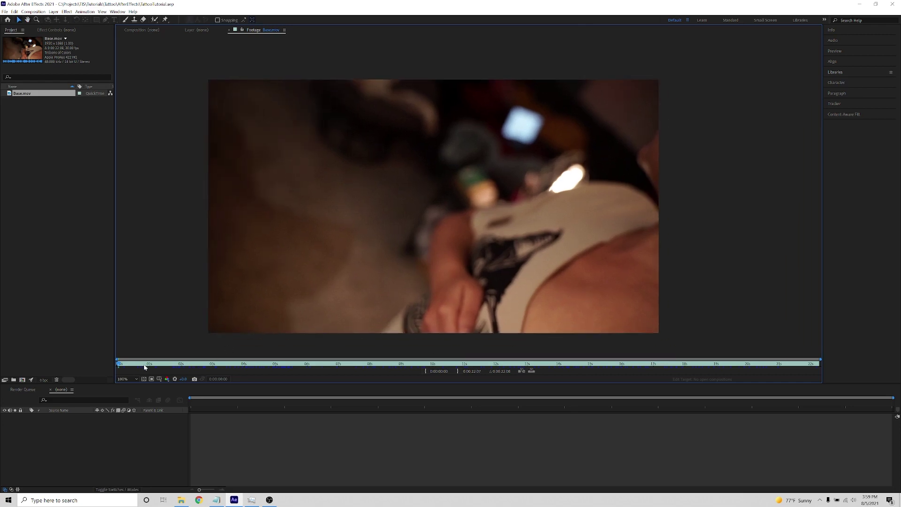
pyautogui.moveTo(119, 363); pyautogui.dragTo(344, 373)
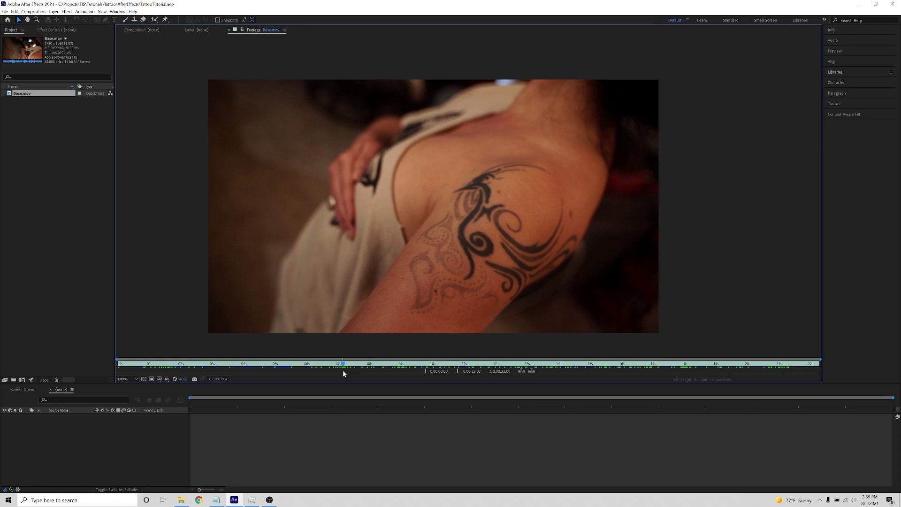
pyautogui.moveTo(342, 370); pyautogui.dragTo(301, 368)
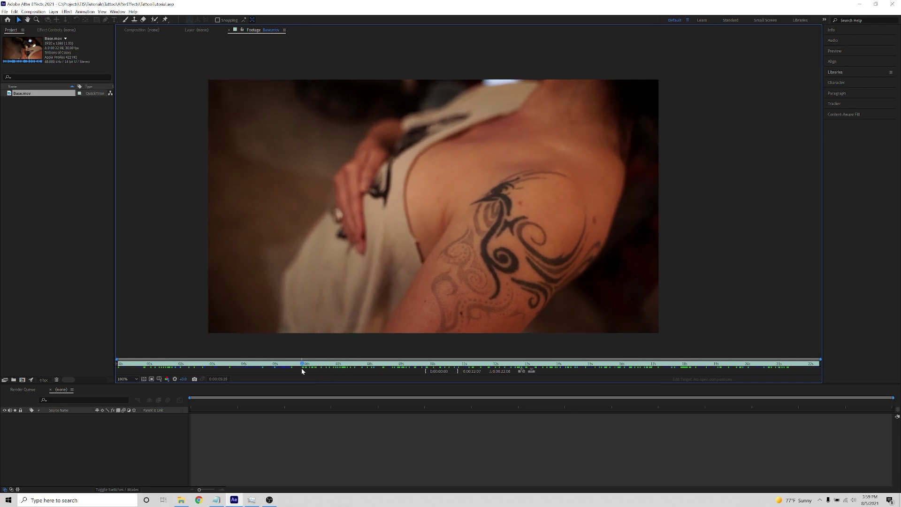
pyautogui.moveTo(301, 368)
pyautogui.mouseDown()
pyautogui.moveTo(669, 367)
pyautogui.moveTo(300, 380)
pyautogui.mouseUp()
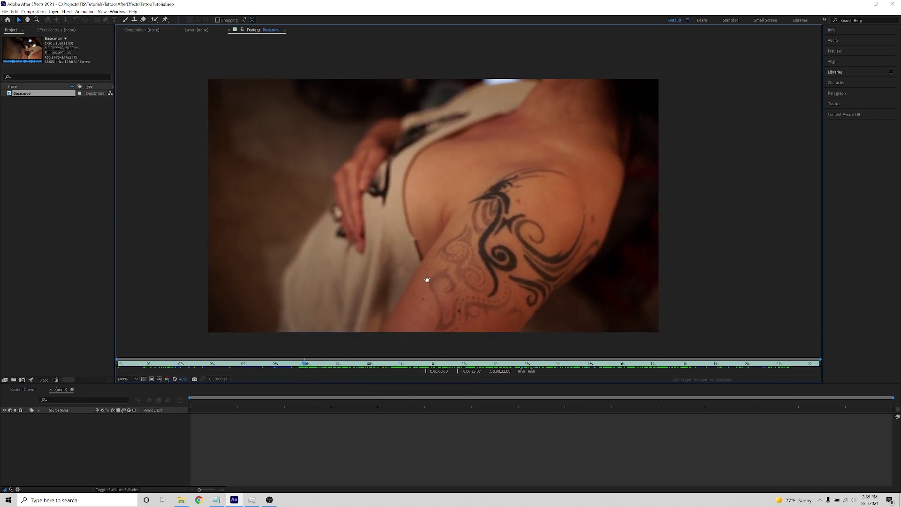
pyautogui.moveTo(427, 279); pyautogui.dragTo(420, 255)
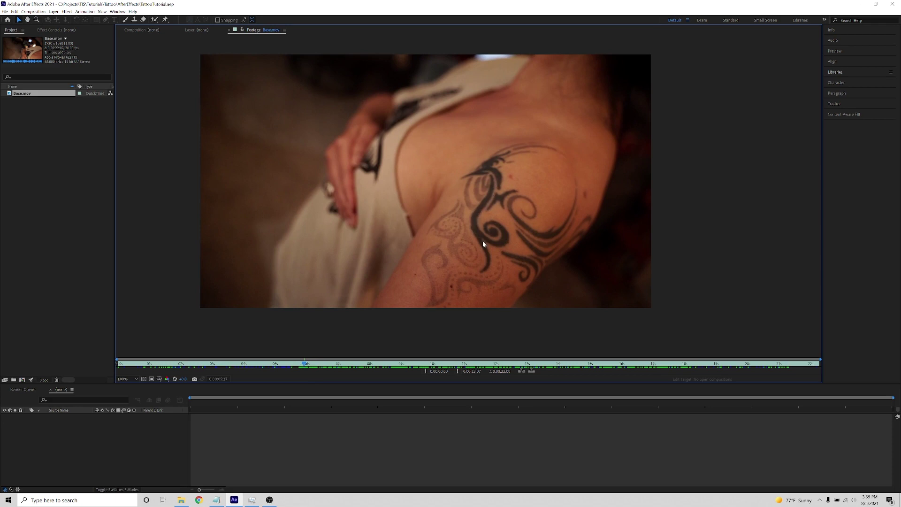
# Create a new composition named Tracking.
pyautogui.rightClick(79, 167)
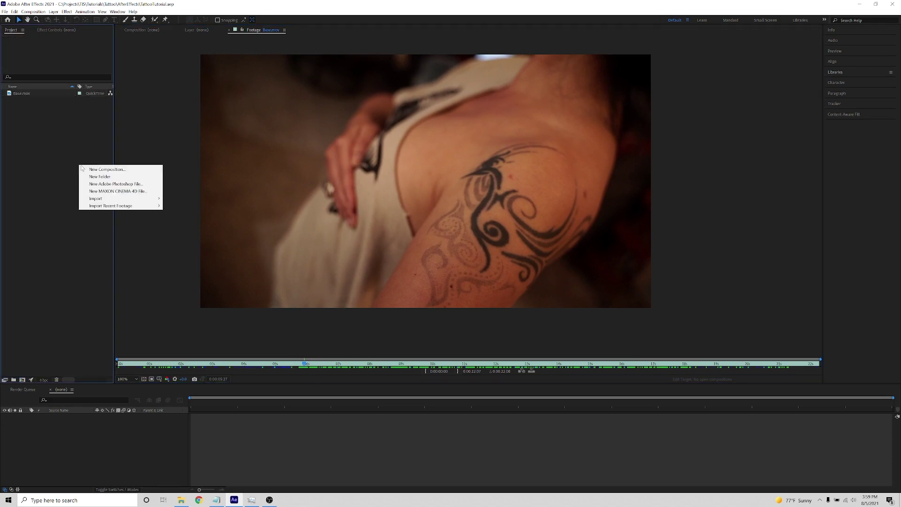
pyautogui.click(103, 171)
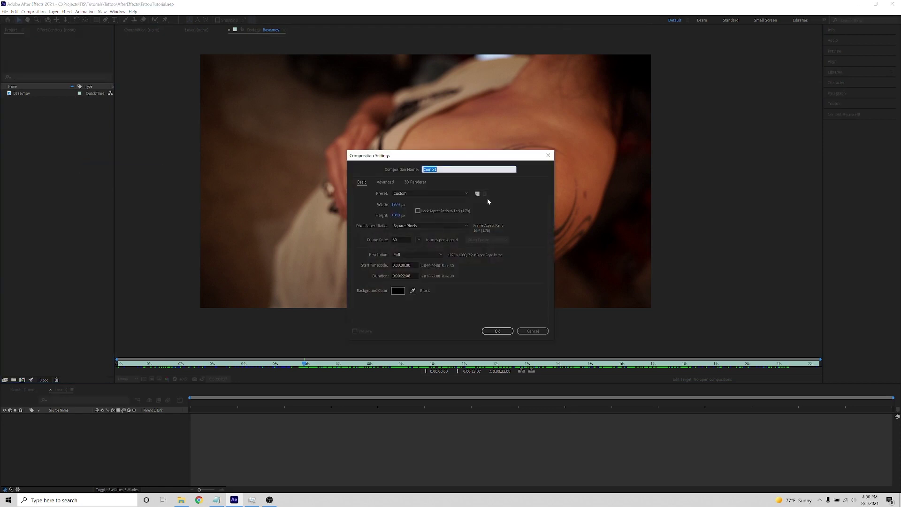
pyautogui.write('Tracking')
pyautogui.moveTo(412, 276)
pyautogui.mouseDown()
pyautogui.moveTo(393, 275)
pyautogui.moveTo(401, 275)
pyautogui.mouseUp()
pyautogui.click(412, 276)
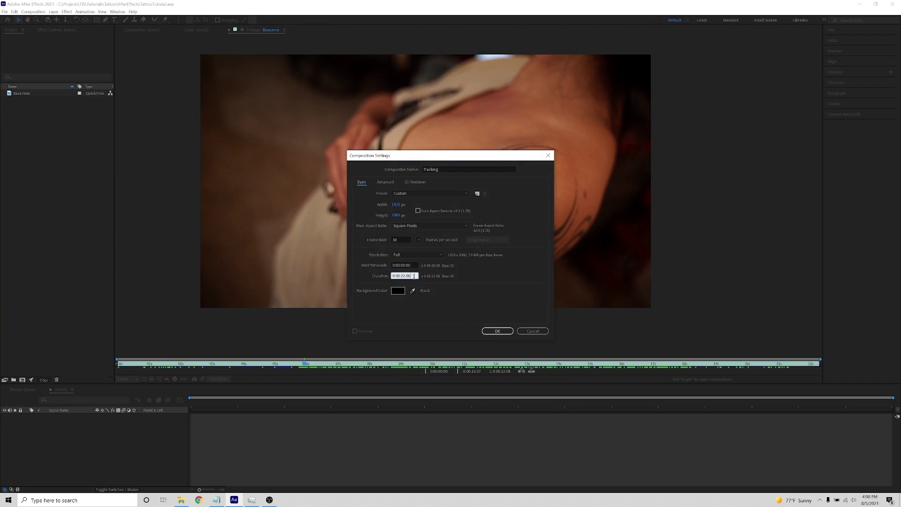
pyautogui.click(497, 332)
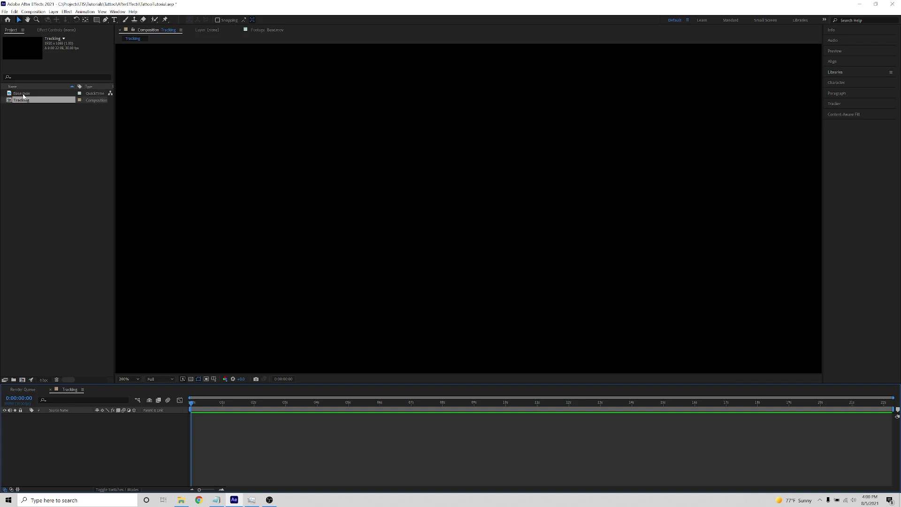
# Add Base.mov to the Tracking composition and move the current time to 0:00:06:10, where the tattoo is clearly visible.
pyautogui.moveTo(23, 96); pyautogui.dragTo(83, 420)
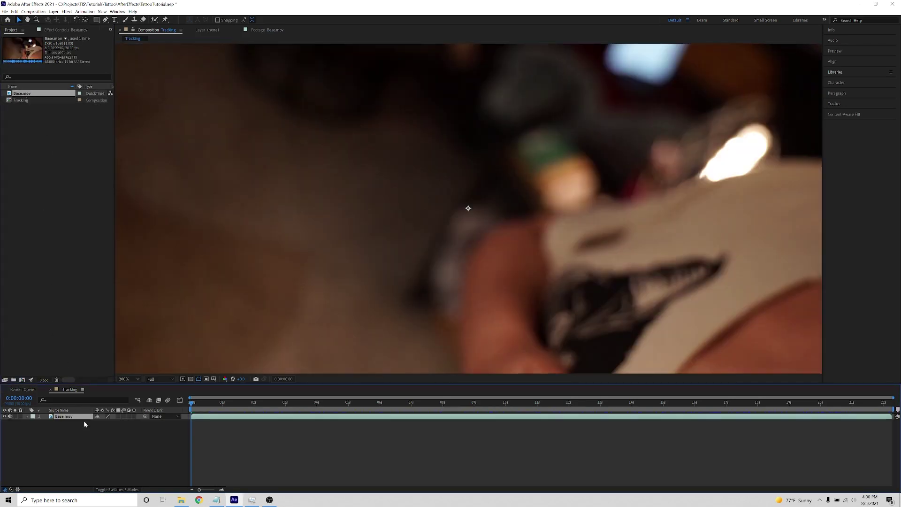
pyautogui.press(',')
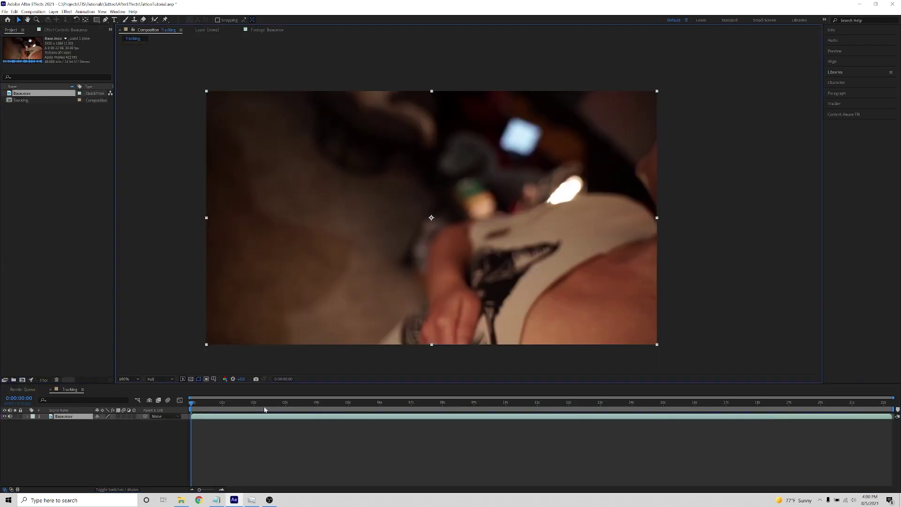
pyautogui.moveTo(244, 403); pyautogui.dragTo(382, 402)
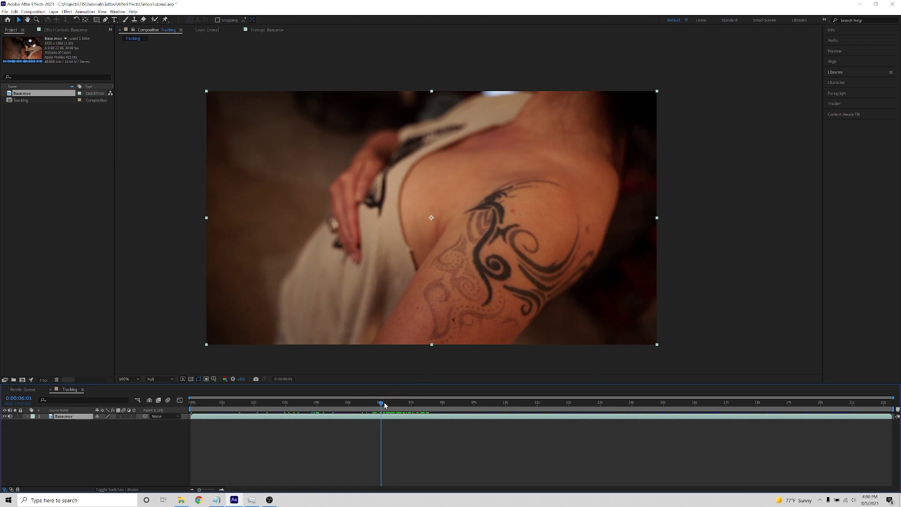
pyautogui.moveTo(384, 404)
pyautogui.mouseDown()
pyautogui.moveTo(458, 406)
pyautogui.moveTo(391, 406)
pyautogui.mouseUp()
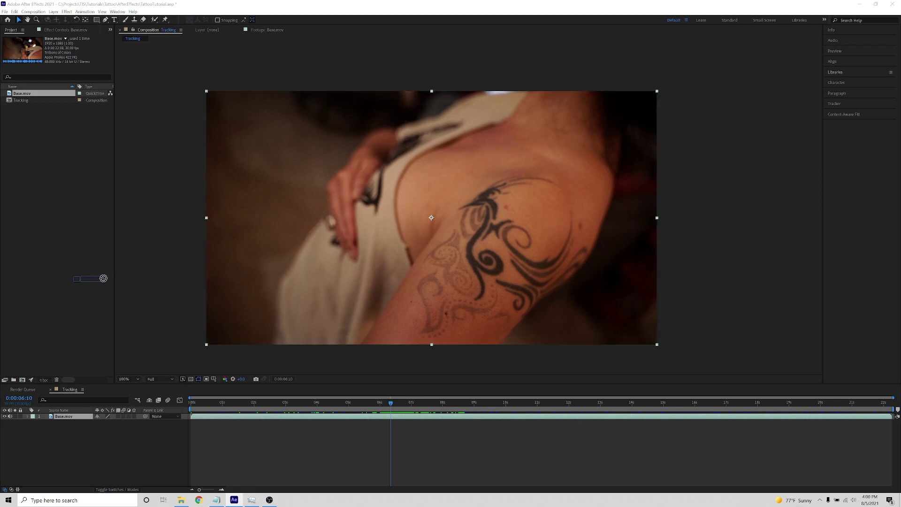
# Apply the Lockdown effect to the Base.mov layer and open its pop-out tracking window.
pyautogui.click(94, 278)
pyautogui.click(87, 423)
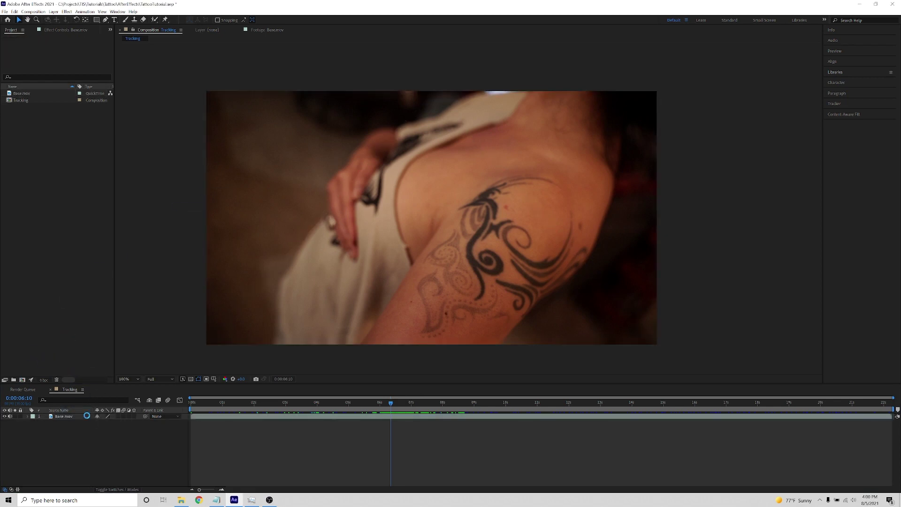
pyautogui.click(87, 416)
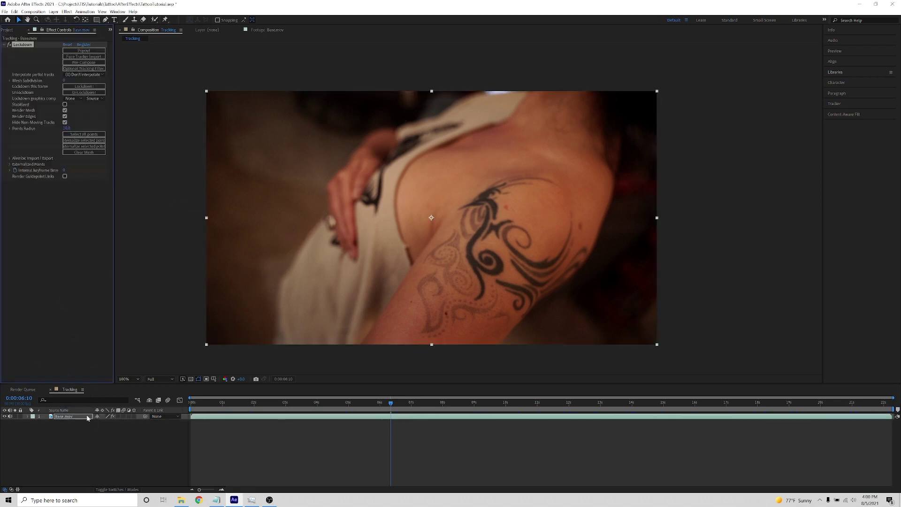
pyautogui.click(89, 52)
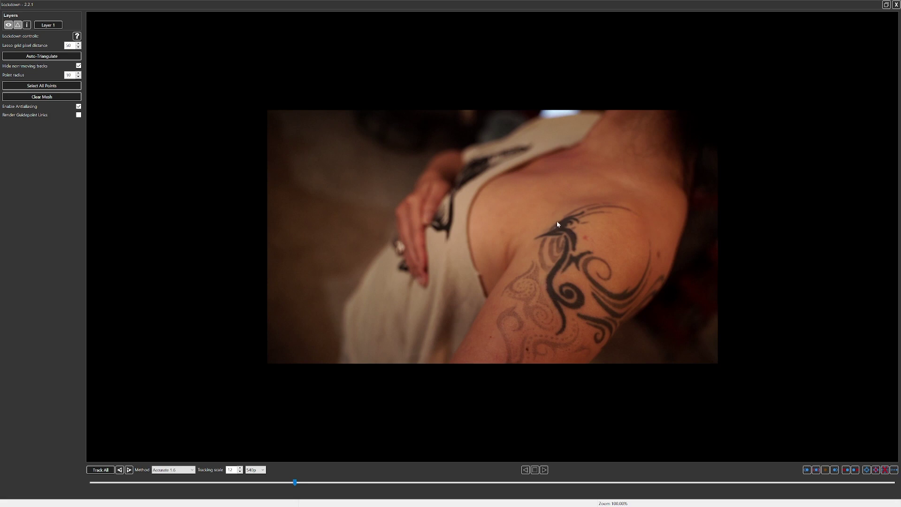
# Set the lasso grid pixel distance to 30 and lasso a mesh of tracking points over the tattoo on the upper arm.
pyautogui.moveTo(513, 279)
pyautogui.mouseDown()
pyautogui.moveTo(502, 340)
pyautogui.moveTo(523, 356)
pyautogui.moveTo(584, 353)
pyautogui.moveTo(606, 337)
pyautogui.moveTo(627, 274)
pyautogui.moveTo(619, 244)
pyautogui.moveTo(604, 224)
pyautogui.moveTo(562, 216)
pyautogui.mouseUp()
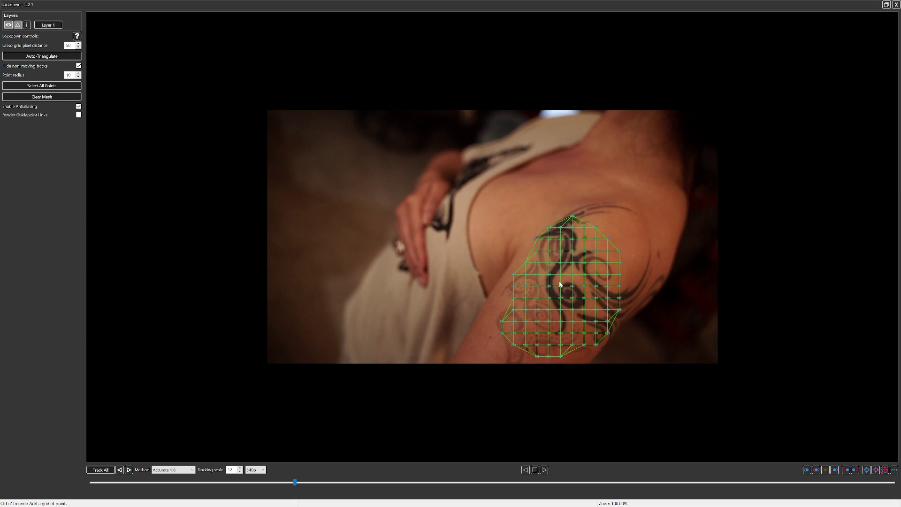
pyautogui.hotkey('ctrl', 'z')
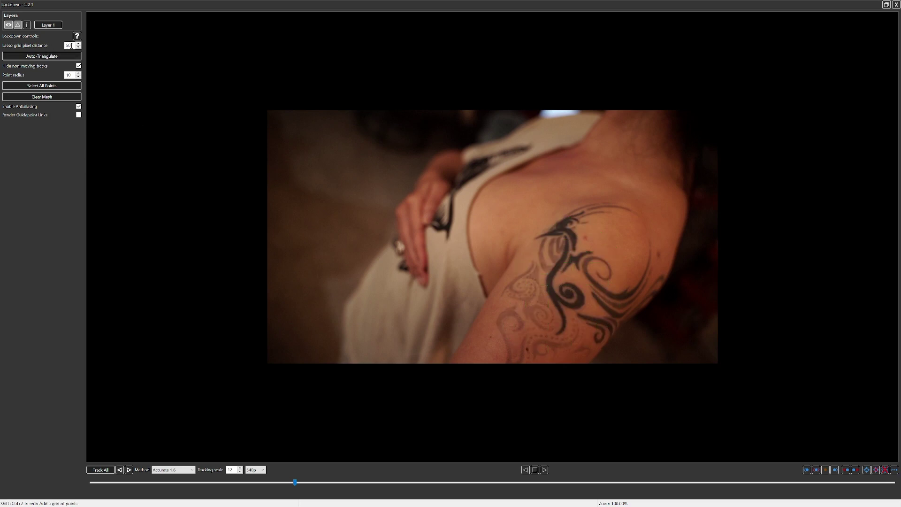
pyautogui.doubleClick(74, 45)
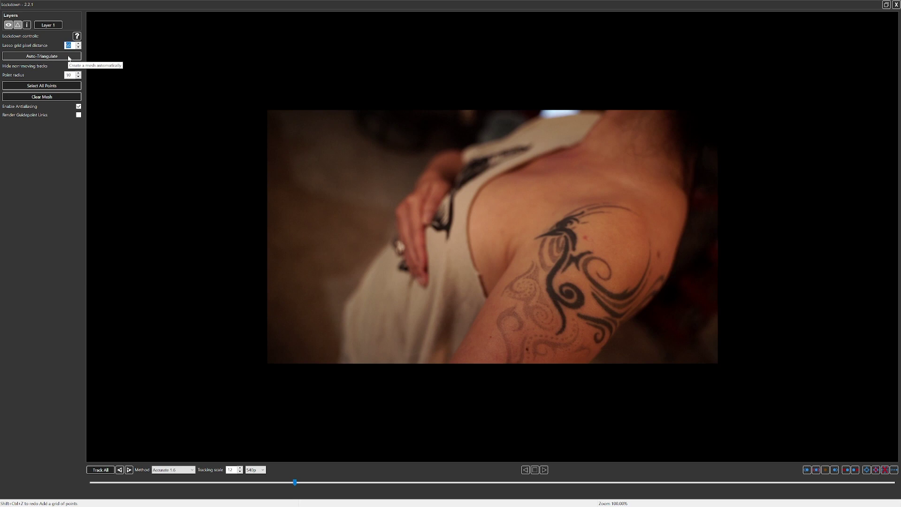
pyautogui.write('30')
pyautogui.press('Return')
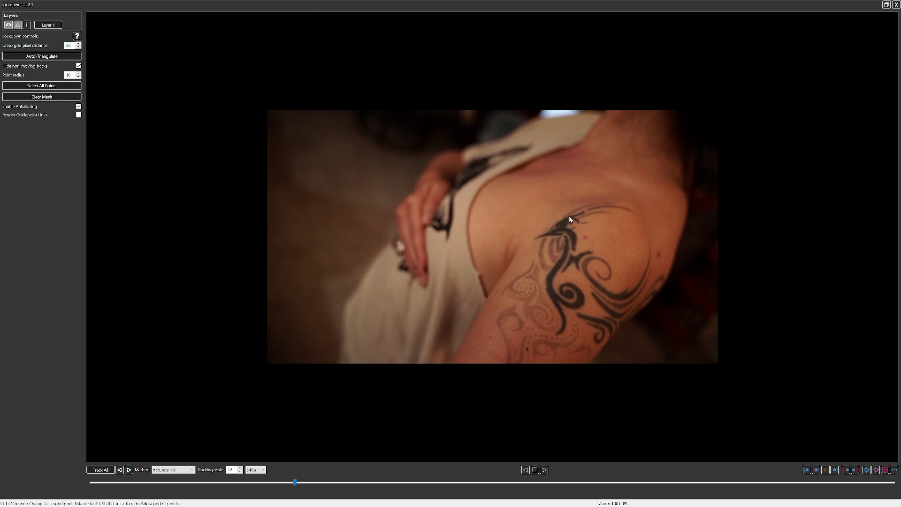
pyautogui.moveTo(513, 268)
pyautogui.mouseDown()
pyautogui.moveTo(504, 333)
pyautogui.moveTo(533, 358)
pyautogui.moveTo(562, 361)
pyautogui.mouseUp()
pyautogui.moveTo(605, 343)
pyautogui.mouseDown()
pyautogui.moveTo(634, 291)
pyautogui.moveTo(633, 264)
pyautogui.moveTo(622, 228)
pyautogui.moveTo(585, 208)
pyautogui.mouseUp()
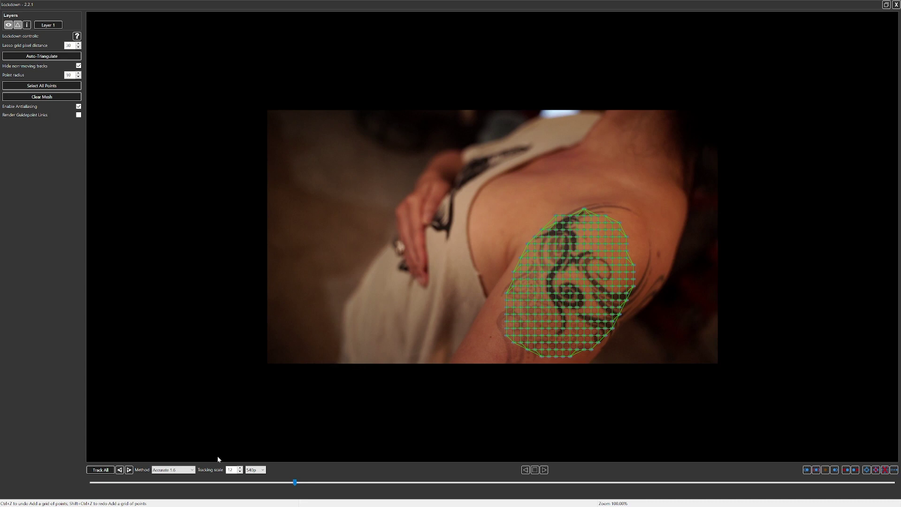
# Set the tracking method to Extremely Accurate and the tracking resolution to 540p.
pyautogui.click(177, 470)
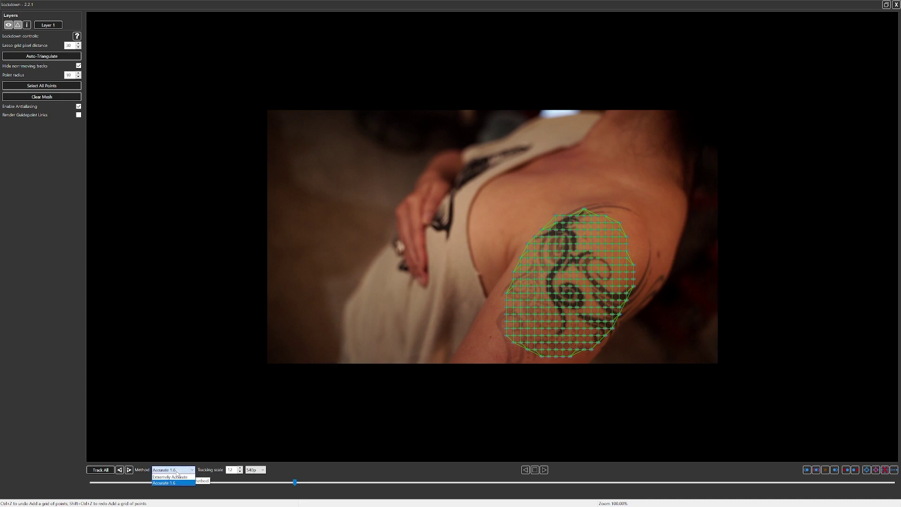
pyautogui.click(176, 478)
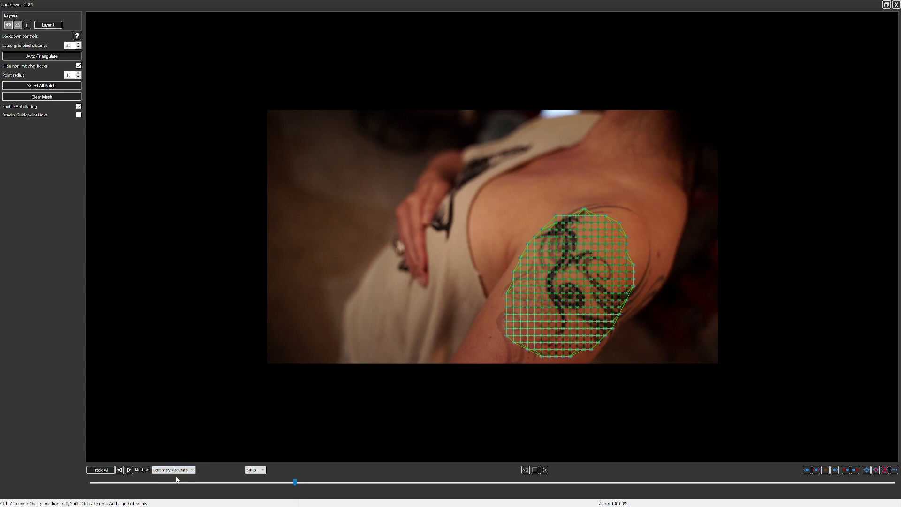
pyautogui.click(261, 471)
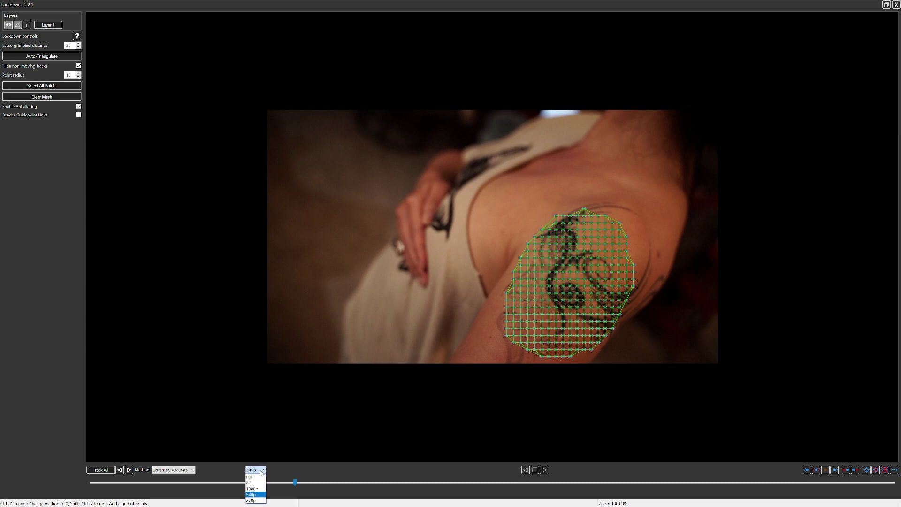
pyautogui.click(251, 495)
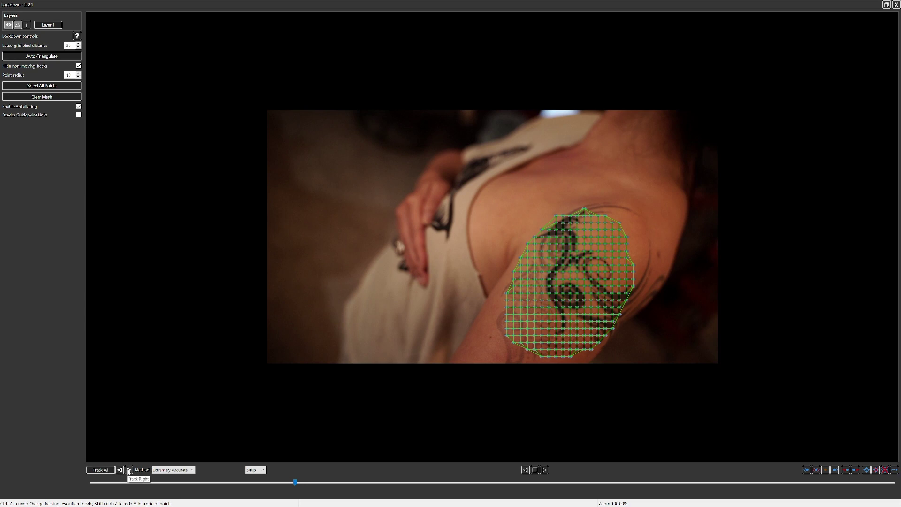
# Track the tattoo mesh forward, then return to the starting frame and track it backward.
pyautogui.click(129, 470)
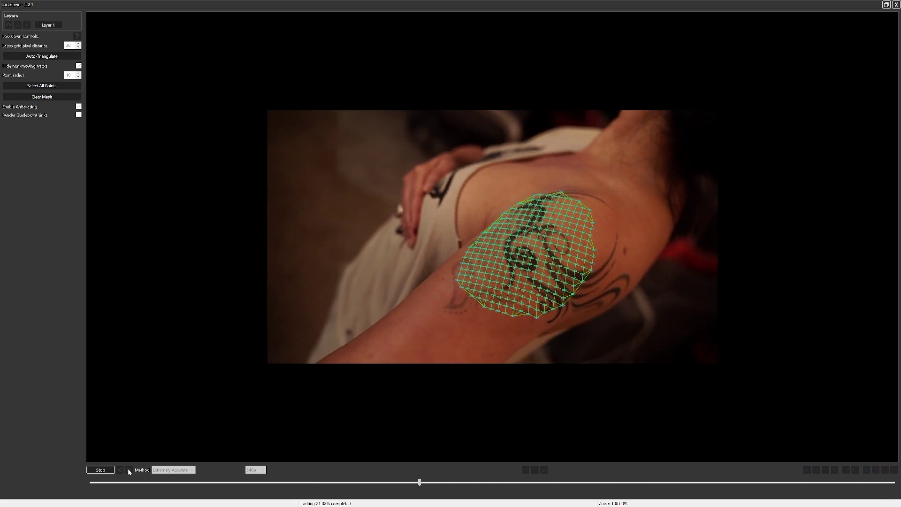
pyautogui.moveTo(459, 484); pyautogui.dragTo(295, 487)
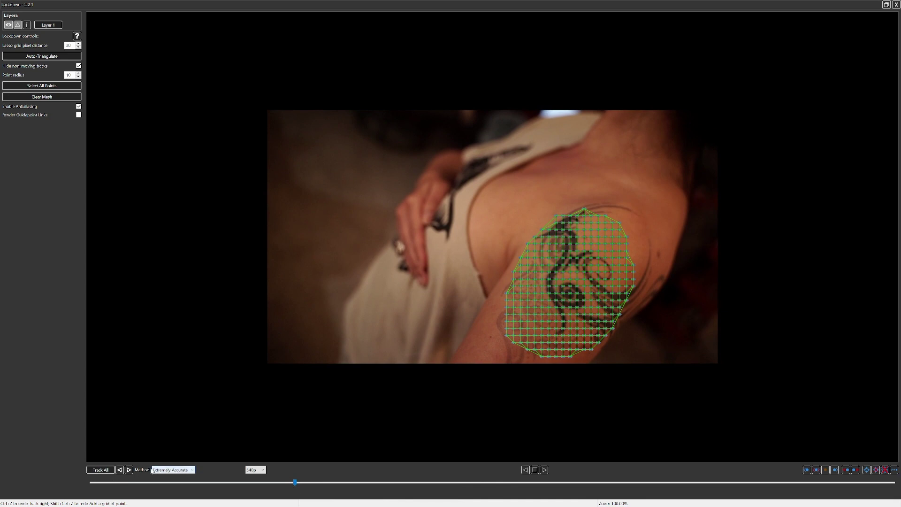
pyautogui.click(120, 470)
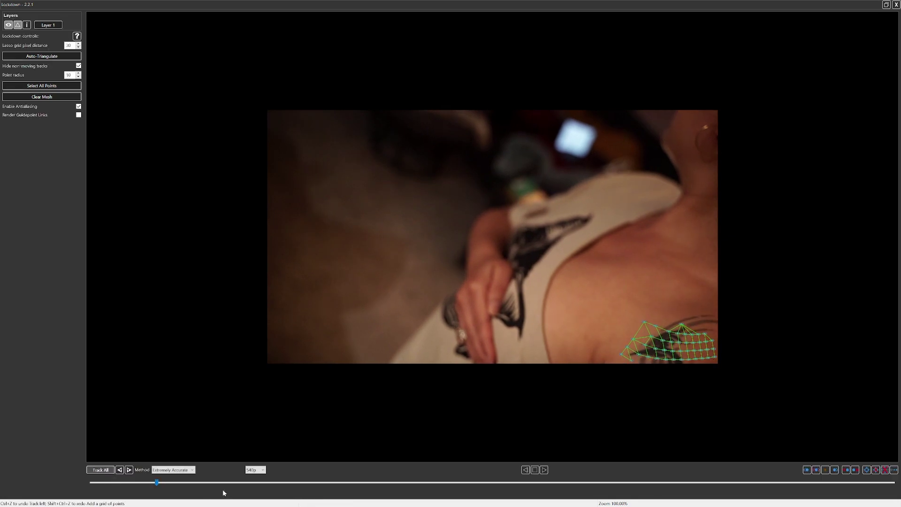
# Scrub through the clip to check the tracked mesh and close the Lockdown window.
pyautogui.moveTo(156, 483); pyautogui.dragTo(406, 475)
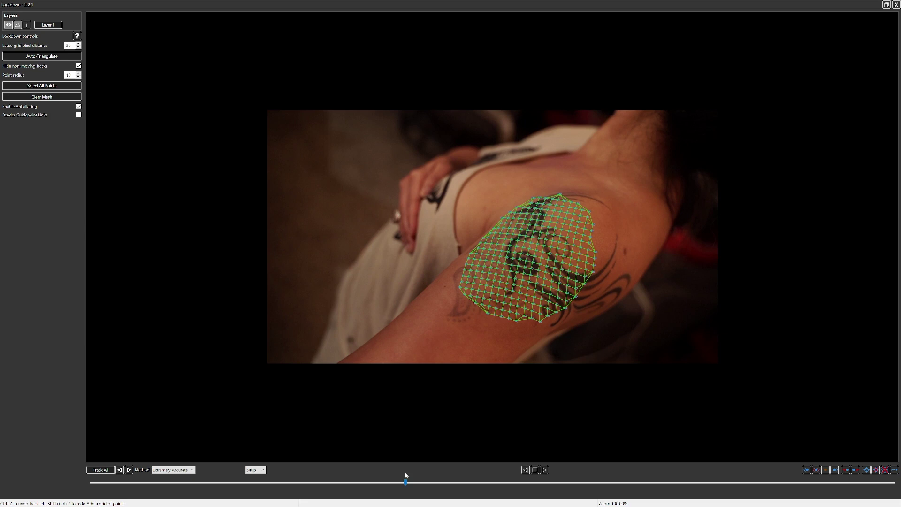
pyautogui.moveTo(406, 482); pyautogui.dragTo(376, 491)
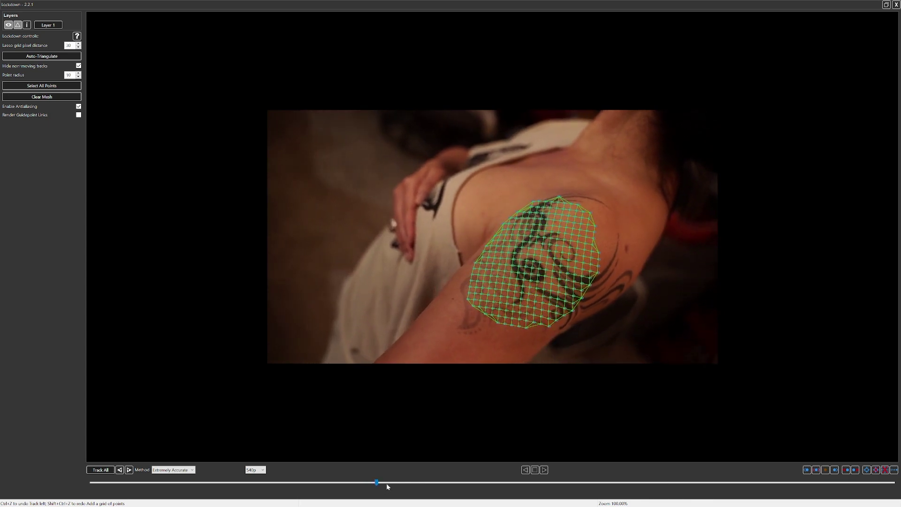
pyautogui.click(896, 4)
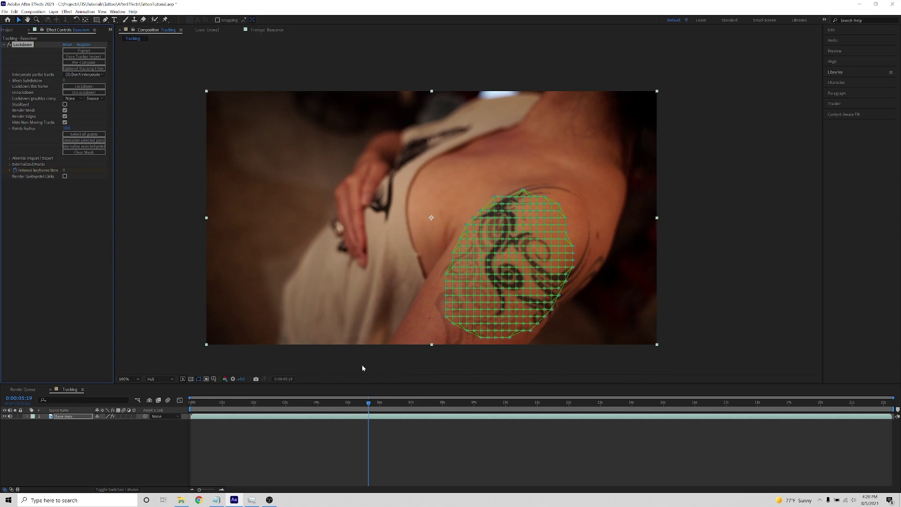
# Set the composition viewer's fast previews to Off (Final Quality).
pyautogui.click(87, 87)
pyautogui.moveTo(369, 405); pyautogui.dragTo(381, 405)
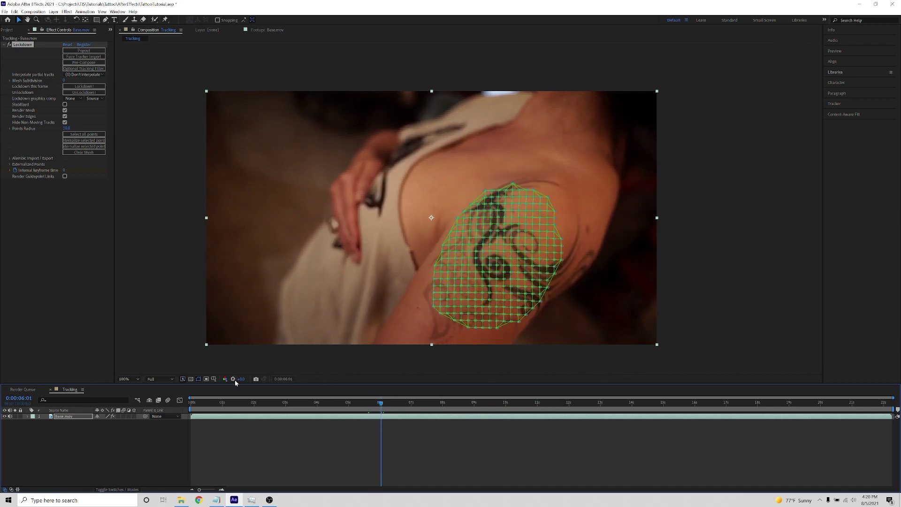
pyautogui.click(184, 380)
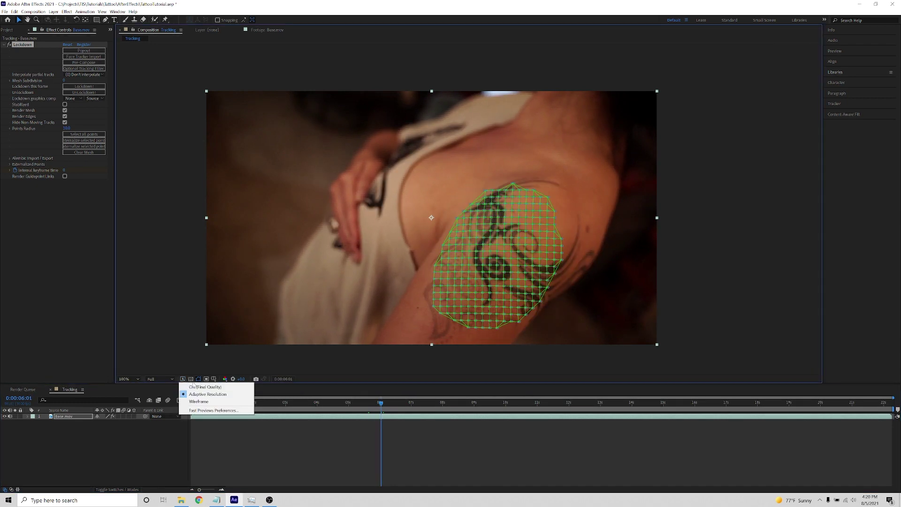
pyautogui.click(196, 387)
# Lock down the tracked tattoo mesh at frame 0:00:05:24.
pyautogui.moveTo(389, 404)
pyautogui.mouseDown()
pyautogui.moveTo(397, 405)
pyautogui.moveTo(361, 407)
pyautogui.moveTo(373, 409)
pyautogui.mouseUp()
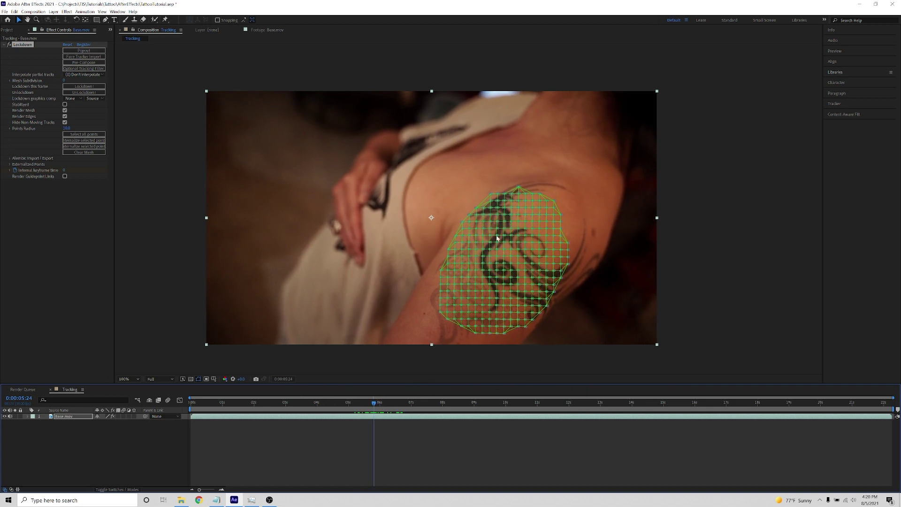
pyautogui.click(84, 87)
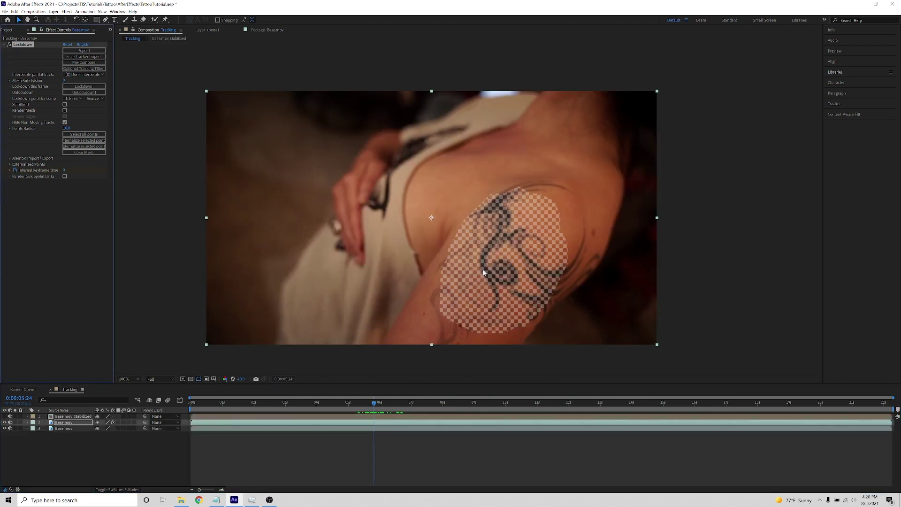
# Open the Base.mov Stabilized composition and hide its Checkerboard layer.
pyautogui.click(73, 418)
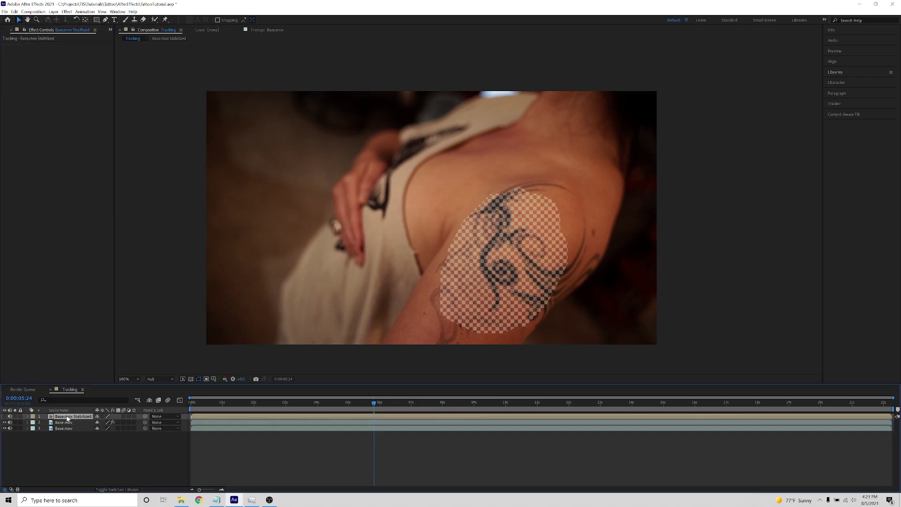
pyautogui.doubleClick(73, 417)
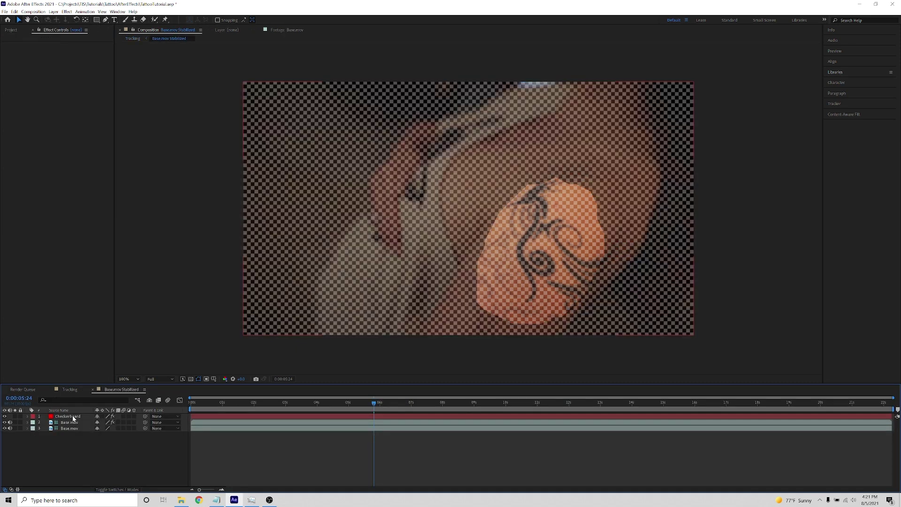
pyautogui.click(5, 416)
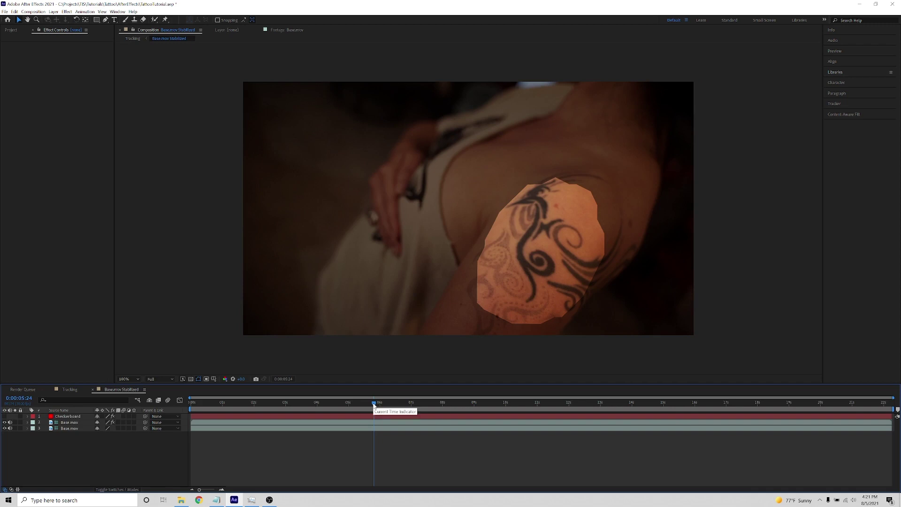
# Scrub through the stabilized composition to check how the tattoo holds still, and return to 0:00:05:24.
pyautogui.click(287, 380)
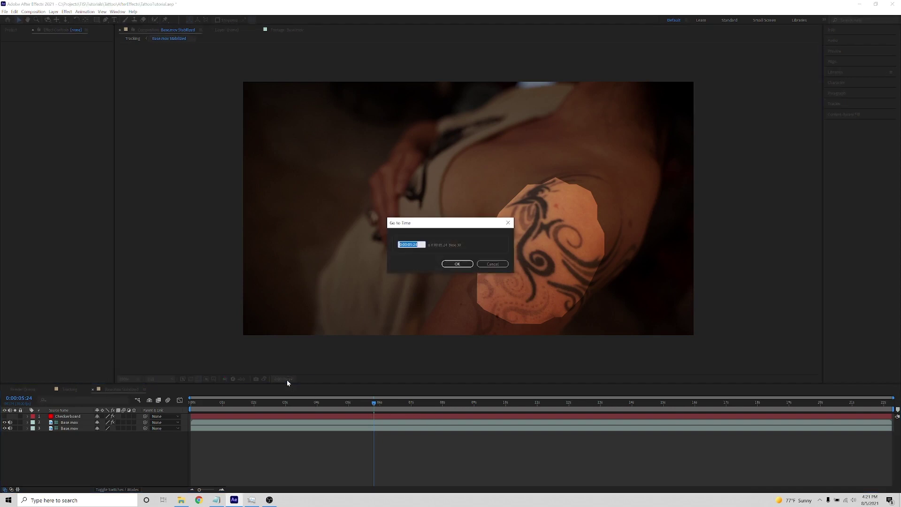
pyautogui.click(457, 264)
pyautogui.moveTo(375, 404); pyautogui.dragTo(289, 411)
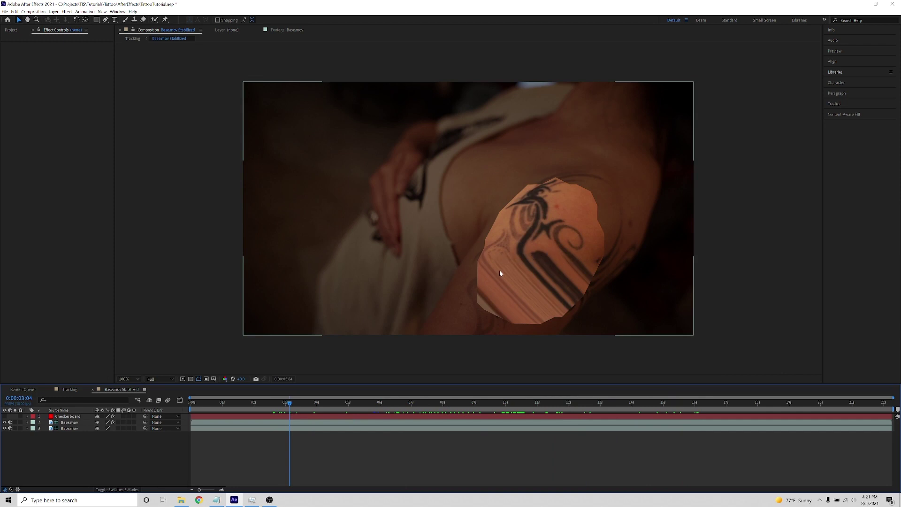
pyautogui.moveTo(289, 404); pyautogui.dragTo(355, 415)
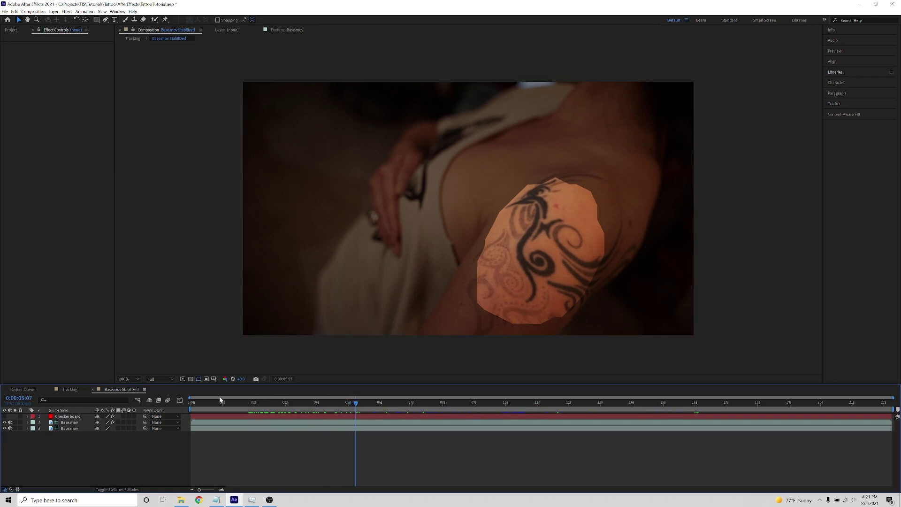
pyautogui.click(284, 380)
pyautogui.press('End')
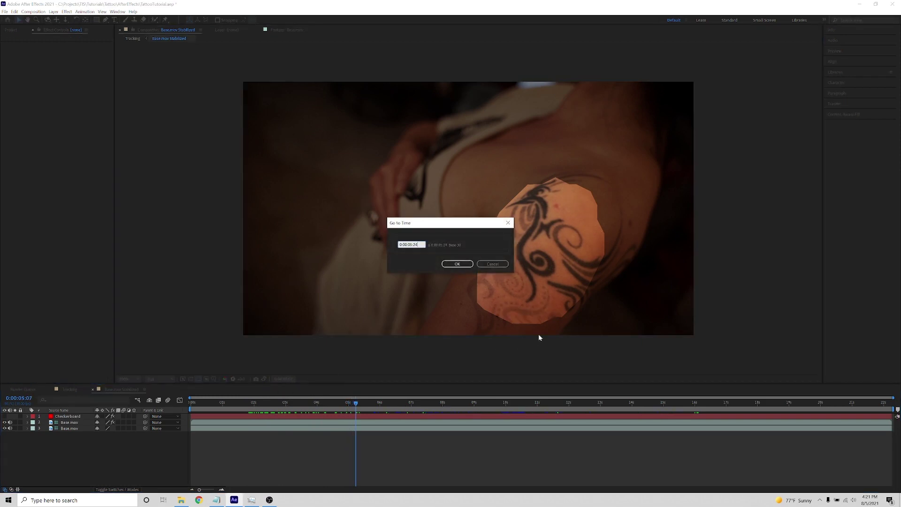
pyautogui.click(457, 264)
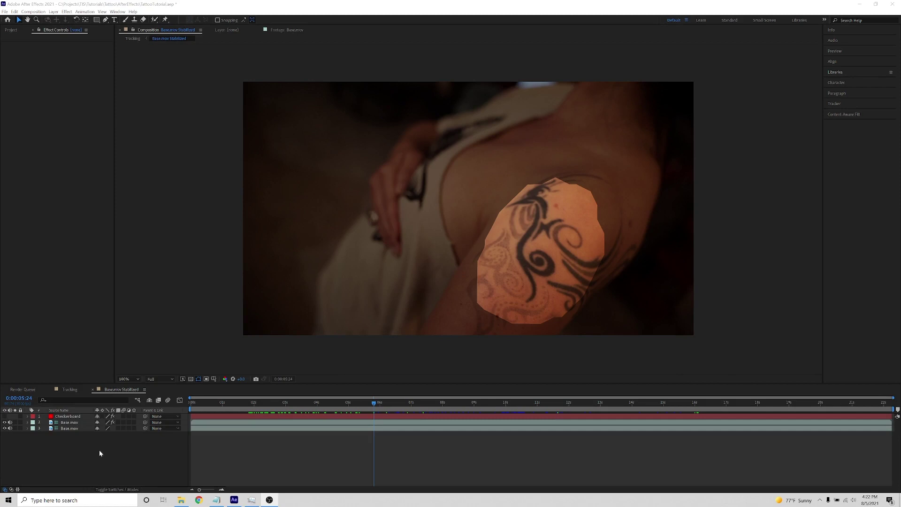
# Create a solid named PhoenixBodyMask in the stabilized composition and hide it.
pyautogui.rightClick(99, 453)
pyautogui.moveTo(160, 375)
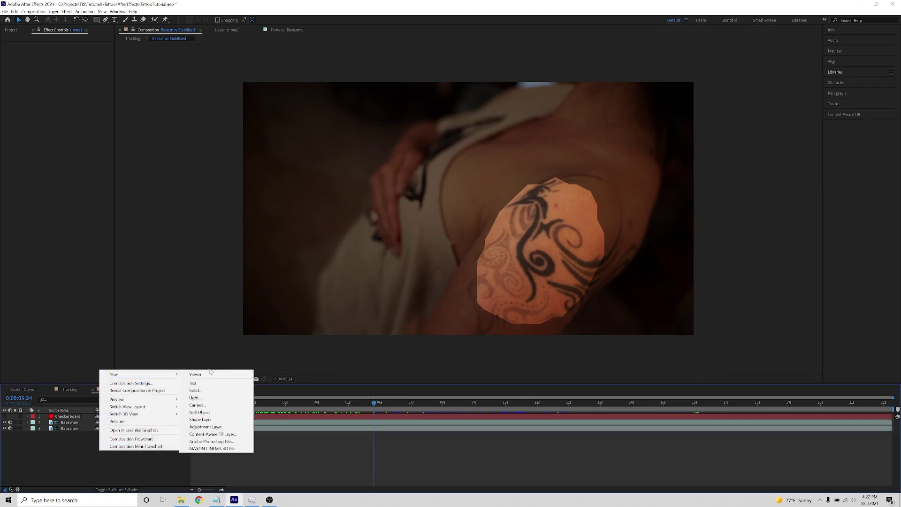
pyautogui.click(196, 391)
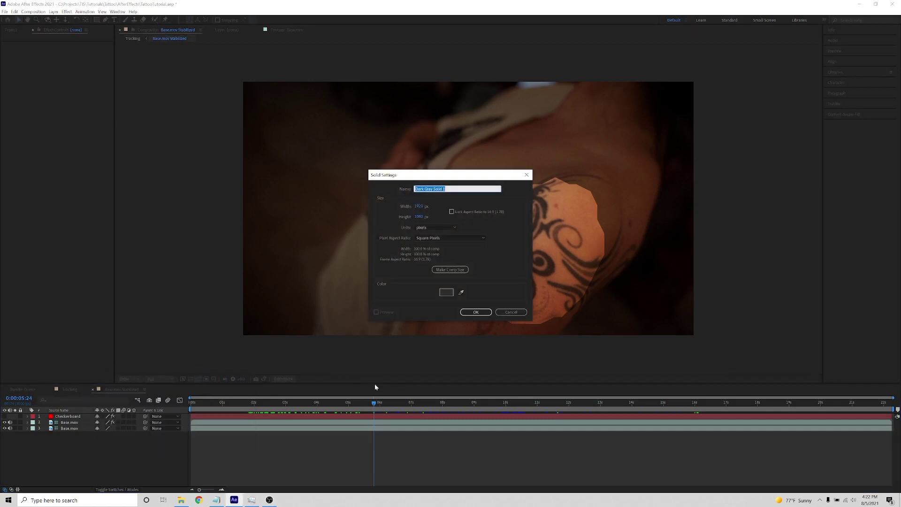
pyautogui.write('PhoenixBodyMask')
pyautogui.press('Return')
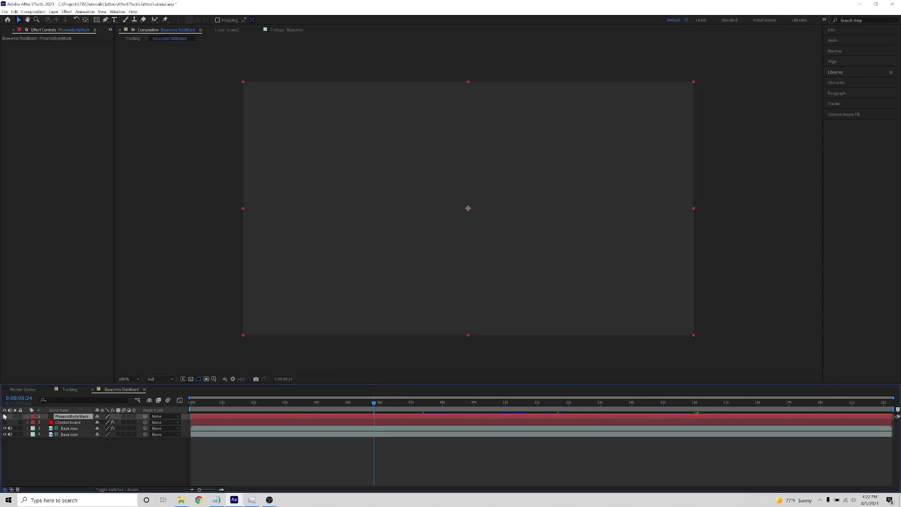
pyautogui.click(4, 417)
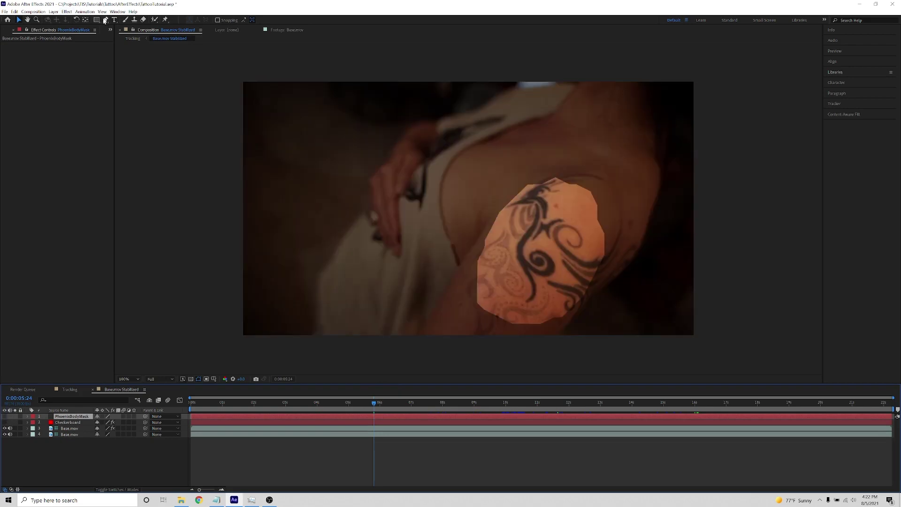
# Draw a closed Pen tool mask on the PhoenixBodyMask solid around the phoenix's curved body and spiral.
pyautogui.click(105, 21)
pyautogui.press('.')
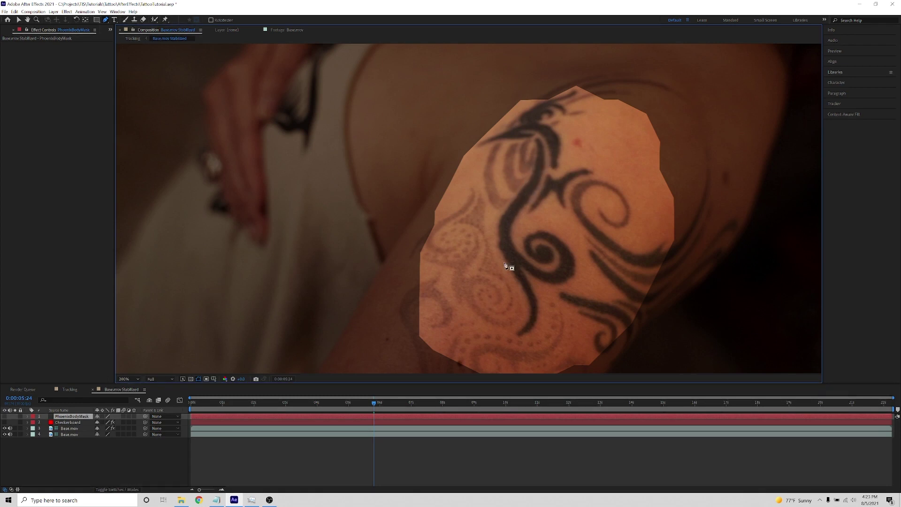
pyautogui.press('.')
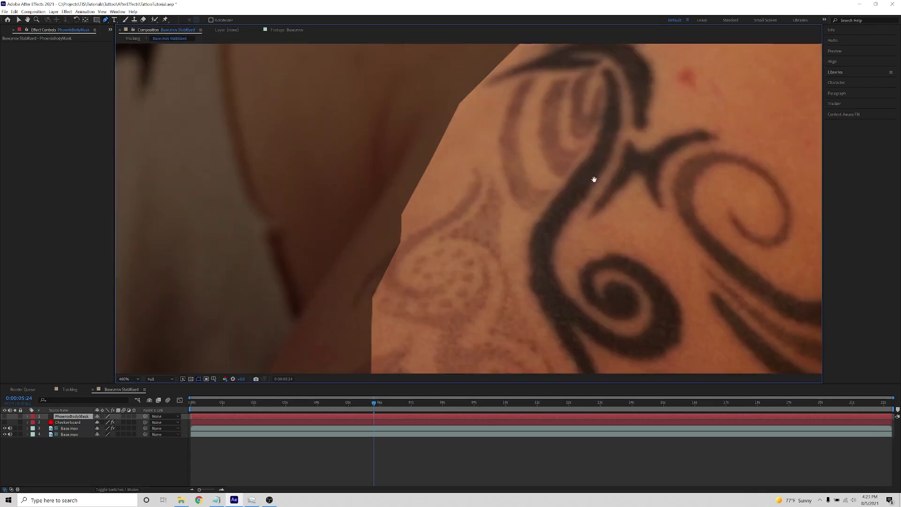
pyautogui.moveTo(594, 179); pyautogui.dragTo(513, 215)
pyautogui.click(505, 196)
pyautogui.click(476, 234)
pyautogui.click(449, 292)
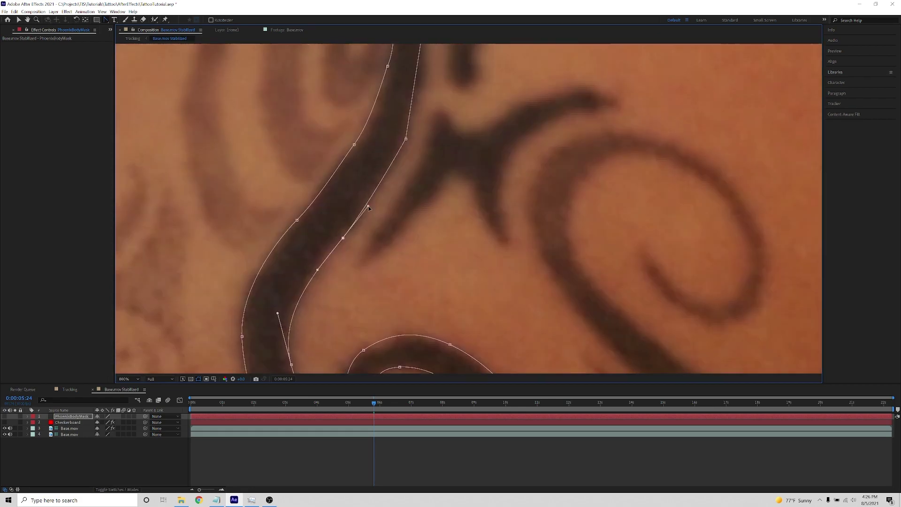
pyautogui.scroll(-4, 464, 231)
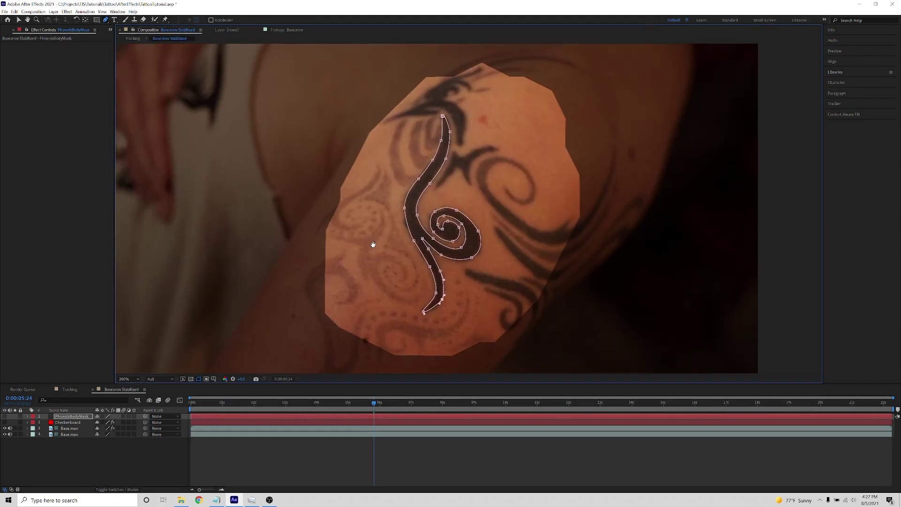
pyautogui.scroll(2, 432, 237)
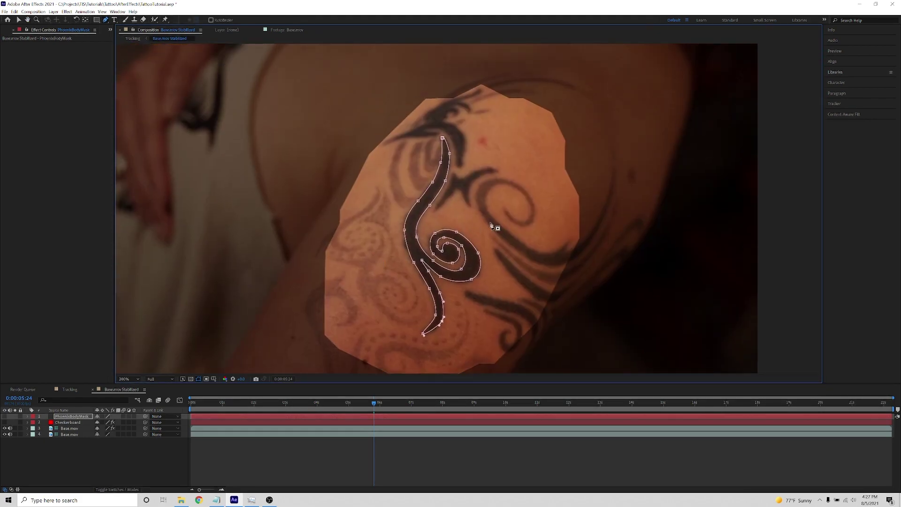
# Deselect the PhoenixBodyMask layer and turn its visibility back on.
pyautogui.click(478, 254)
pyautogui.click(94, 446)
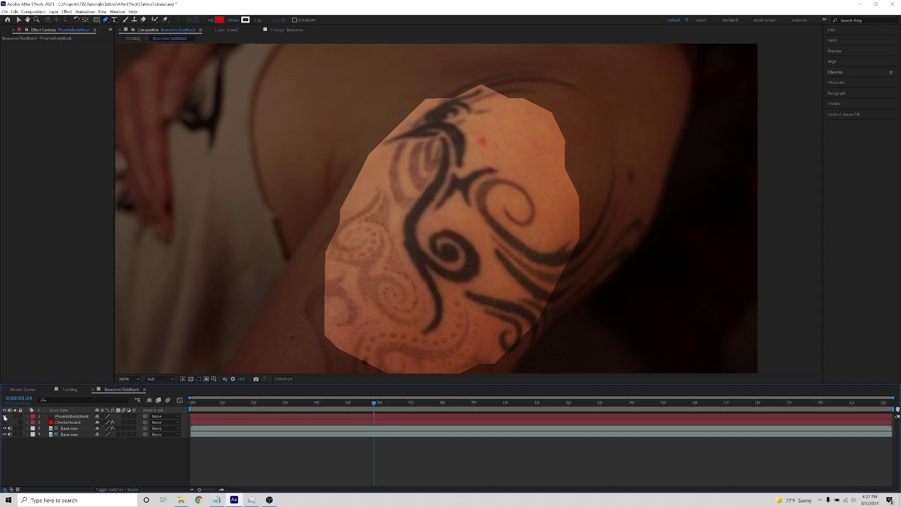
pyautogui.click(5, 417)
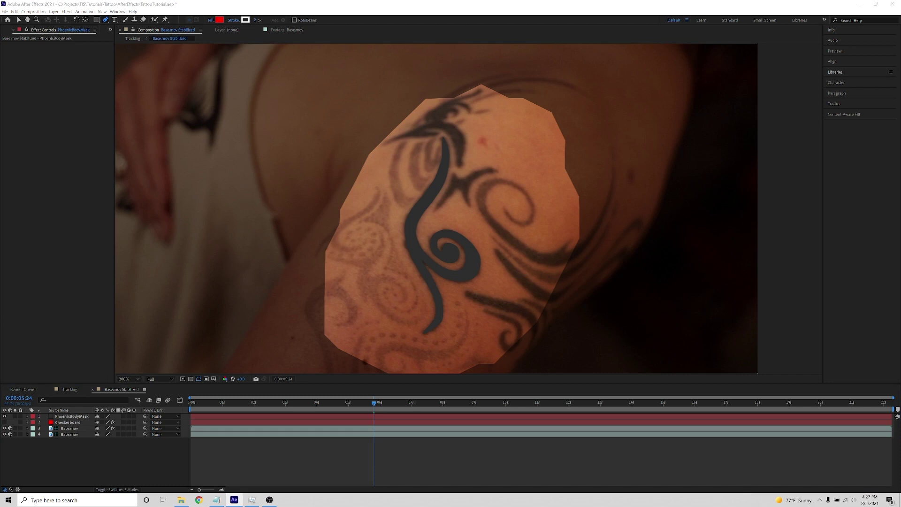
# Apply the Saber effect to the PhoenixBodyMask layer and set its Composite Settings to Transparent.
pyautogui.click(75, 417)
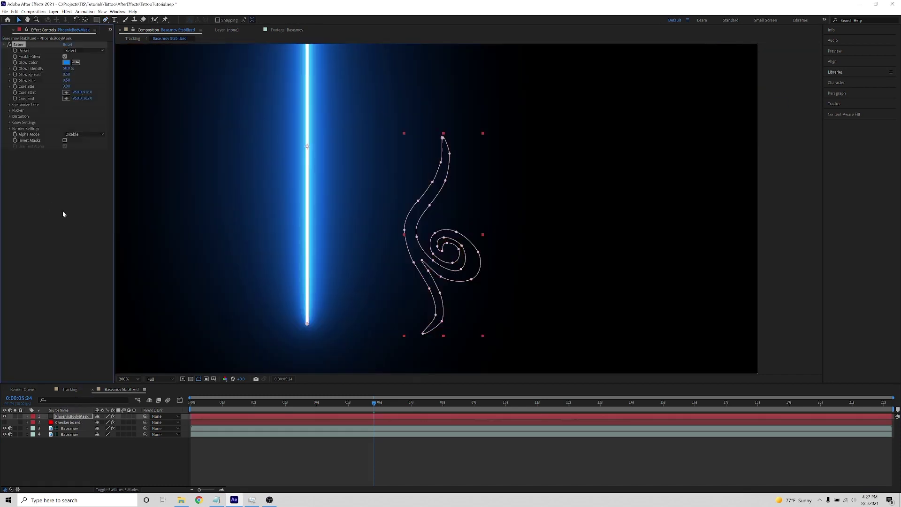
pyautogui.click(9, 128)
pyautogui.click(82, 188)
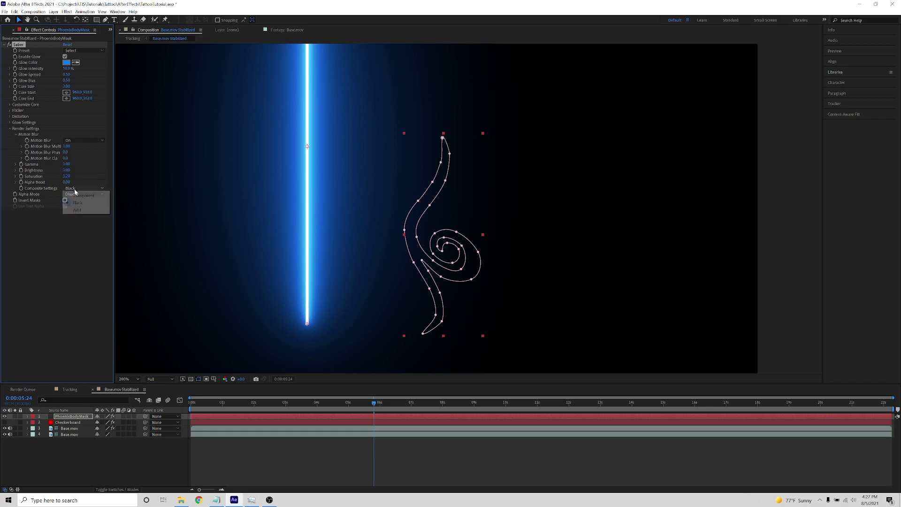
pyautogui.click(86, 197)
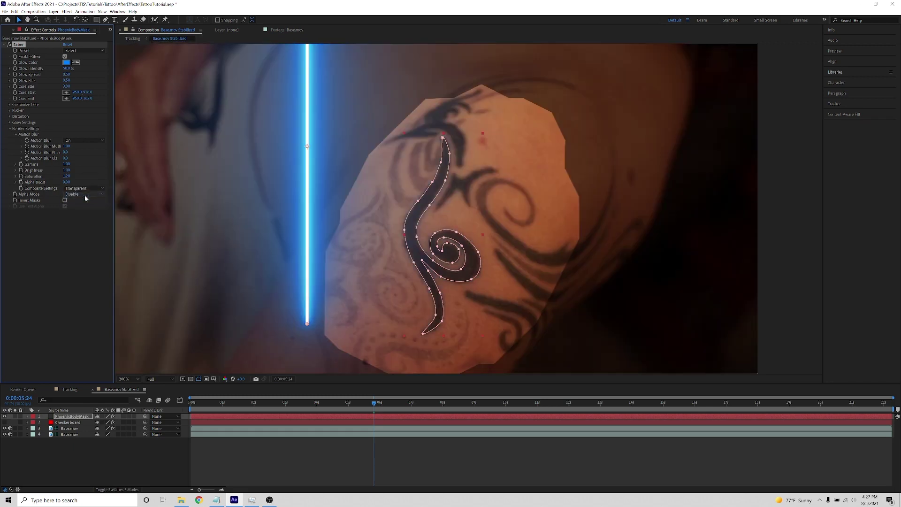
# Set Saber's Core Type to Layer Masks so the glow follows the phoenix outline.
pyautogui.click(9, 105)
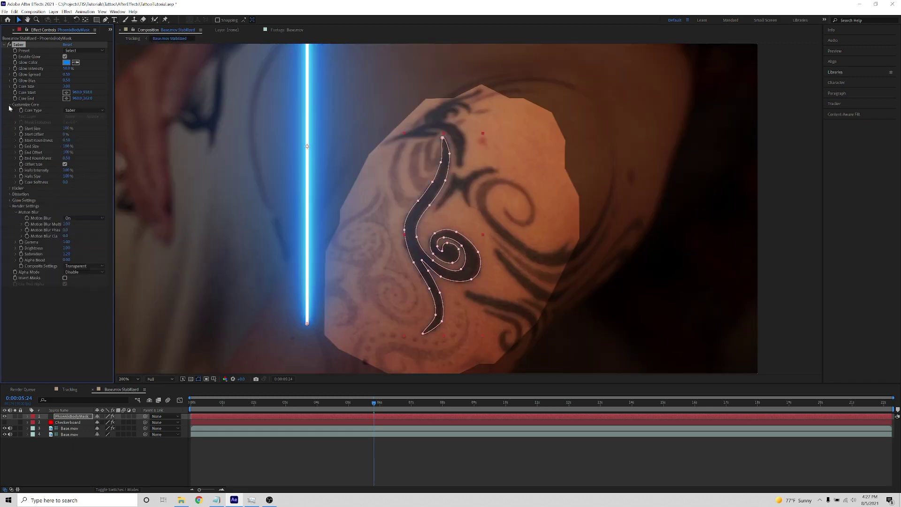
pyautogui.click(79, 111)
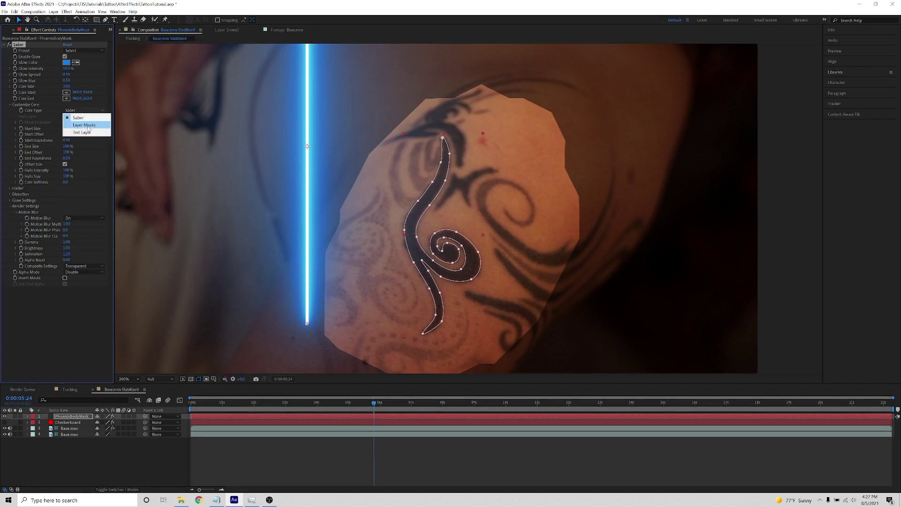
pyautogui.click(84, 125)
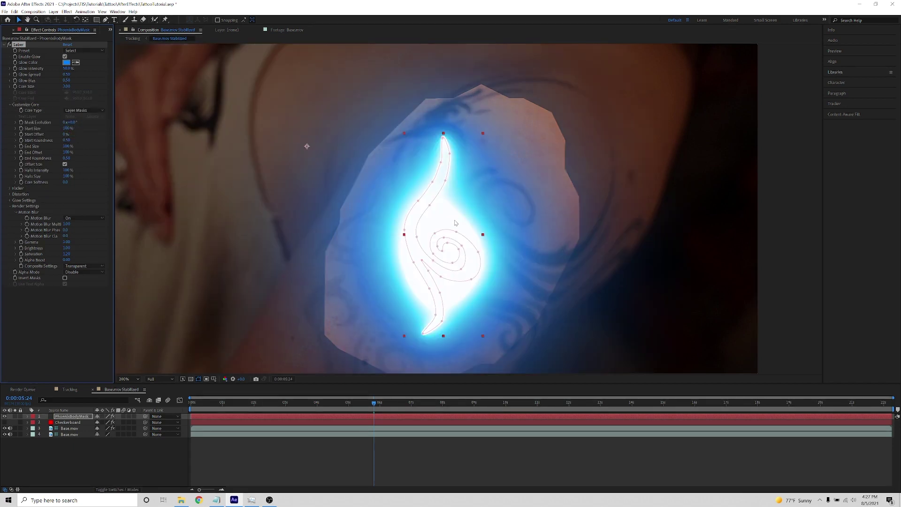
# Lower Saber's Glow Intensity to nearly zero, set its Core Size to 1, and deselect the layer.
pyautogui.scroll(-2, 455, 223)
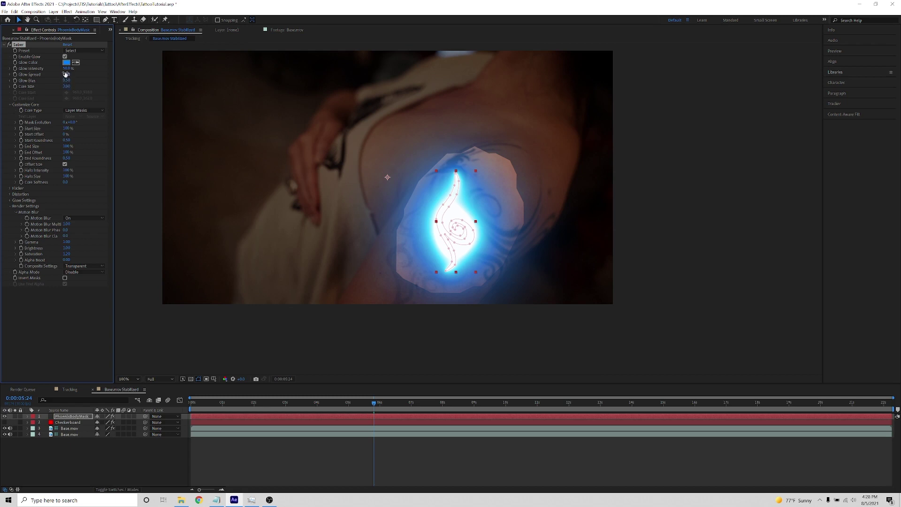
pyautogui.moveTo(45, 70); pyautogui.dragTo(2, 70)
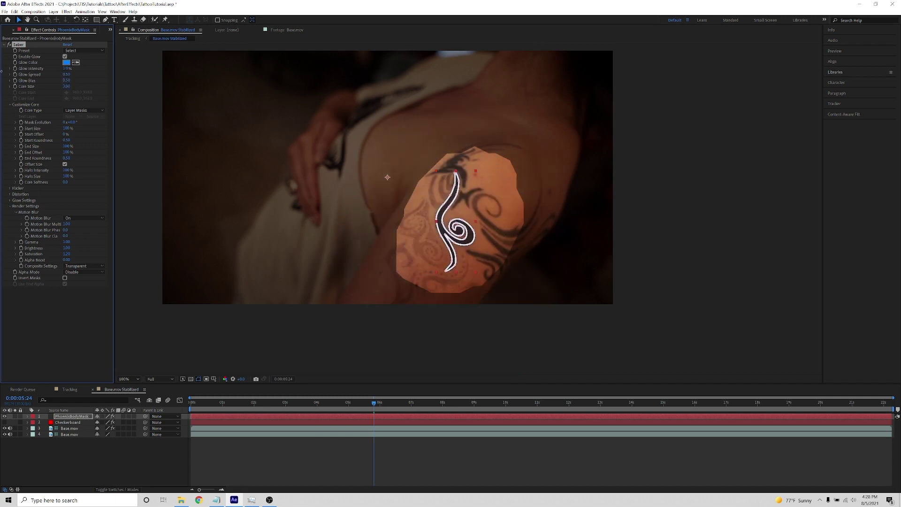
pyautogui.scroll(4, 431, 211)
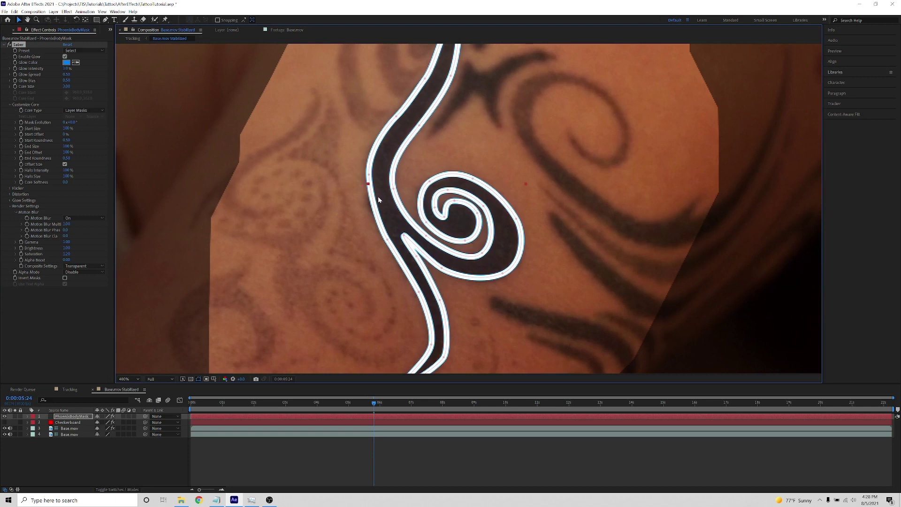
pyautogui.click(66, 87)
pyautogui.write('1')
pyautogui.press('Return')
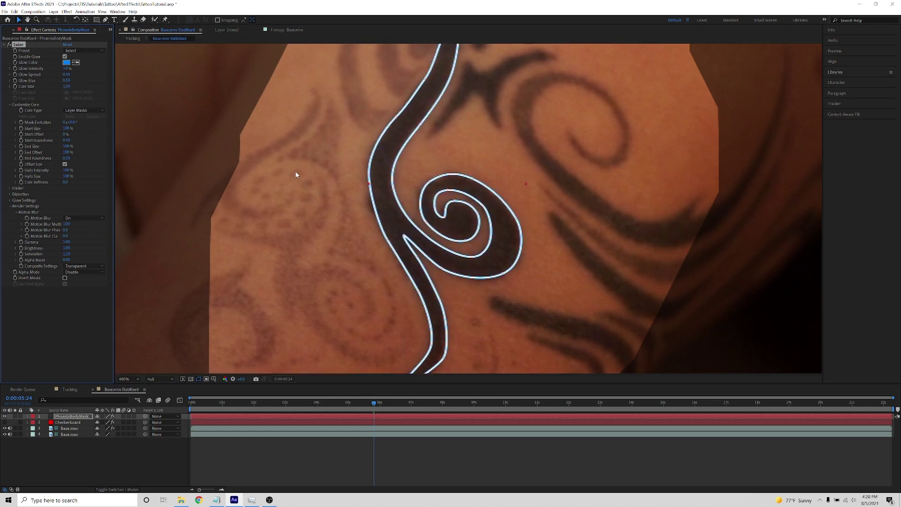
pyautogui.scroll(-2, 337, 296)
pyautogui.click(127, 445)
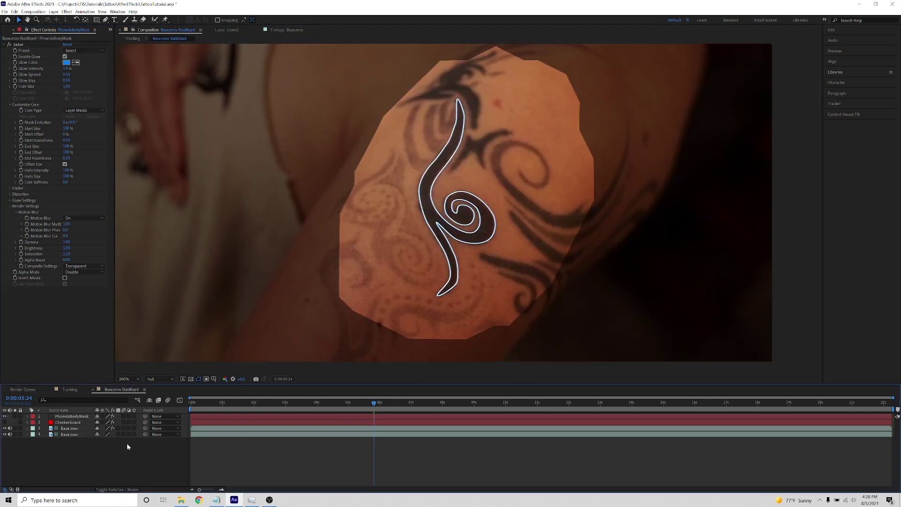
pyautogui.scroll(-1, 503, 283)
pyautogui.moveTo(479, 278); pyautogui.dragTo(482, 332)
pyautogui.press('v')
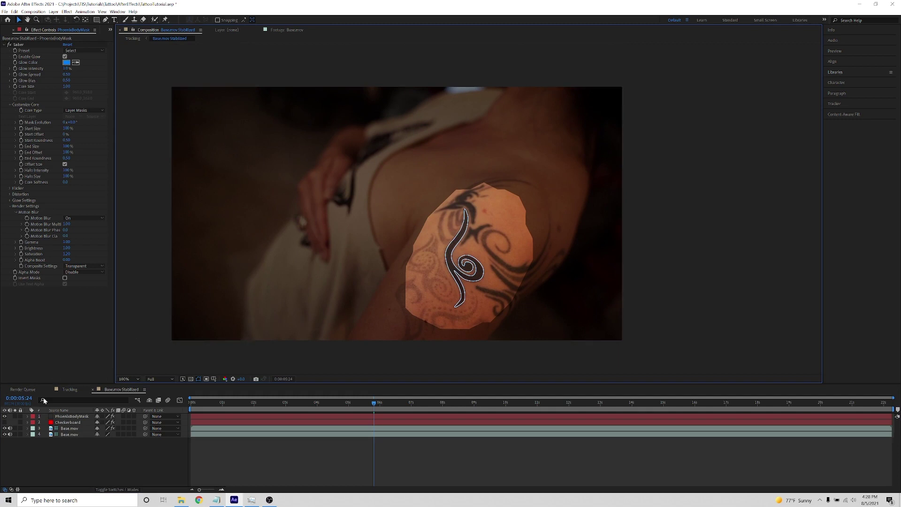
# Check the outline in the Tracking composition, and set Saber's Core Size to 1.25 on PhoenixBodyMask in the stabilized composition.
pyautogui.click(67, 389)
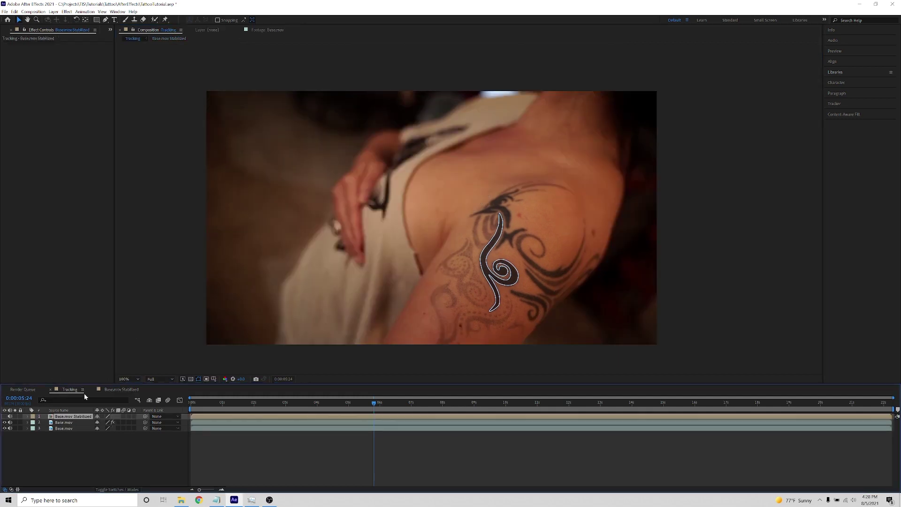
pyautogui.moveTo(374, 405)
pyautogui.mouseDown()
pyautogui.moveTo(333, 409)
pyautogui.moveTo(421, 410)
pyautogui.moveTo(369, 412)
pyautogui.mouseUp()
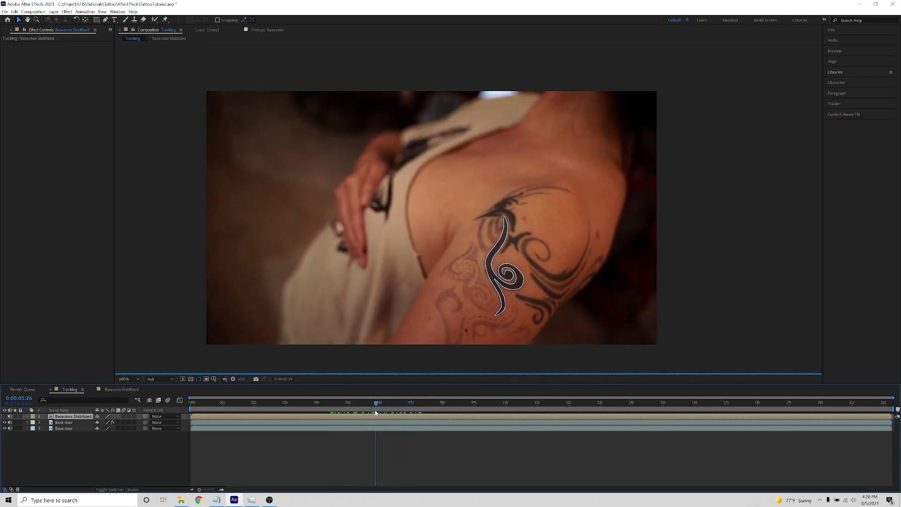
pyautogui.click(118, 389)
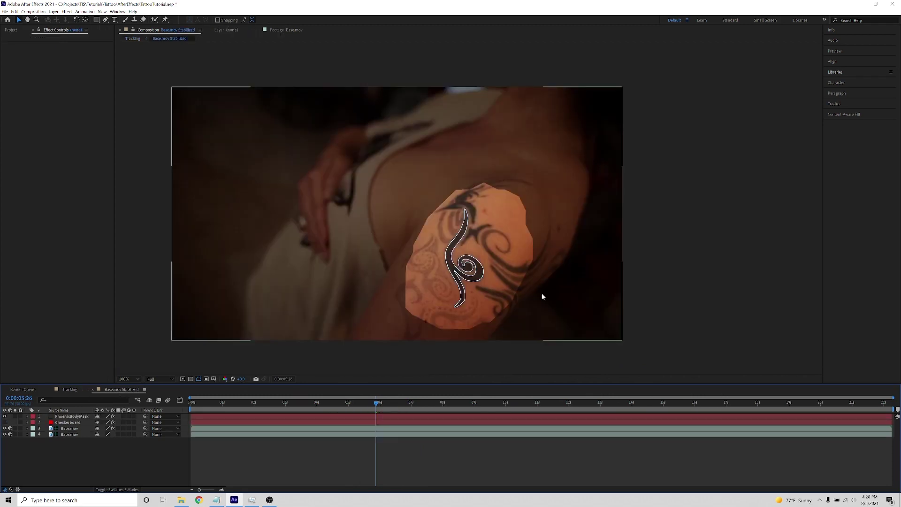
pyautogui.click(68, 416)
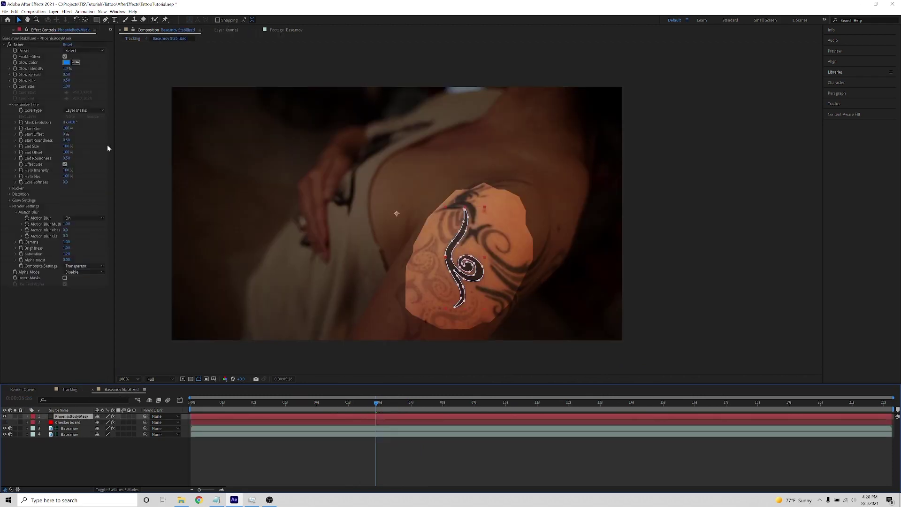
pyautogui.click(66, 86)
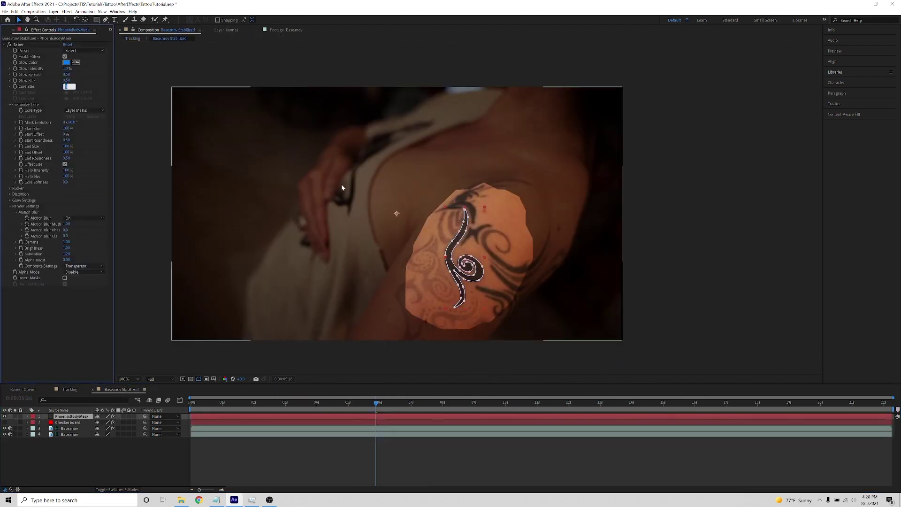
pyautogui.press('Return')
pyautogui.scroll(1, 493, 282)
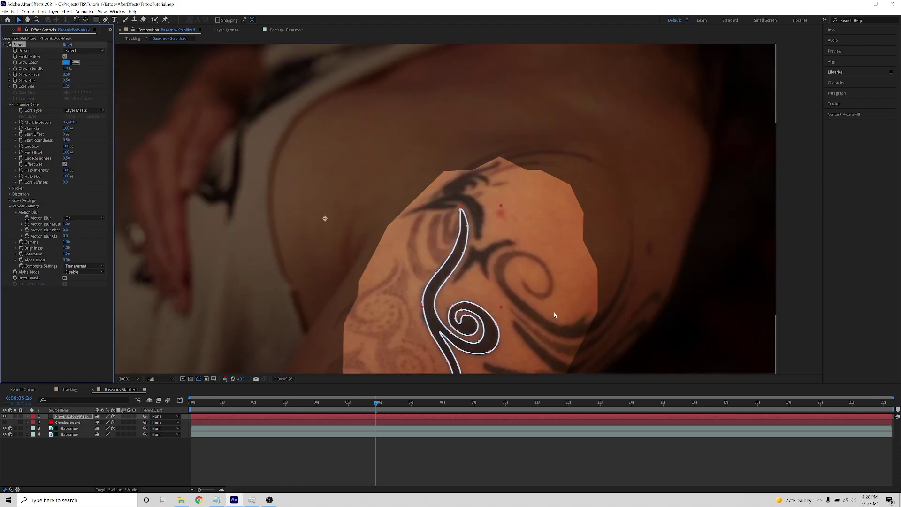
# Change Saber's Glow Color to the pinkish red FF005C and deselect the PhoenixBodyMask layer to check the outline.
pyautogui.click(66, 62)
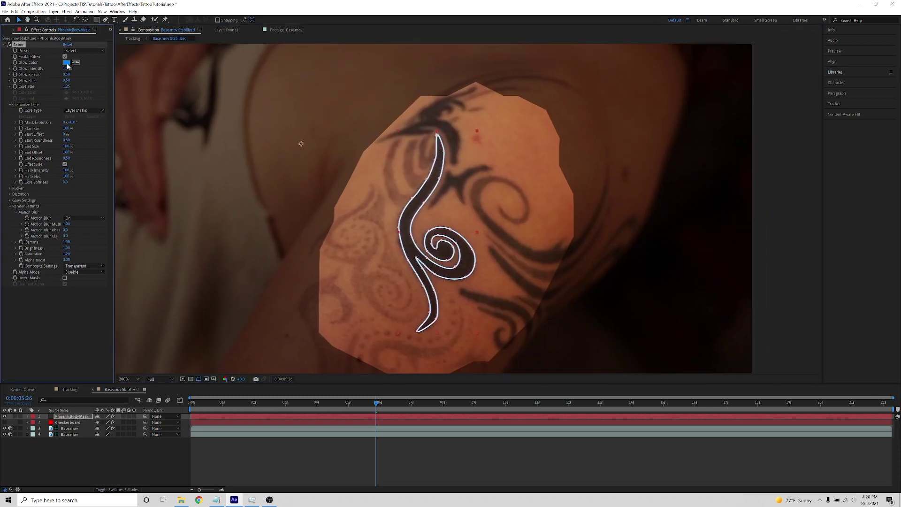
pyautogui.click(465, 216)
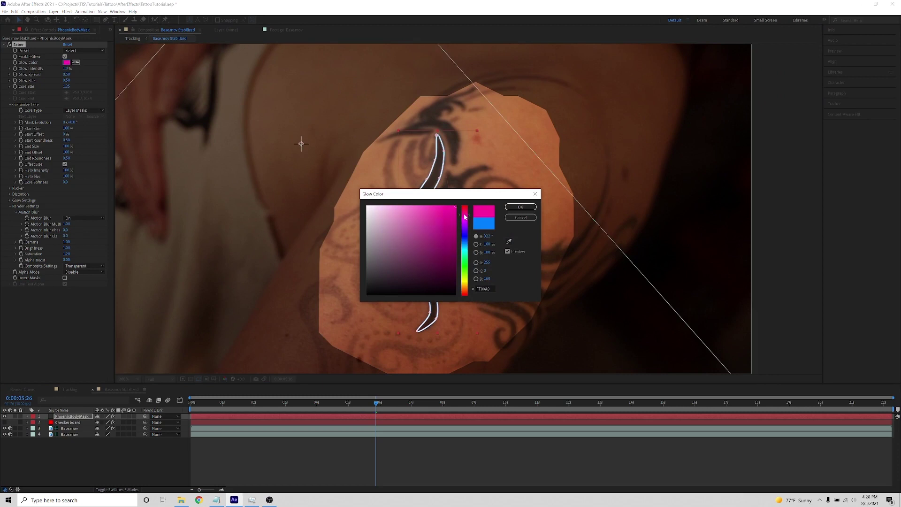
pyautogui.click(463, 214)
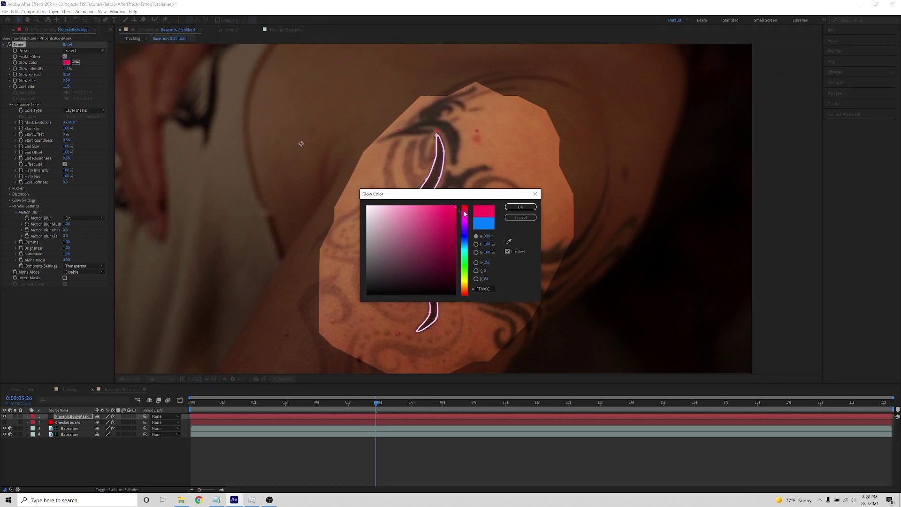
pyautogui.click(514, 209)
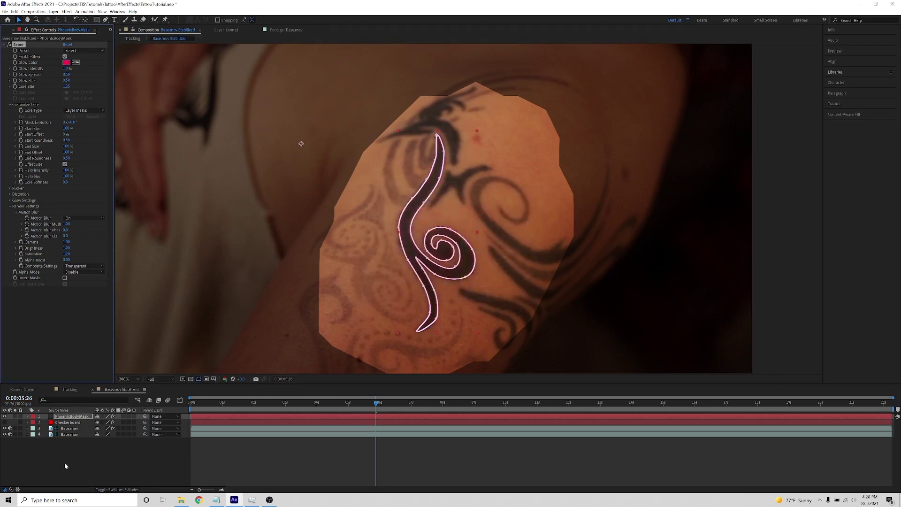
pyautogui.scroll(-1, 415, 272)
pyautogui.scroll(1, 415, 267)
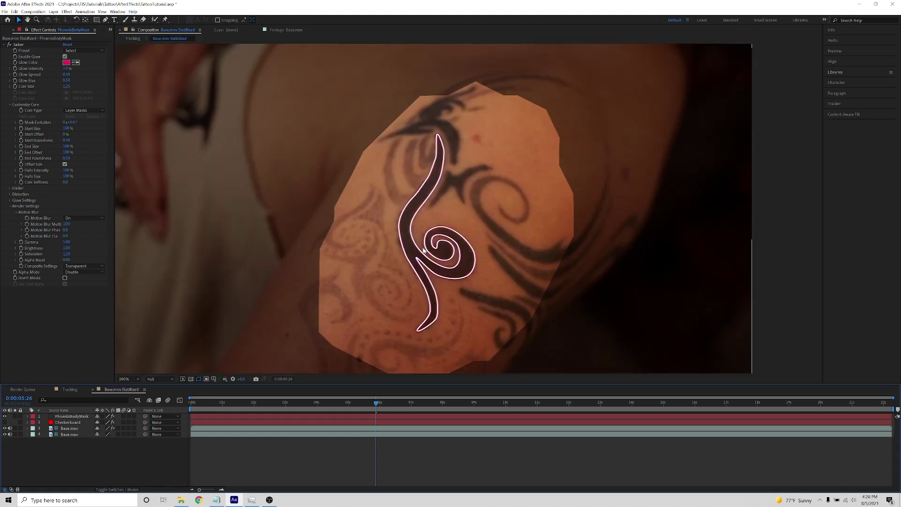
# Lower Saber's Glow Bias to 0 and raise its Glow Intensity slightly to strengthen the colored edge along the outline.
pyautogui.moveTo(64, 77); pyautogui.dragTo(41, 81)
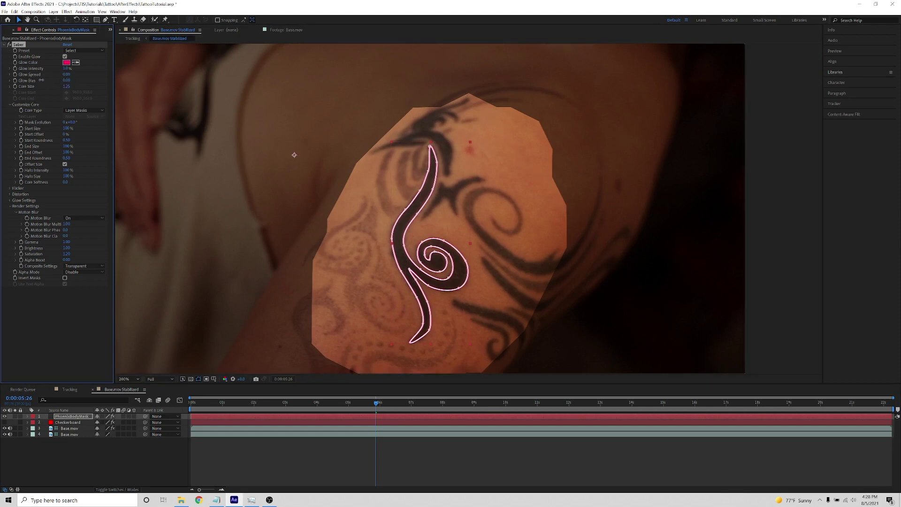
pyautogui.scroll(2, 499, 306)
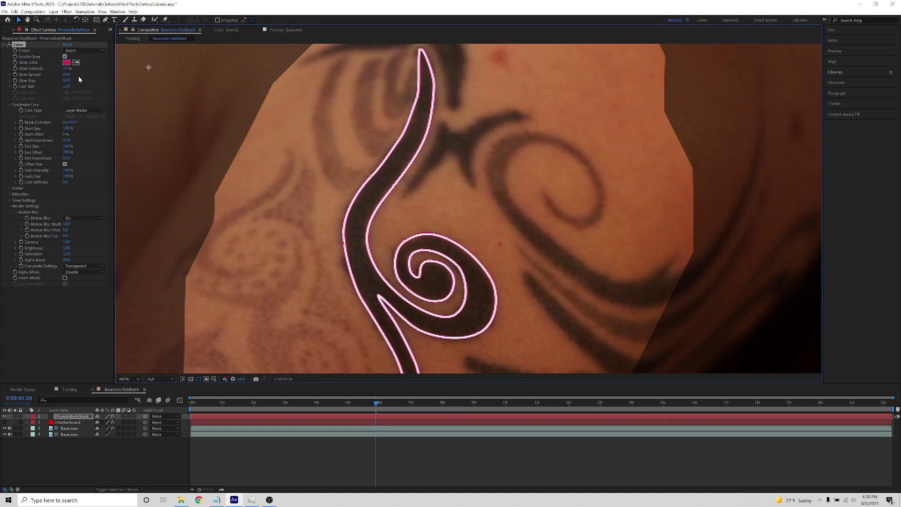
pyautogui.moveTo(66, 68); pyautogui.dragTo(92, 69)
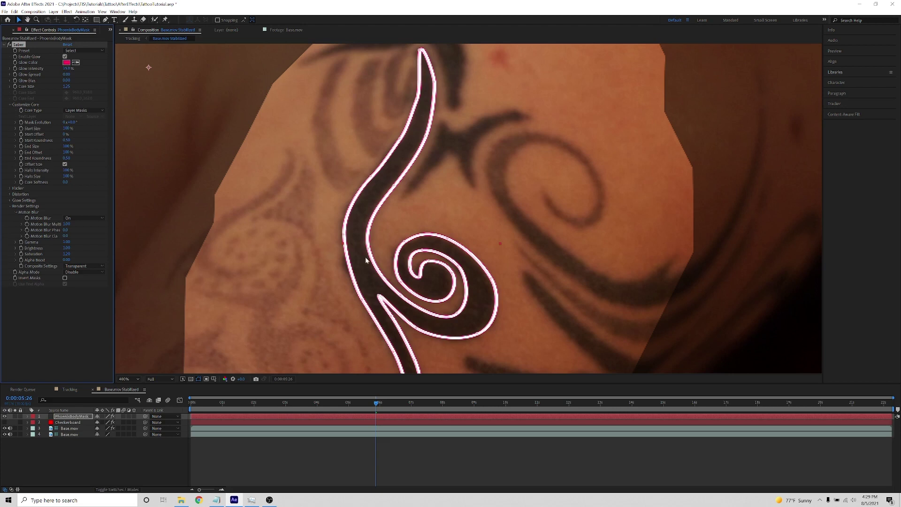
pyautogui.click(25, 313)
pyautogui.scroll(-4, 417, 255)
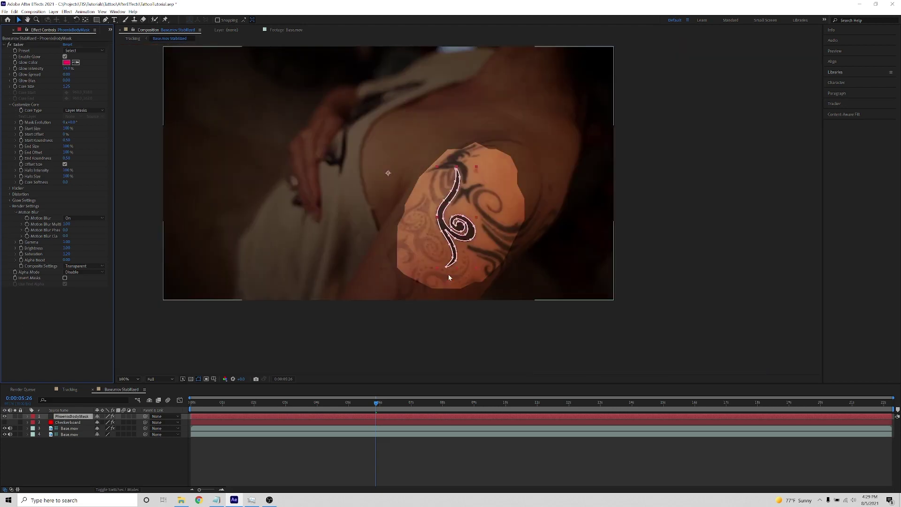
pyautogui.scroll(2, 449, 274)
pyautogui.click(103, 463)
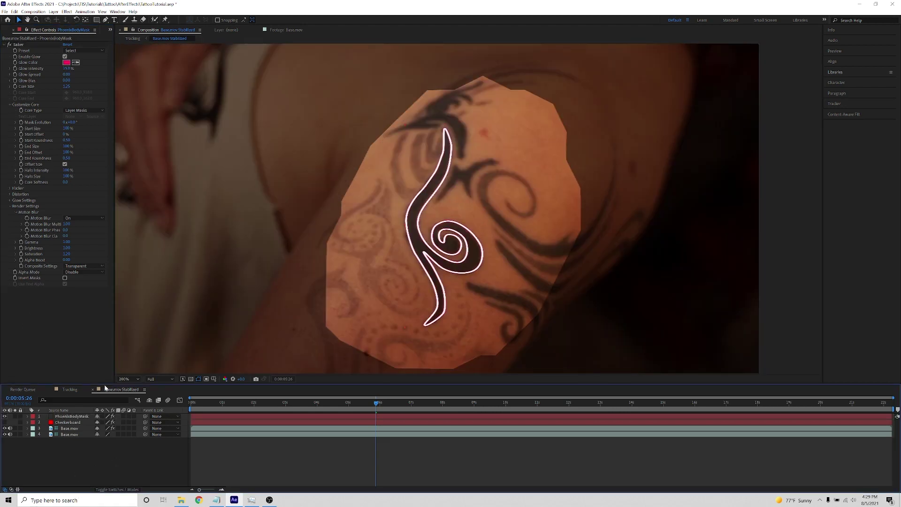
# Switch to the Tracking composition and inspect the recolored outline on the shoulder up close.
pyautogui.click(70, 389)
pyautogui.scroll(2, 505, 272)
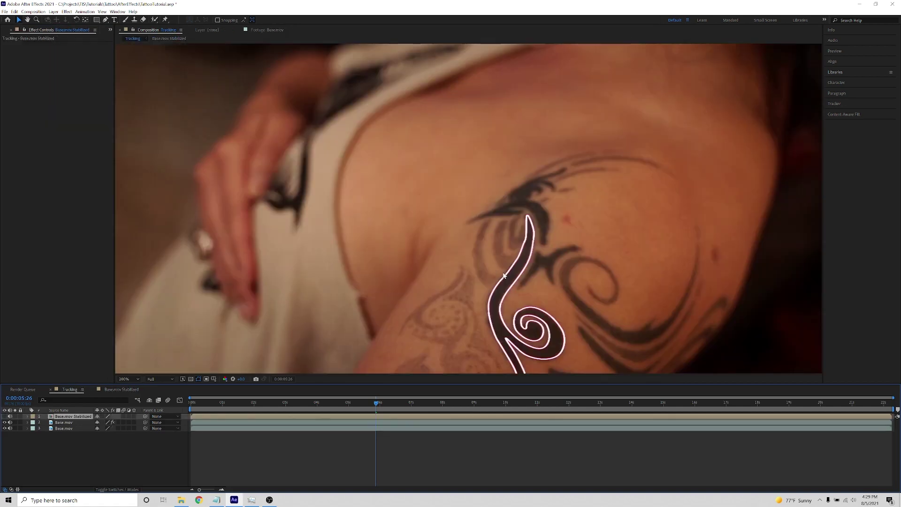
pyautogui.moveTo(513, 280); pyautogui.dragTo(501, 264)
pyautogui.scroll(-2, 501, 264)
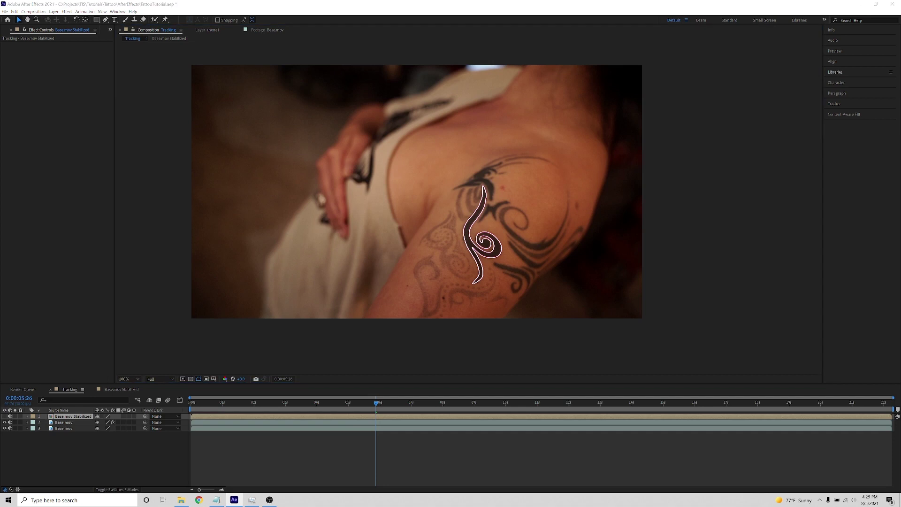
# Try the Deep Glow effect on the Base.mov Stabilized layer, check it across a few frames, and delete the effect.
pyautogui.moveTo(643, 153); pyautogui.dragTo(84, 418)
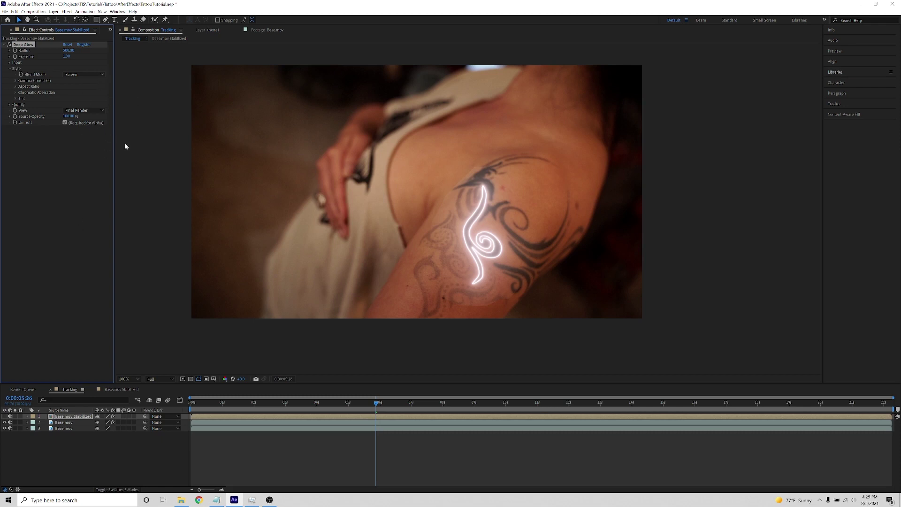
pyautogui.click(420, 261)
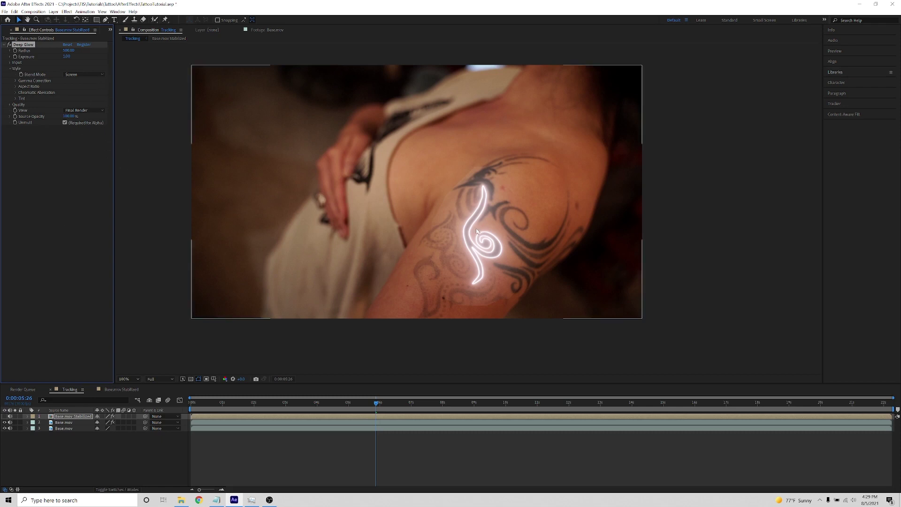
pyautogui.scroll(1, 476, 229)
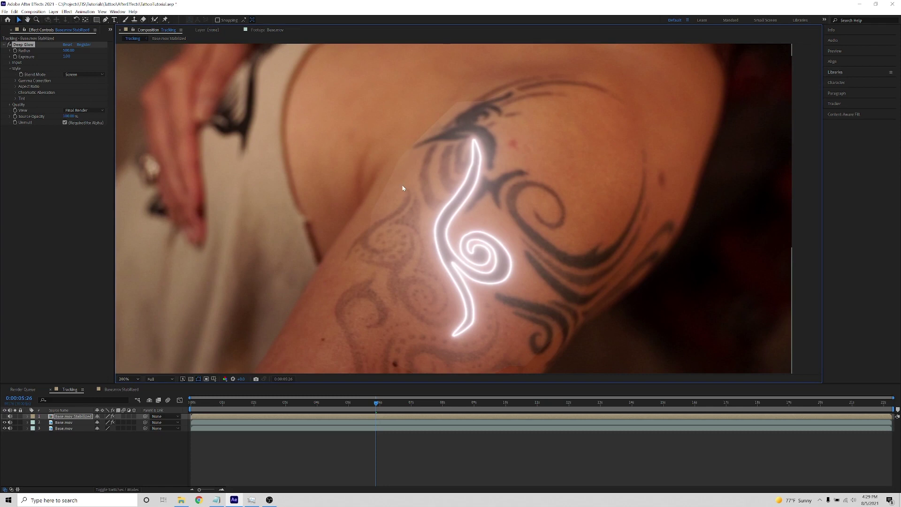
pyautogui.scroll(-1, 413, 149)
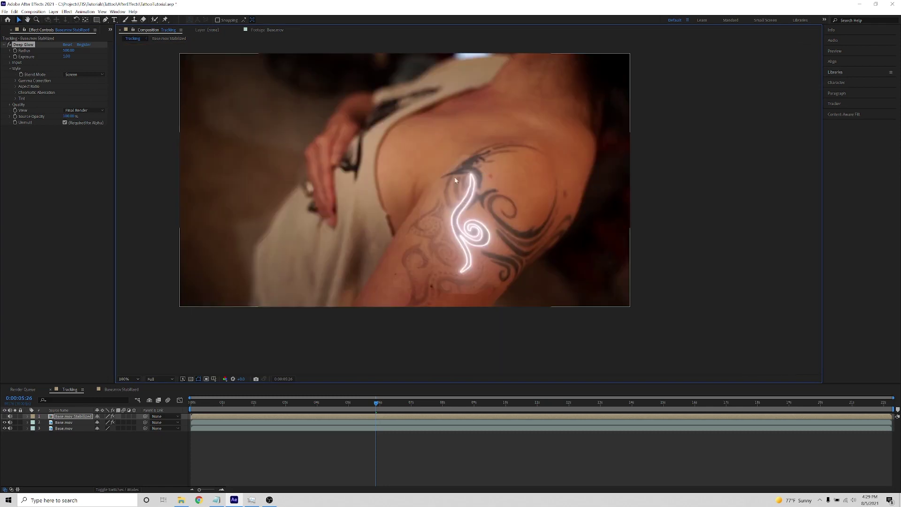
pyautogui.moveTo(377, 404)
pyautogui.mouseDown()
pyautogui.moveTo(363, 405)
pyautogui.moveTo(391, 406)
pyautogui.moveTo(378, 407)
pyautogui.mouseUp()
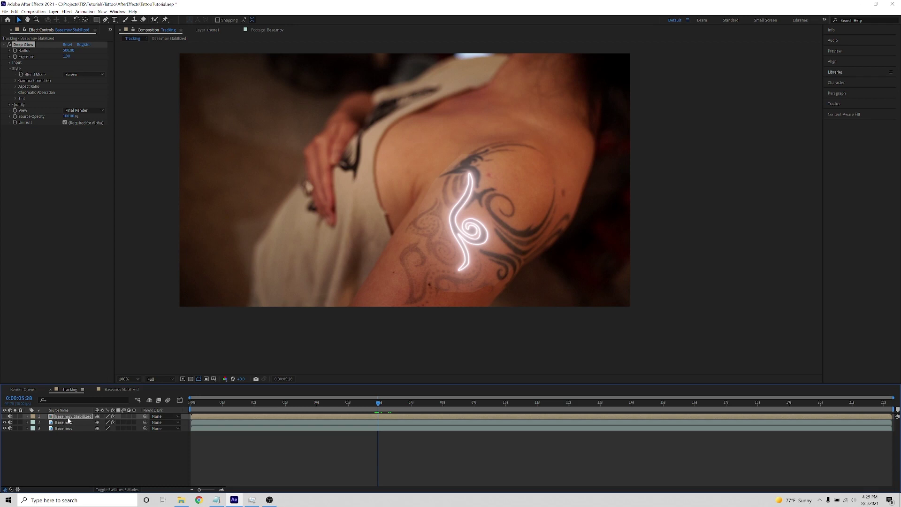
pyautogui.click(31, 47)
pyautogui.press('Delete')
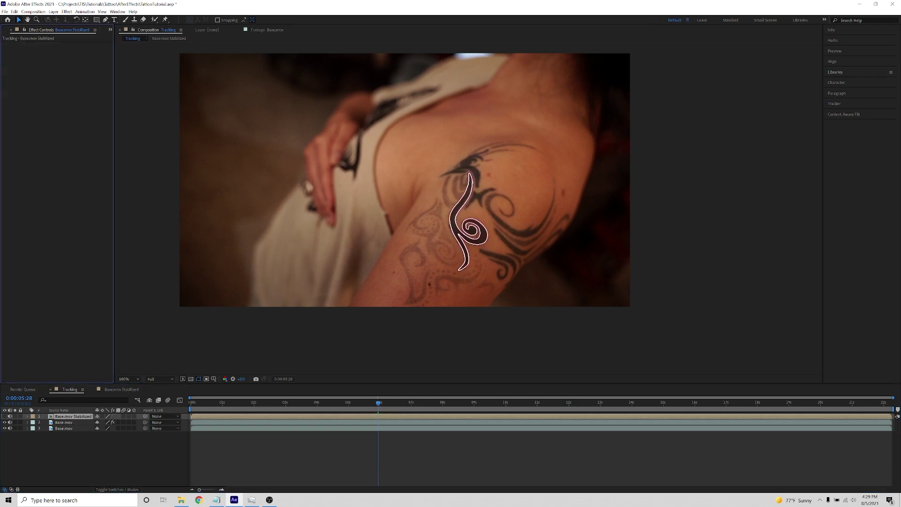
# Apply the Deep Glow effect to the Base.mov layer that carries Lockdown and preview the glow across neighboring frames.
pyautogui.click(327, 305)
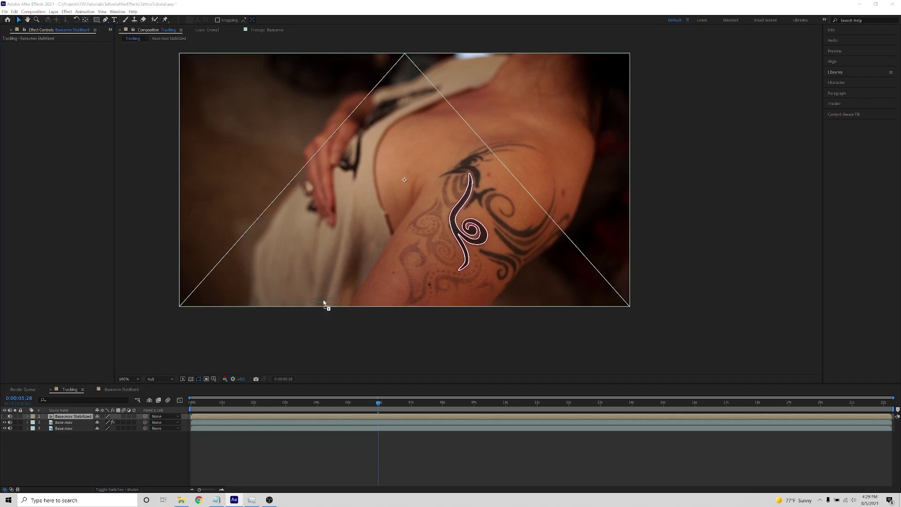
pyautogui.click(117, 459)
pyautogui.click(61, 423)
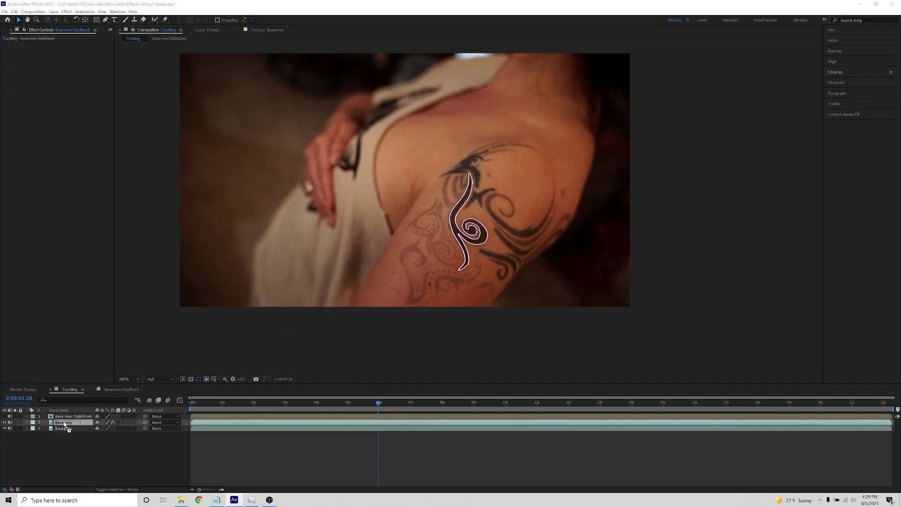
pyautogui.hotkey('ctrl', 'v')
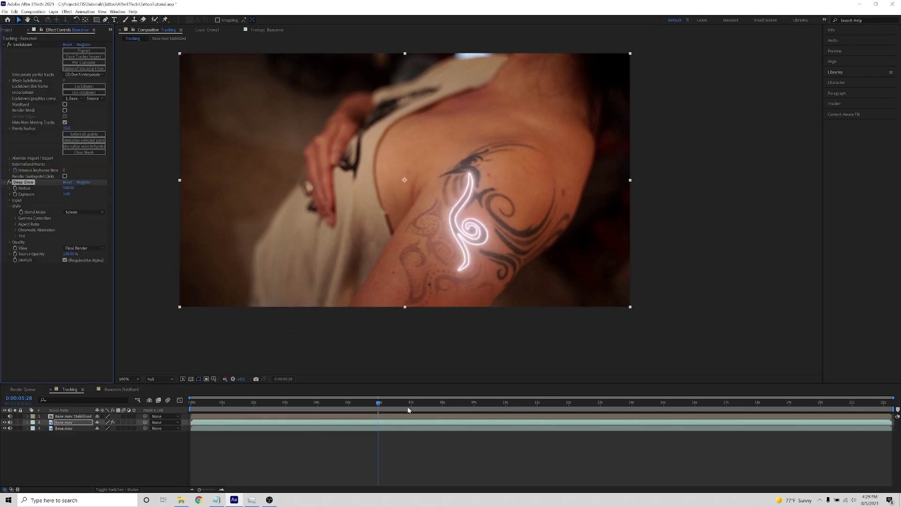
pyautogui.moveTo(378, 403); pyautogui.dragTo(396, 407)
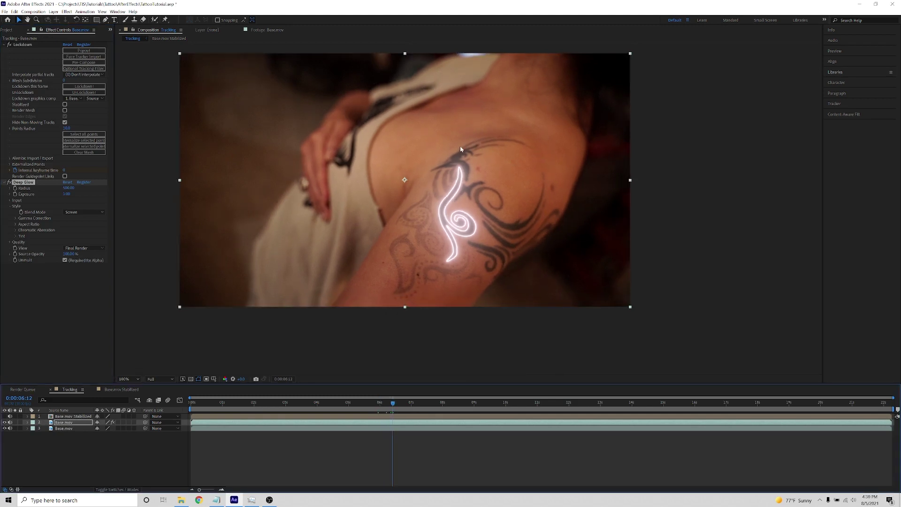
pyautogui.moveTo(393, 408); pyautogui.dragTo(386, 406)
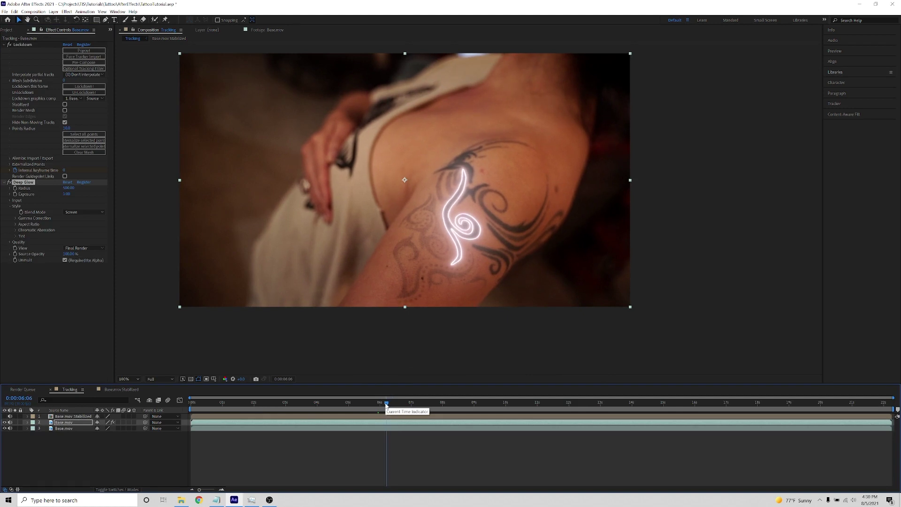
pyautogui.moveTo(387, 406)
pyautogui.mouseDown()
pyautogui.moveTo(367, 407)
pyautogui.moveTo(375, 407)
pyautogui.mouseUp()
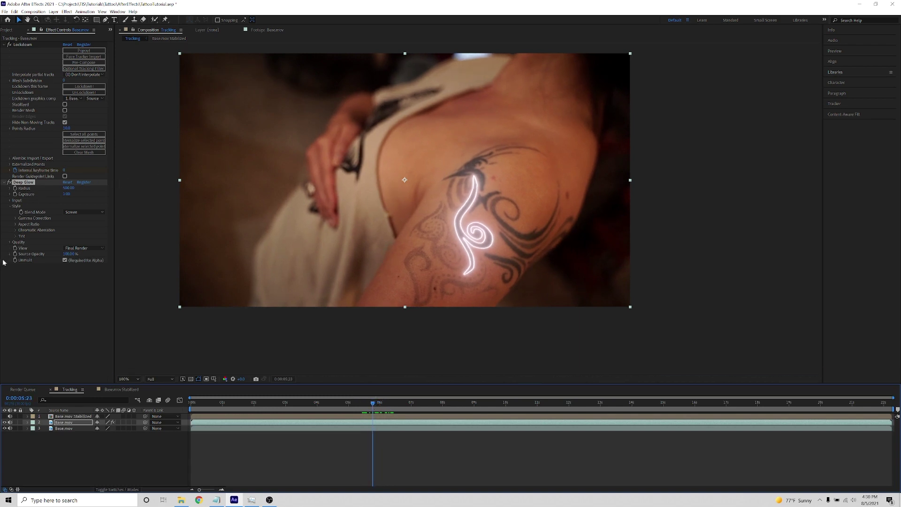
# Enable Deep Glow's Tint on the Base.mov layer and set the tint color to the magenta pink FF0084.
pyautogui.click(16, 236)
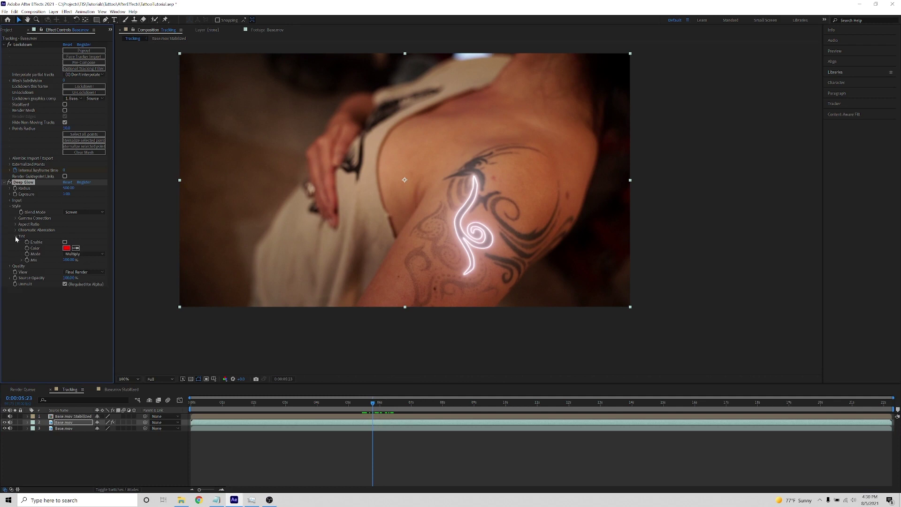
pyautogui.click(65, 242)
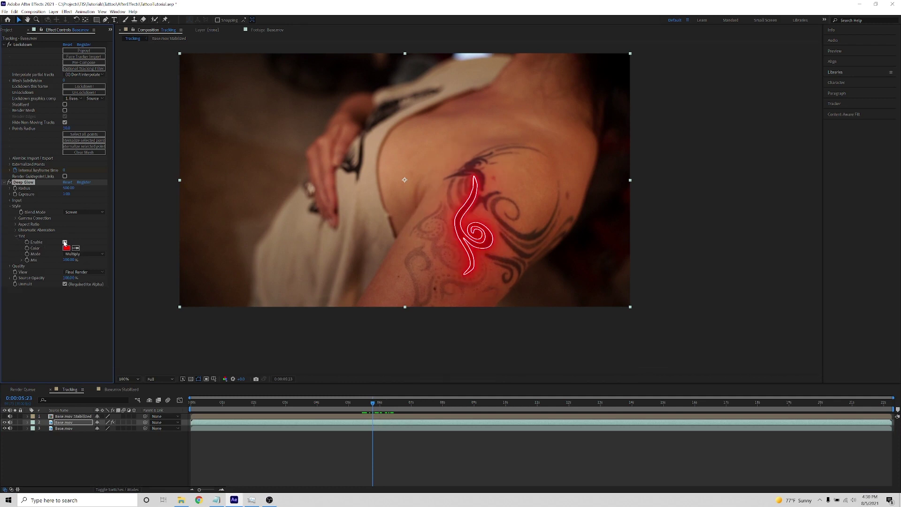
pyautogui.click(66, 247)
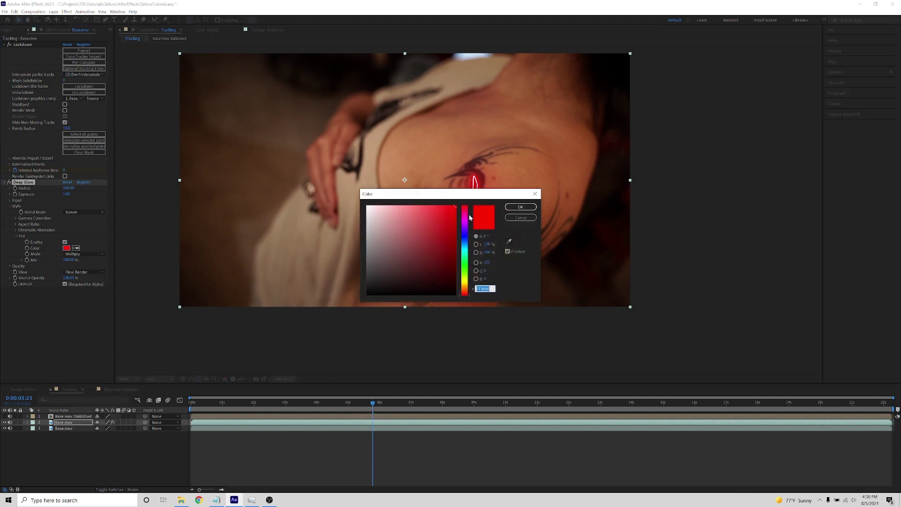
pyautogui.click(465, 218)
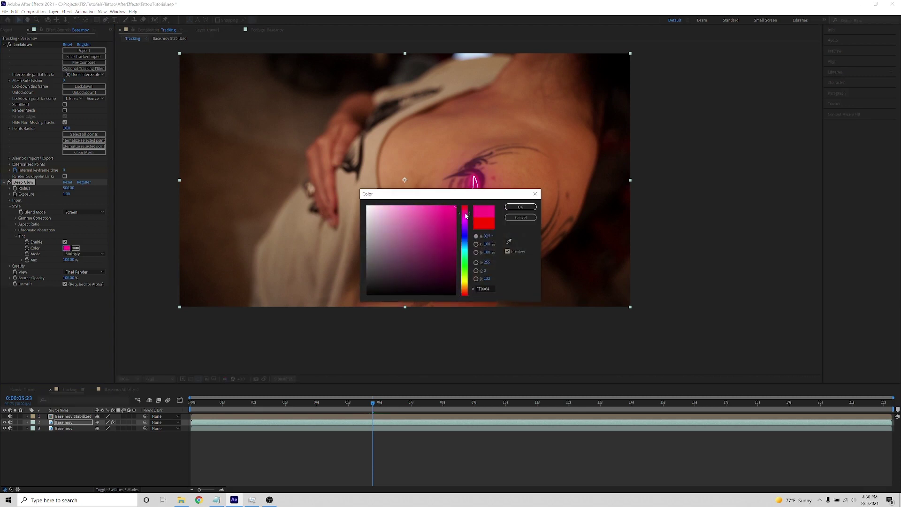
pyautogui.click(516, 208)
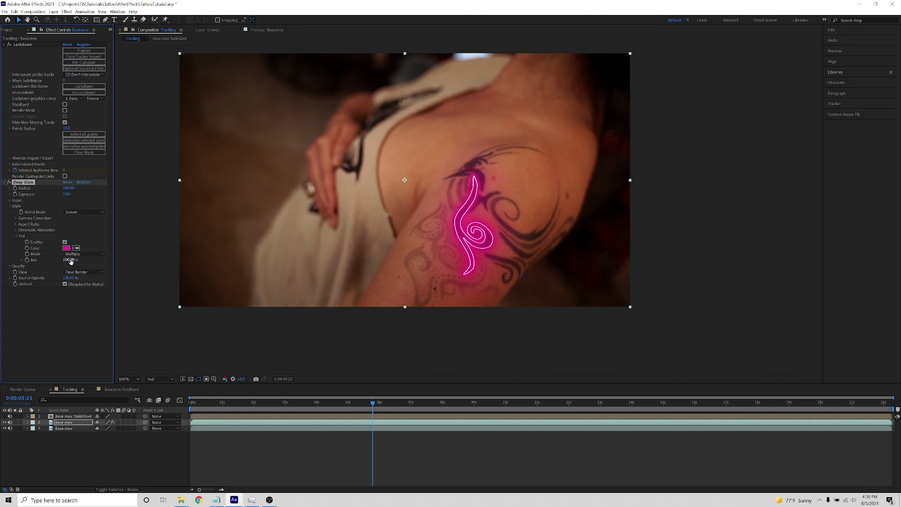
# Lower the Deep Glow Tint Mix to about 42% and check the softer pink glow on the tattoo.
pyautogui.moveTo(65, 260)
pyautogui.mouseDown()
pyautogui.moveTo(47, 263)
pyautogui.moveTo(54, 264)
pyautogui.mouseUp()
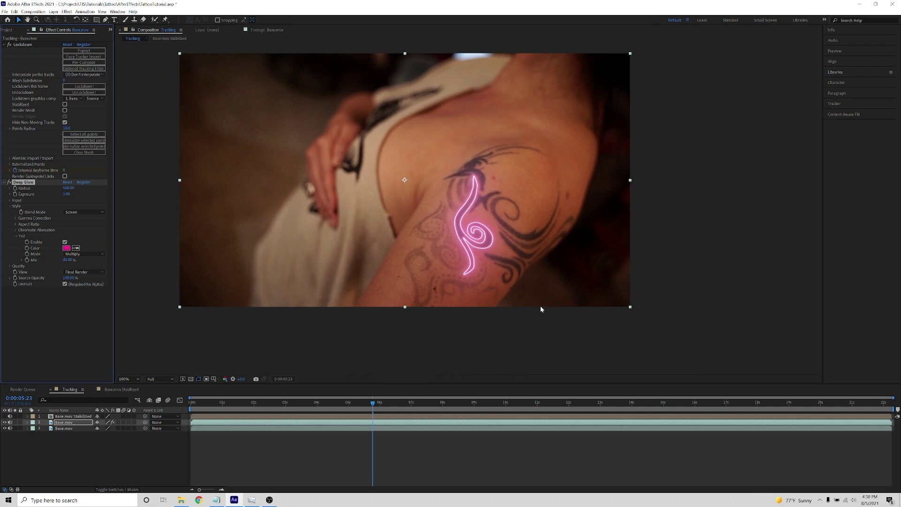
pyautogui.scroll(4, 490, 262)
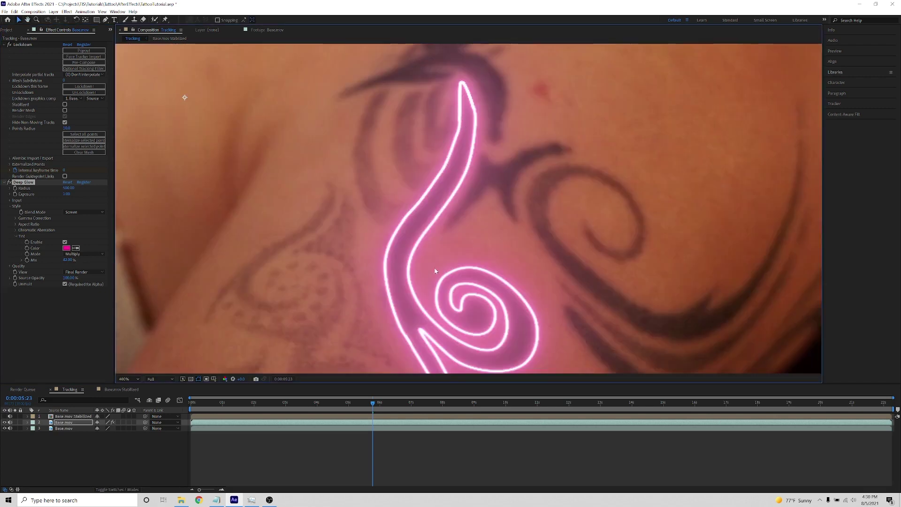
pyautogui.scroll(-2, 436, 271)
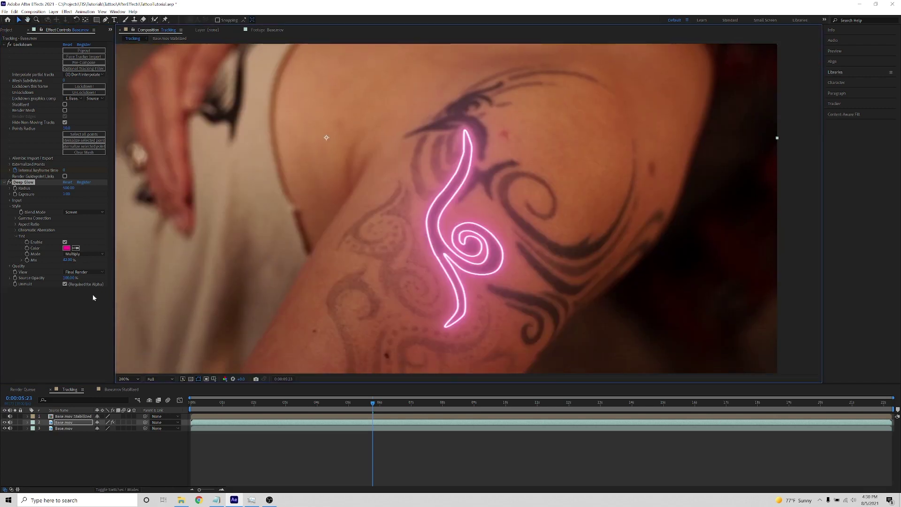
# Enable Deep Glow's Chromatic Aberration with a 0.05% amount and inspect the glow's edges up close.
pyautogui.click(16, 230)
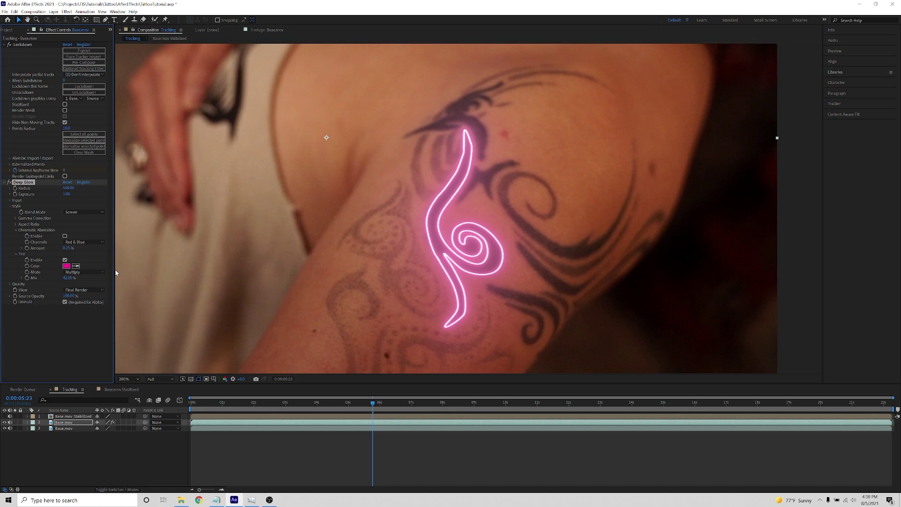
pyautogui.click(65, 235)
pyautogui.click(67, 248)
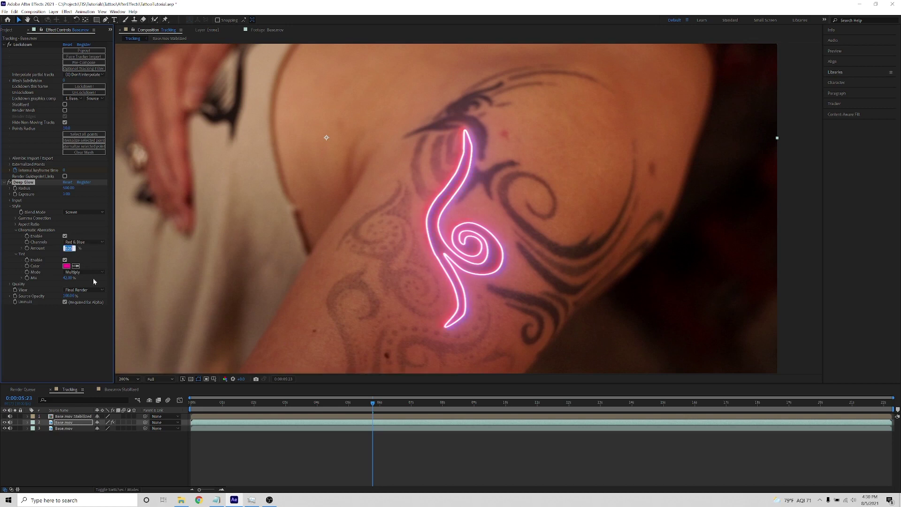
pyautogui.write('1')
pyautogui.press('Return')
pyautogui.scroll(1, 168, 328)
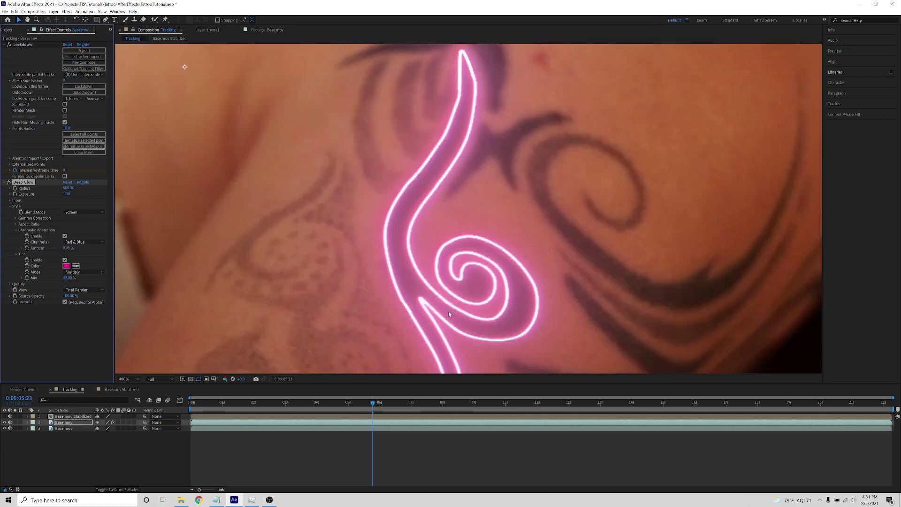
pyautogui.scroll(-2, 451, 306)
pyautogui.moveTo(424, 276); pyautogui.dragTo(449, 333)
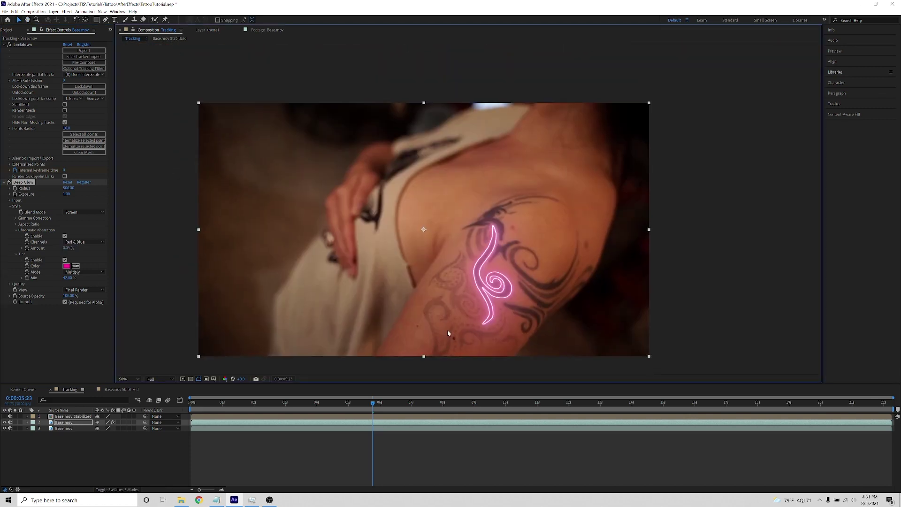
pyautogui.scroll(-1, 440, 336)
pyautogui.scroll(1, 440, 336)
# Switch to the Base.mov Stabilized composition and start Opacity keyframes on the PhoenixBodyMask layer with 0% at about 5:23.
pyautogui.moveTo(374, 404); pyautogui.dragTo(354, 405)
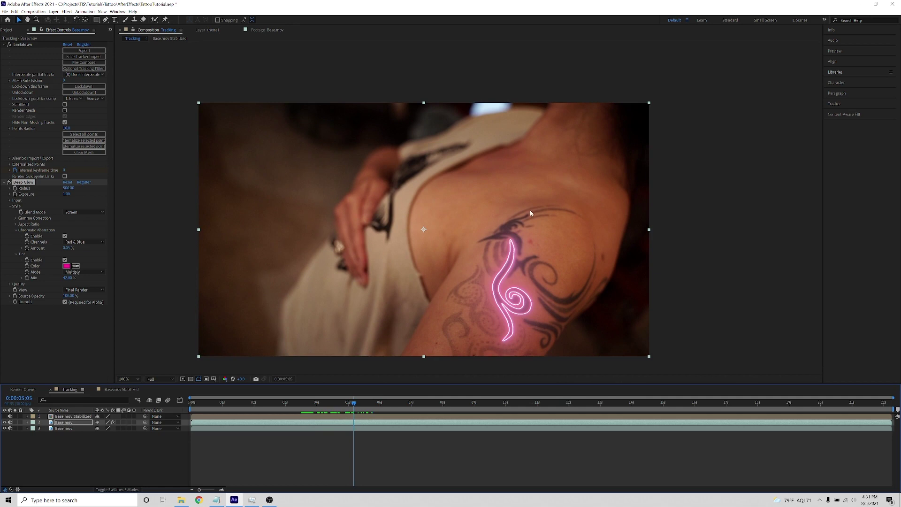
pyautogui.moveTo(355, 405); pyautogui.dragTo(346, 407)
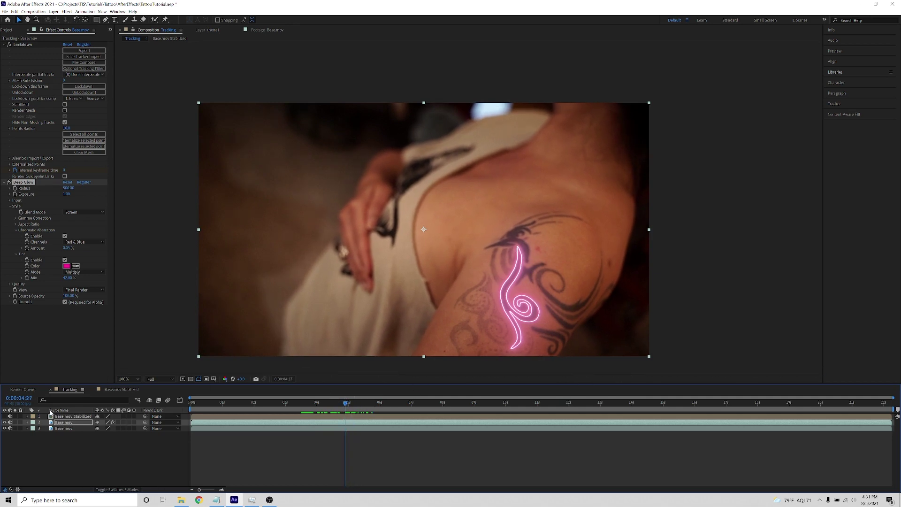
pyautogui.click(114, 391)
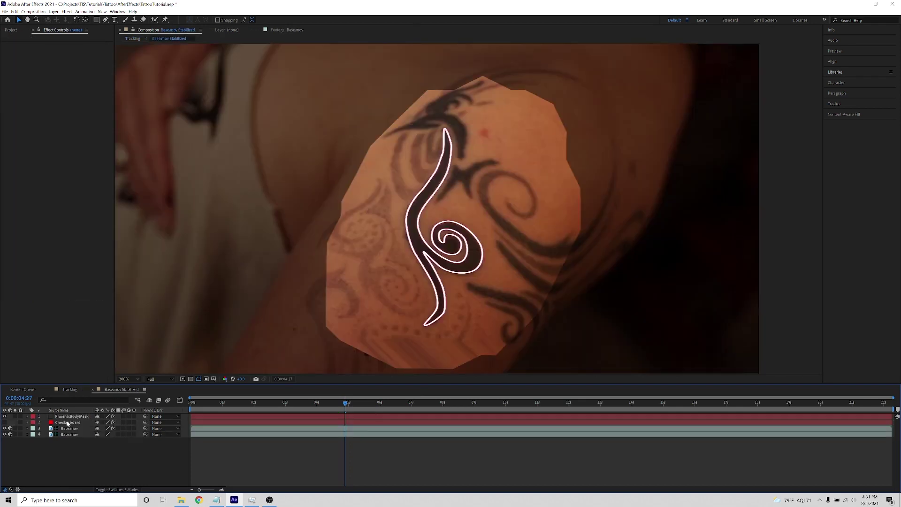
pyautogui.moveTo(347, 405)
pyautogui.mouseDown()
pyautogui.moveTo(335, 404)
pyautogui.moveTo(346, 405)
pyautogui.mouseUp()
pyautogui.click(60, 417)
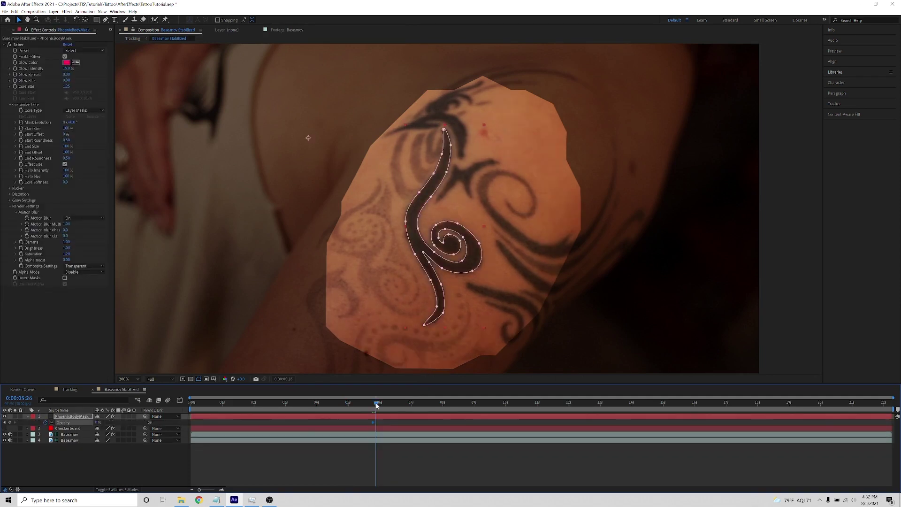
# Keyframe a quick flicker in the PhoenixBodyMask Opacity, dropping it at 6:07 and raising it to 100% at 6:08.
pyautogui.moveTo(376, 404); pyautogui.dragTo(385, 407)
pyautogui.moveTo(96, 424); pyautogui.dragTo(388, 406)
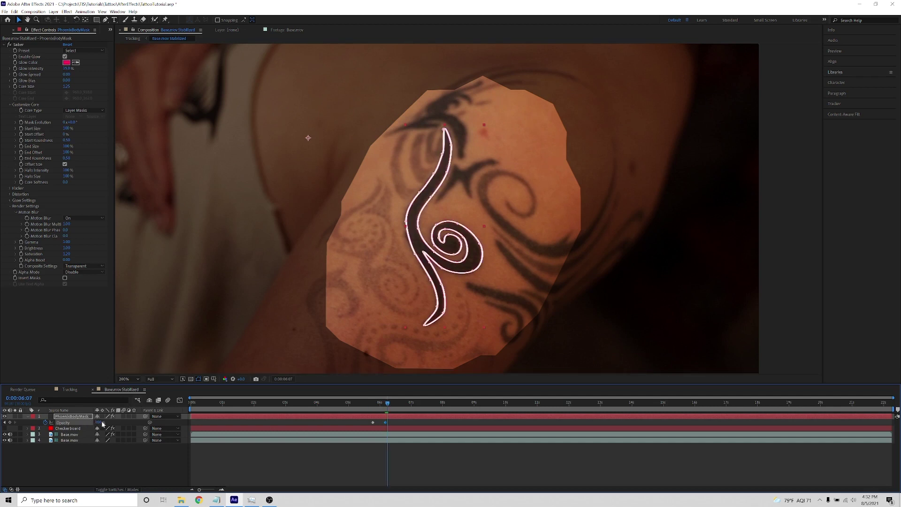
pyautogui.moveTo(103, 424); pyautogui.dragTo(97, 424)
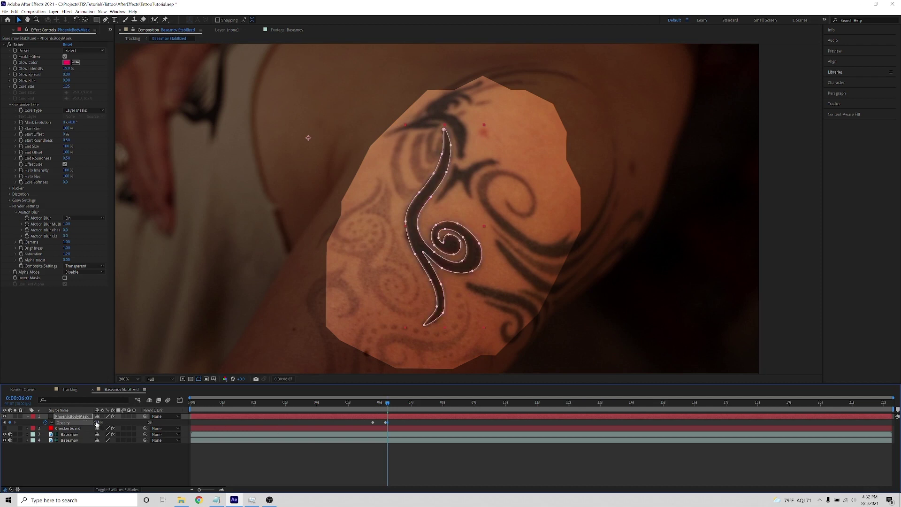
pyautogui.moveTo(387, 404); pyautogui.dragTo(389, 405)
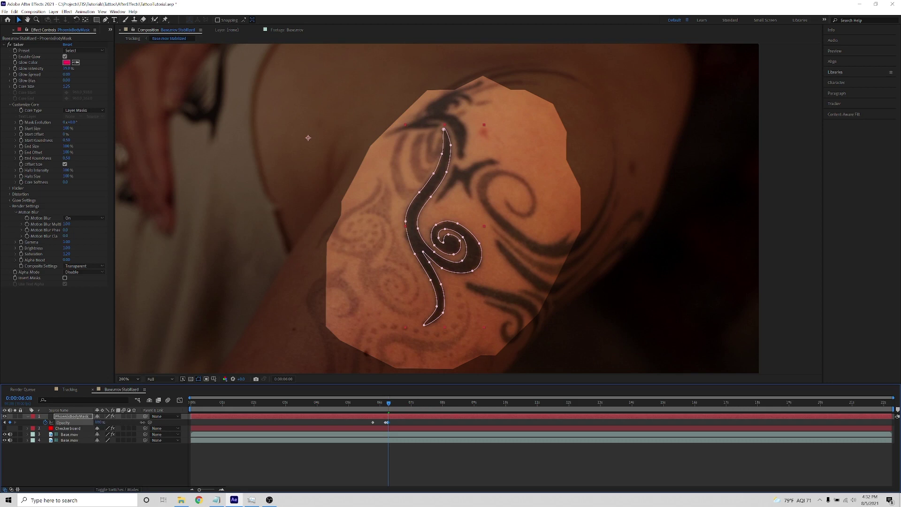
pyautogui.moveTo(97, 423); pyautogui.dragTo(149, 424)
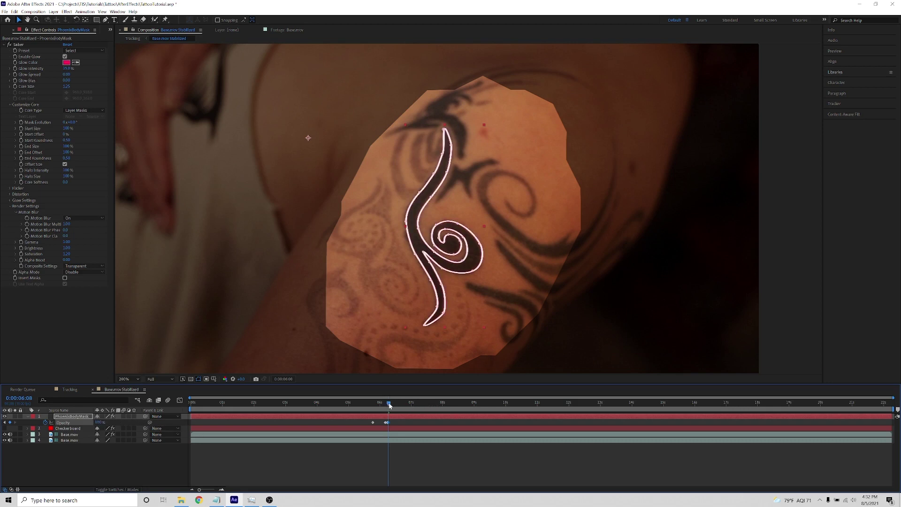
# Add Opacity keyframes that hold the PhoenixBodyMask glow until shortly after 9:00 and fade it to 0% at 9:26.
pyautogui.moveTo(389, 406); pyautogui.dragTo(504, 415)
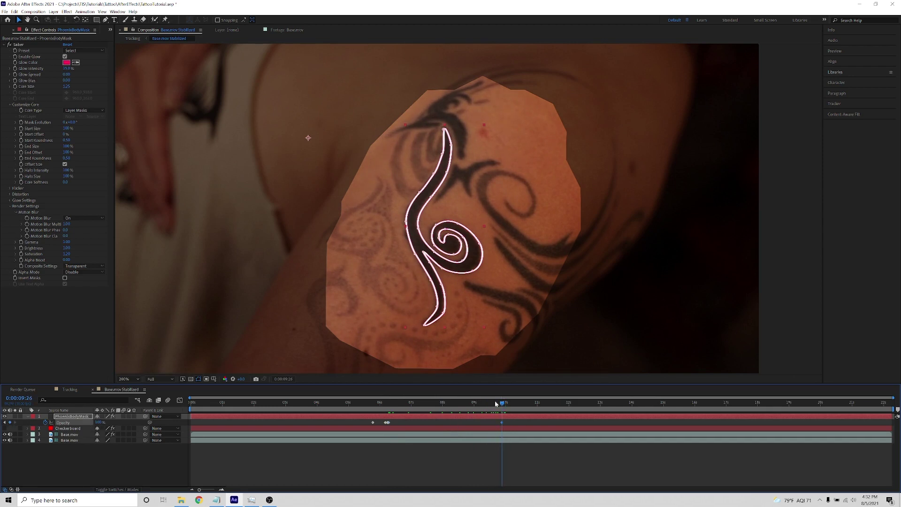
pyautogui.moveTo(501, 405); pyautogui.dragTo(486, 405)
pyautogui.click(11, 423)
pyautogui.click(14, 423)
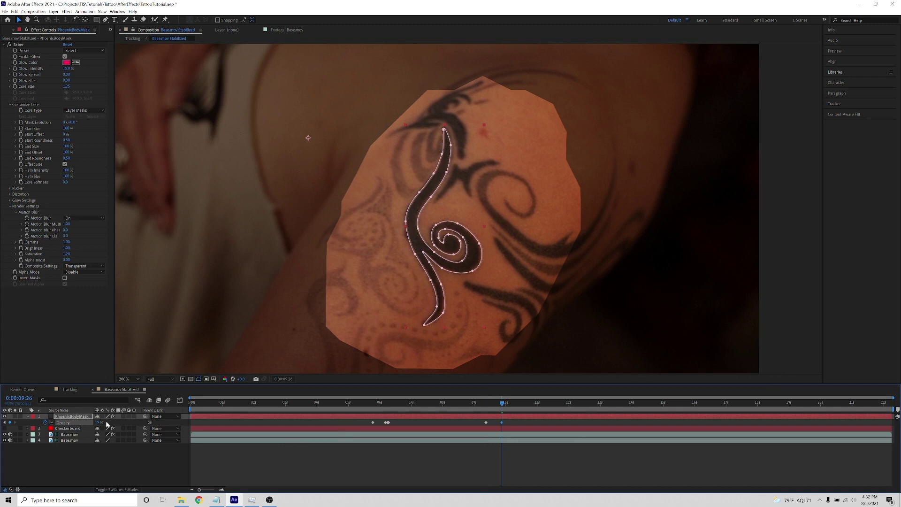
pyautogui.moveTo(107, 424); pyautogui.dragTo(98, 422)
# Add varying Opacity keyframes to PhoenixBodyMask between 7:00 and 8:17 for an uneven flicker, ending at 100%.
pyautogui.click(412, 405)
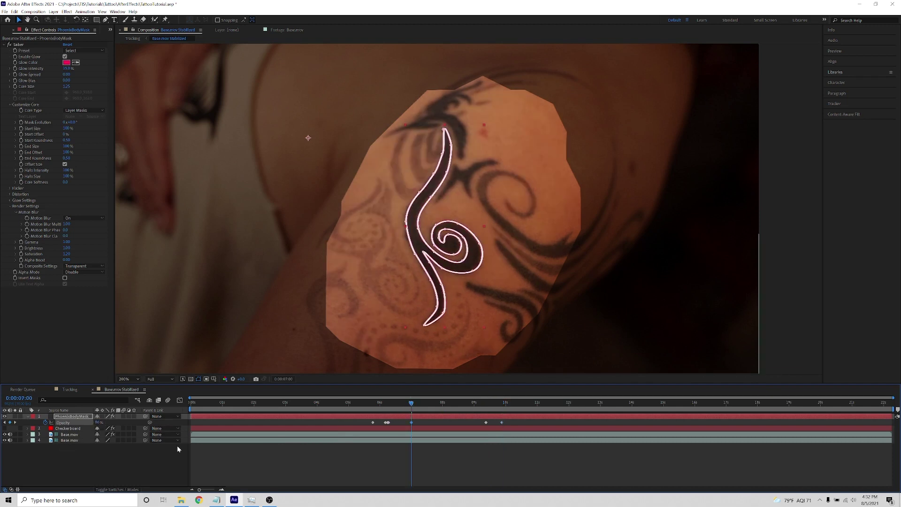
pyautogui.click(420, 404)
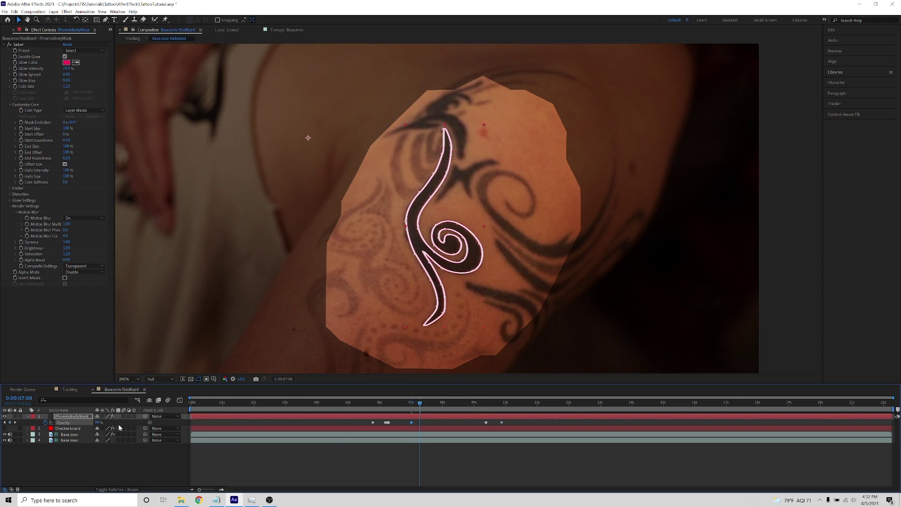
pyautogui.moveTo(99, 422); pyautogui.dragTo(134, 423)
pyautogui.moveTo(431, 405); pyautogui.dragTo(426, 405)
pyautogui.moveTo(100, 424); pyautogui.dragTo(89, 423)
pyautogui.moveTo(449, 408); pyautogui.dragTo(461, 406)
pyautogui.moveTo(95, 424); pyautogui.dragTo(105, 424)
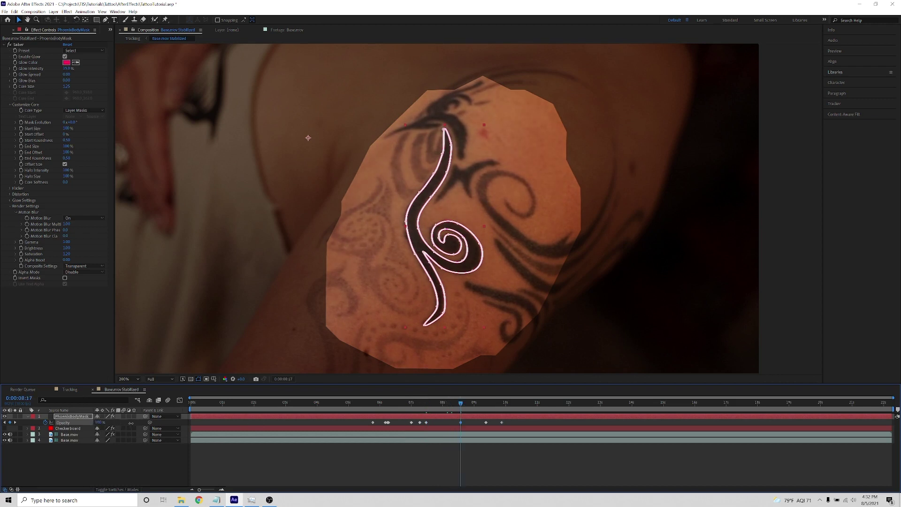
pyautogui.moveTo(448, 406); pyautogui.dragTo(368, 410)
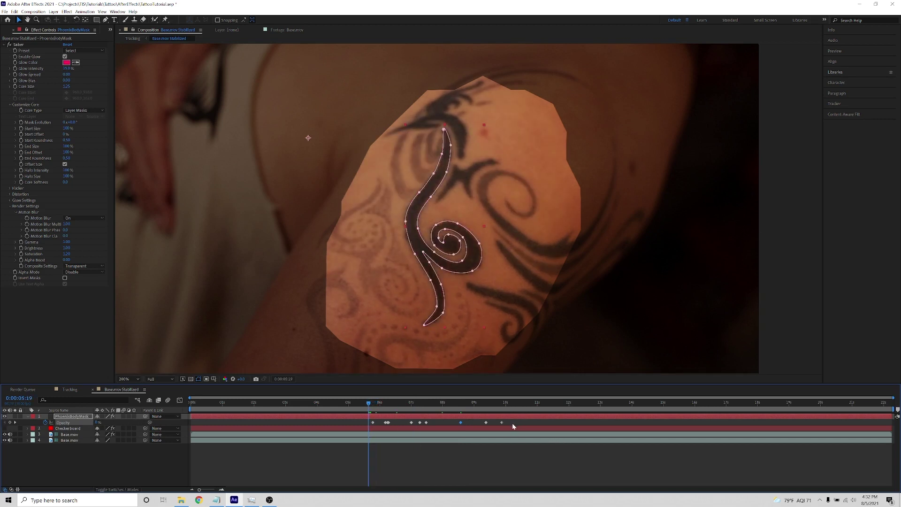
pyautogui.moveTo(511, 423); pyautogui.dragTo(343, 421)
pyautogui.click(399, 458)
# Switch to the Tracking composition and preview the flickering glow from about 5:18.
pyautogui.click(70, 389)
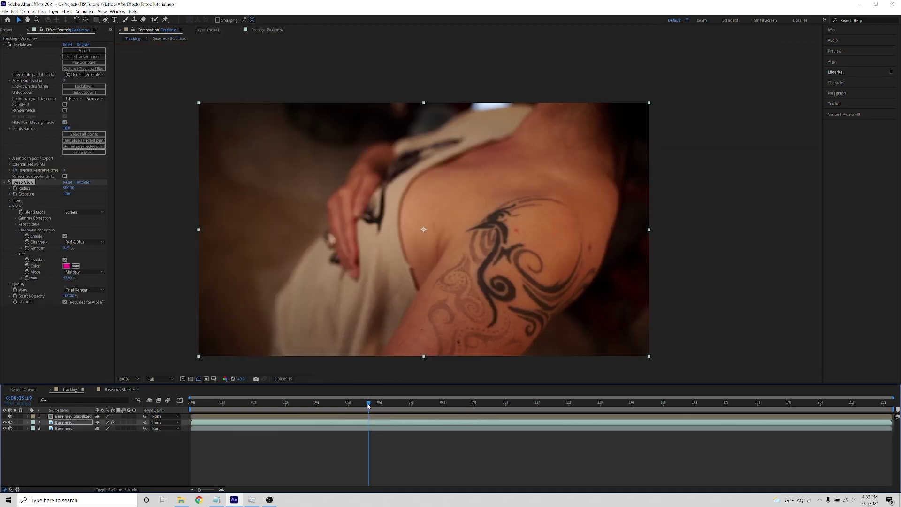
pyautogui.moveTo(368, 407)
pyautogui.mouseDown()
pyautogui.moveTo(380, 407)
pyautogui.moveTo(366, 406)
pyautogui.mouseUp()
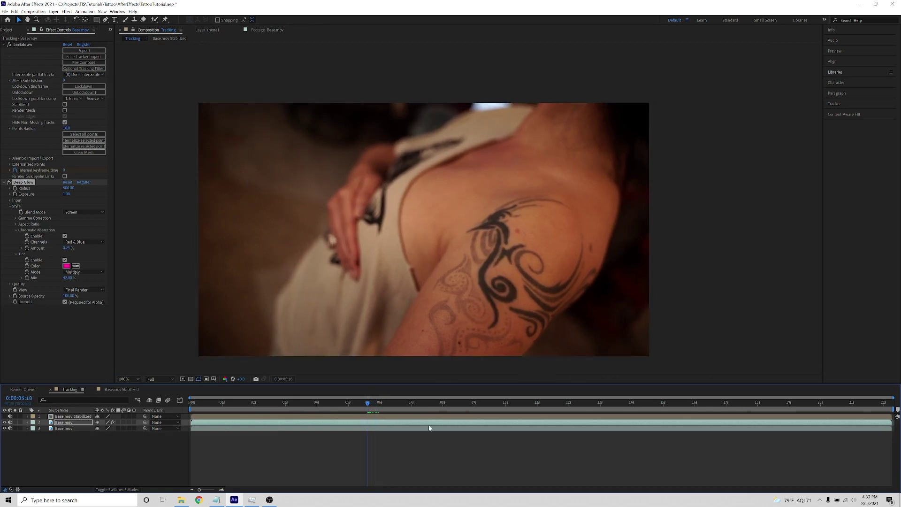
pyautogui.press('space')
pyautogui.moveTo(395, 406)
pyautogui.mouseDown()
pyautogui.moveTo(377, 407)
pyautogui.moveTo(411, 406)
pyautogui.mouseUp()
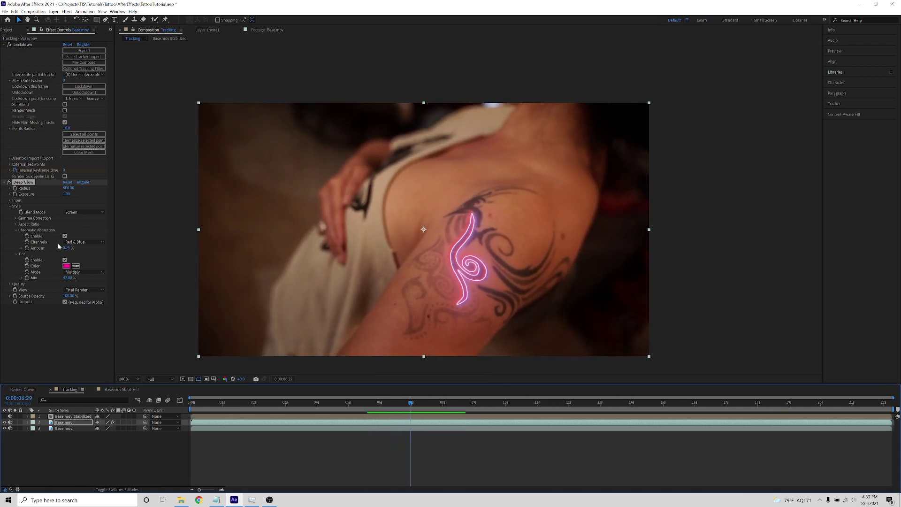
# Set the Chromatic Aberration amount of Deep Glow on the Base.mov layer to 0.05%.
pyautogui.click(71, 249)
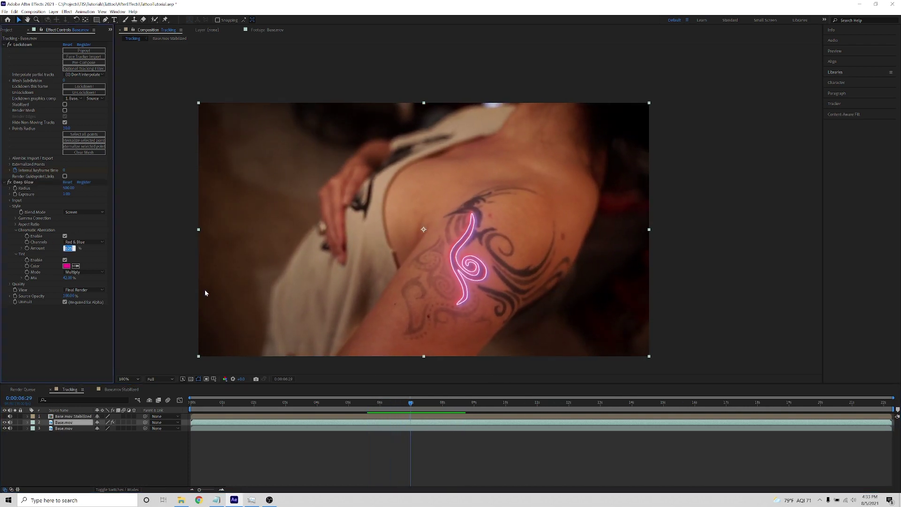
pyautogui.write('0')
pyautogui.write('.05')
pyautogui.press('Return')
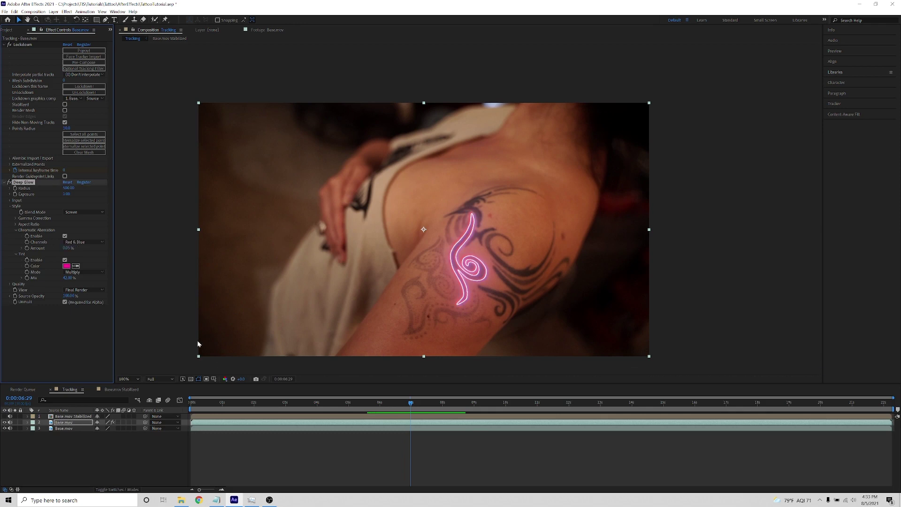
# Play and scrub the Tracking composition from about 5:20 to examine how the glow flickers on and fades out.
pyautogui.click(380, 403)
pyautogui.moveTo(379, 403); pyautogui.dragTo(369, 406)
pyautogui.press('space')
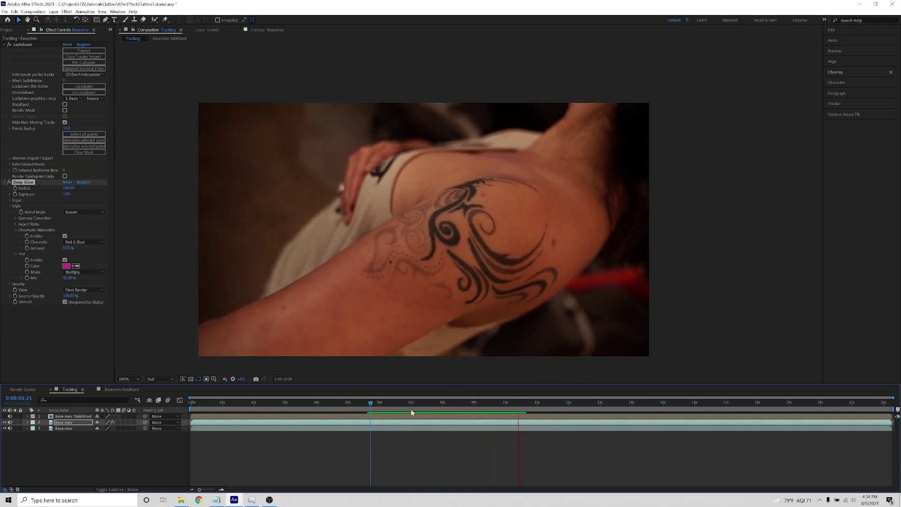
pyautogui.click(413, 402)
pyautogui.moveTo(413, 402); pyautogui.dragTo(372, 406)
pyautogui.press('space')
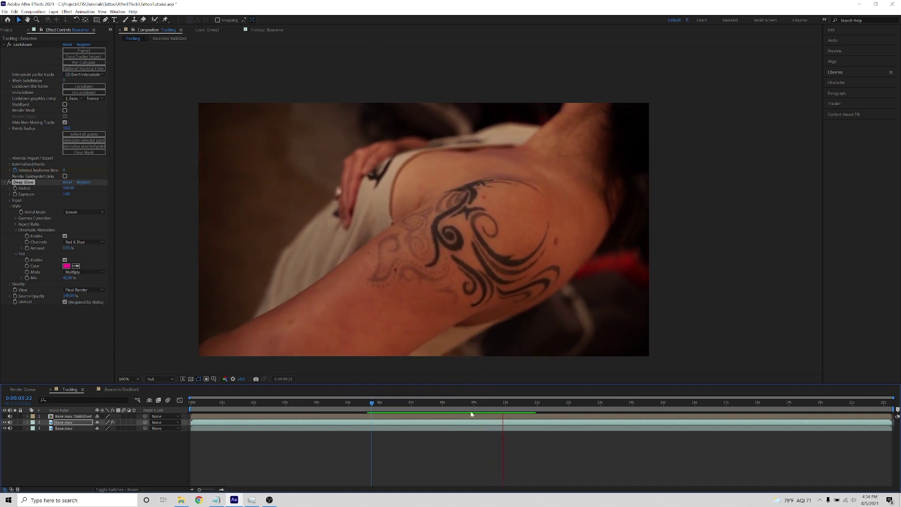
pyautogui.press('space')
pyautogui.moveTo(474, 405); pyautogui.dragTo(390, 407)
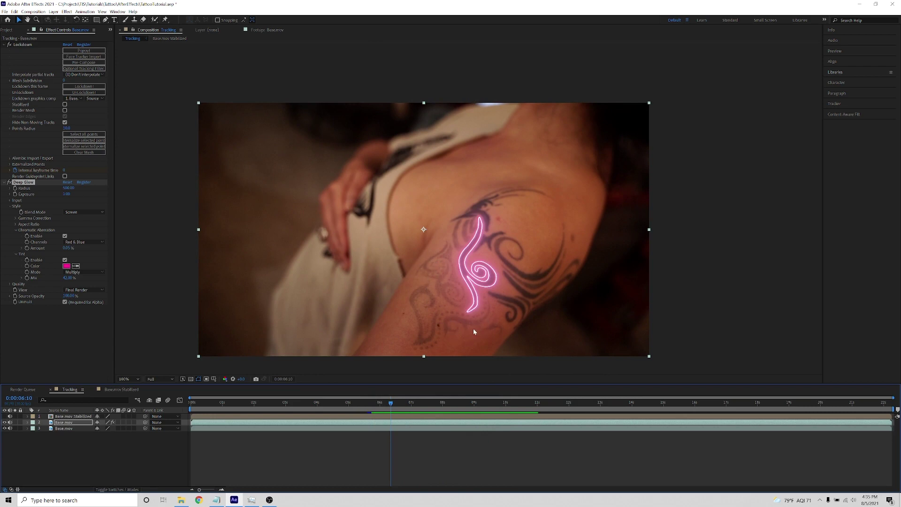
pyautogui.moveTo(392, 405); pyautogui.dragTo(472, 406)
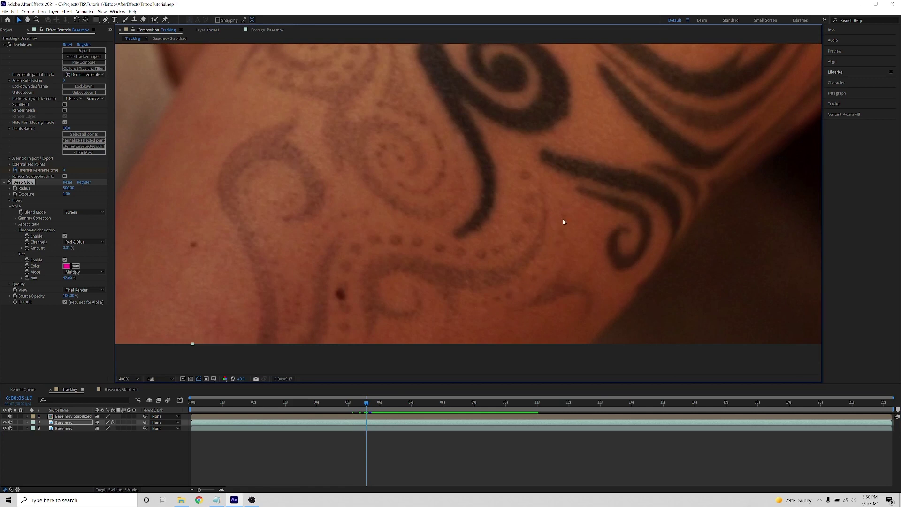
# Create a solid named Paint in the Tracking composition and apply the Paint & Stick effect to it.
pyautogui.click(5, 183)
pyautogui.rightClick(94, 448)
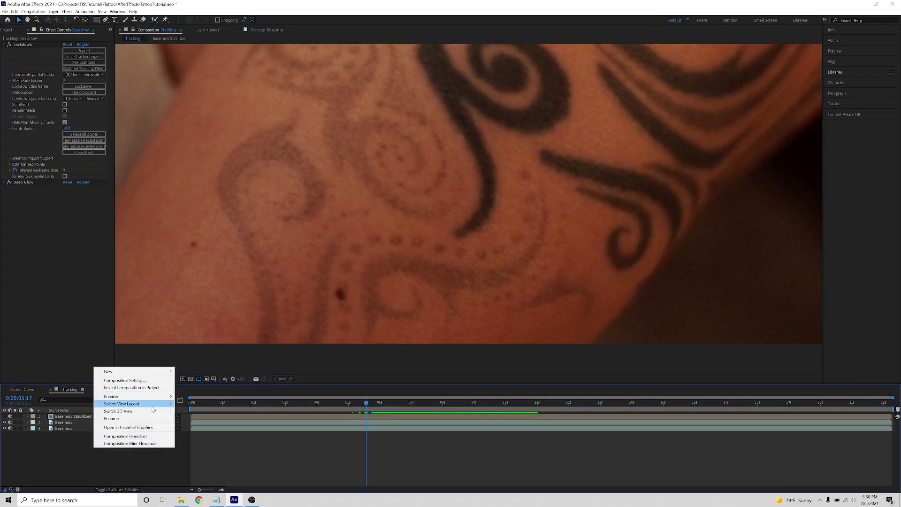
pyautogui.moveTo(141, 372)
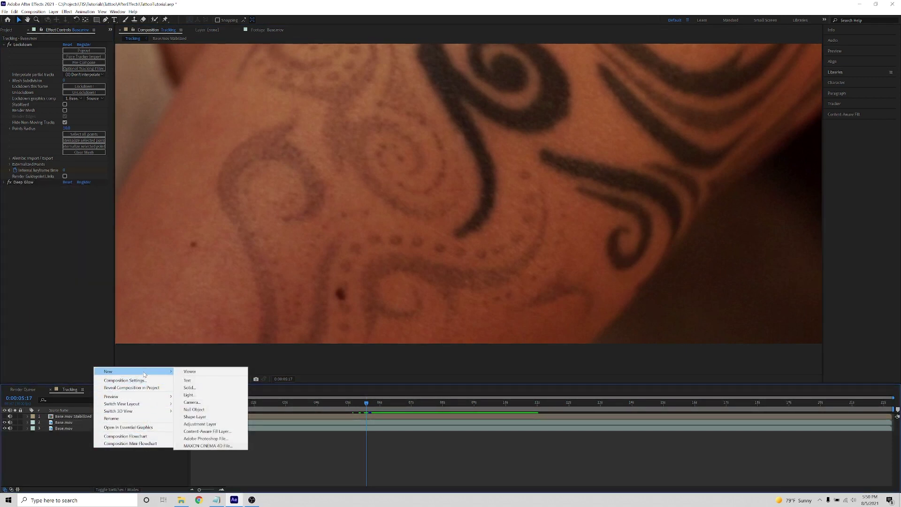
pyautogui.click(190, 385)
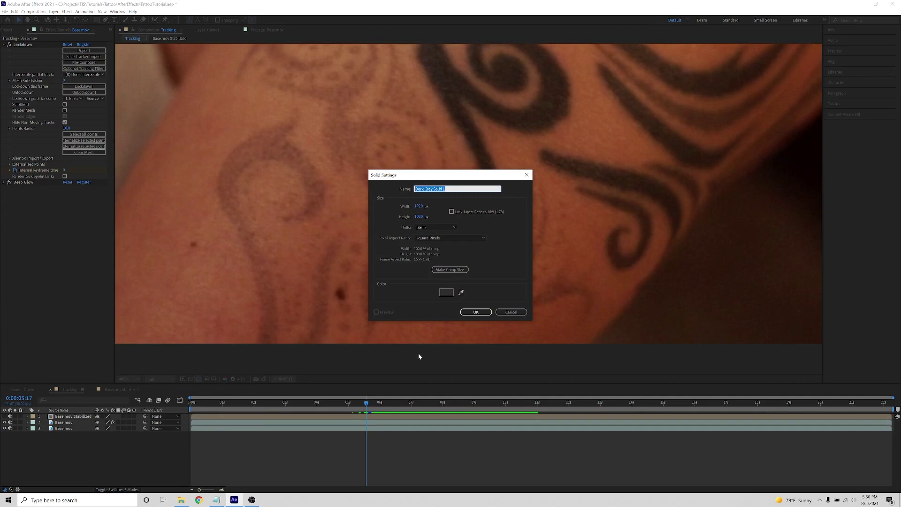
pyautogui.write('Paint')
pyautogui.press('Return')
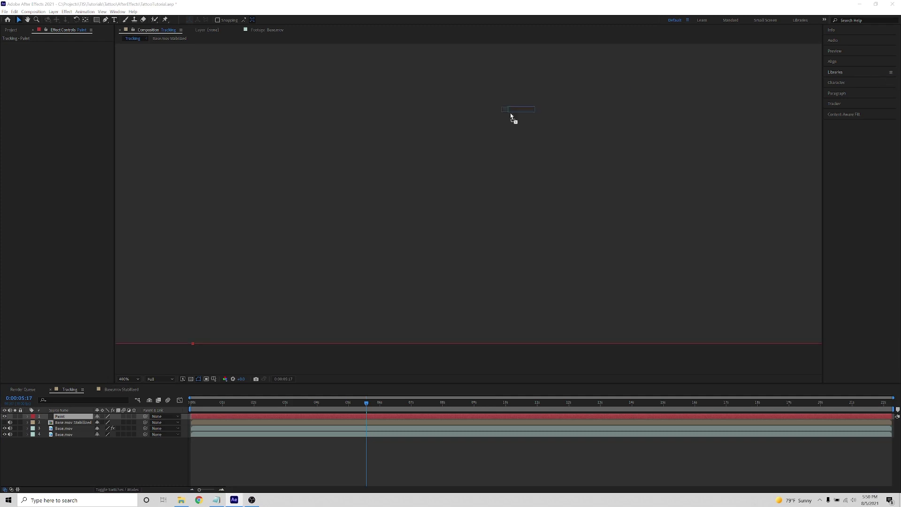
pyautogui.doubleClick(75, 416)
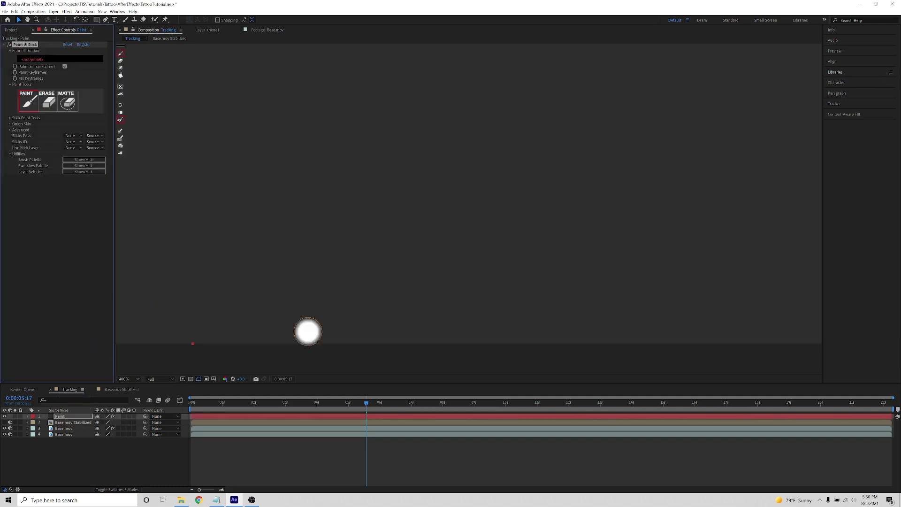
# Set the Paint & Stick frame location to the folder C:\Projects\TIS\Tutorials\Tattoo\Paint.
pyautogui.scroll(-2, 421, 216)
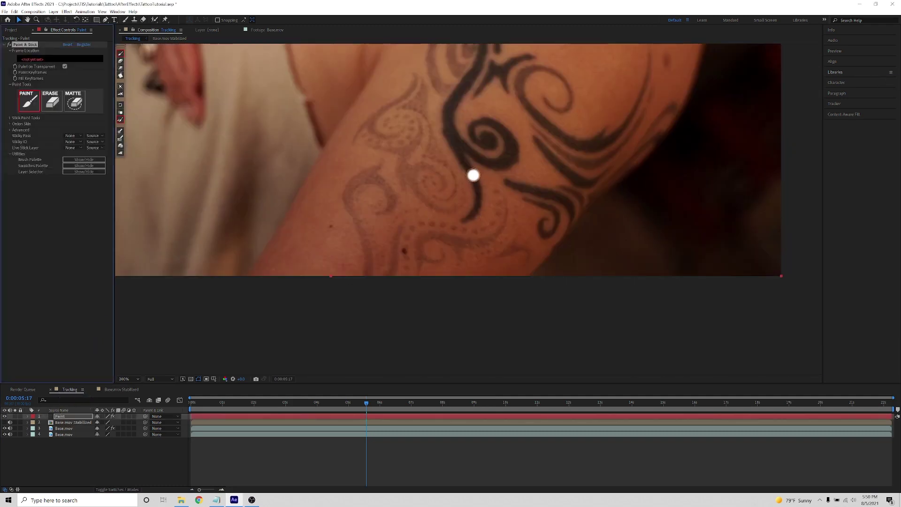
pyautogui.moveTo(473, 175); pyautogui.dragTo(479, 223)
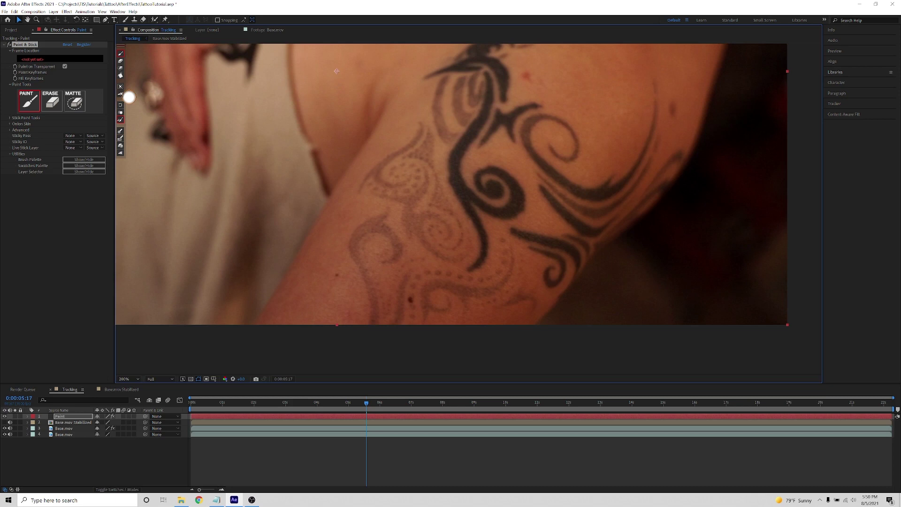
pyautogui.click(34, 60)
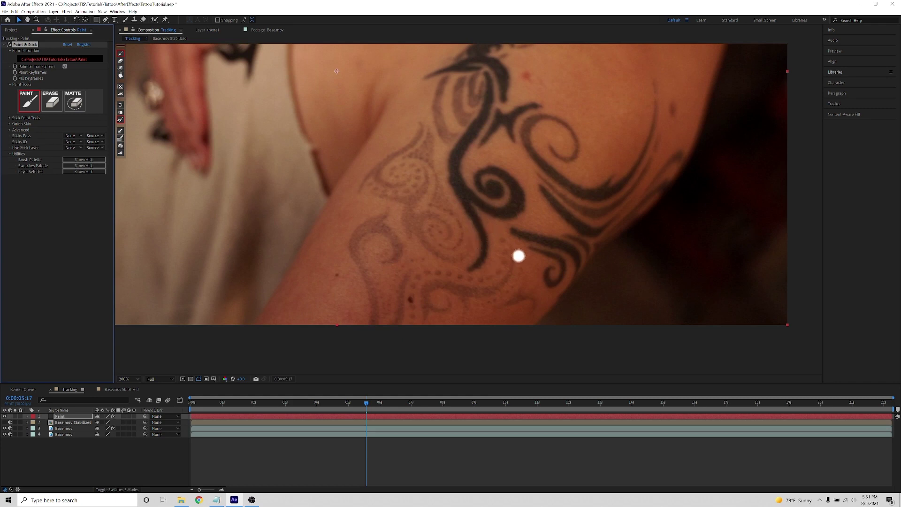
# Set the Paint & Stick brush size to 6 in the brush palette and close the palette.
pyautogui.click(85, 160)
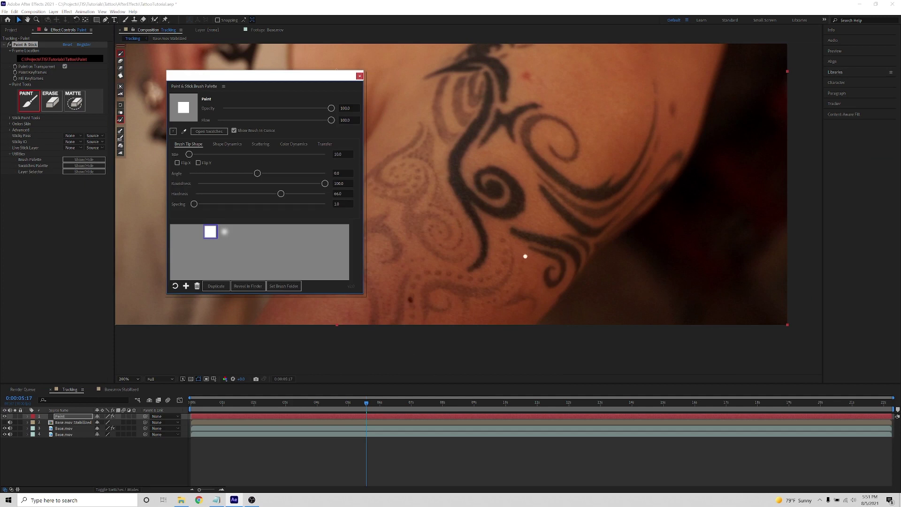
pyautogui.click(347, 153)
pyautogui.write('8')
pyautogui.press('Return')
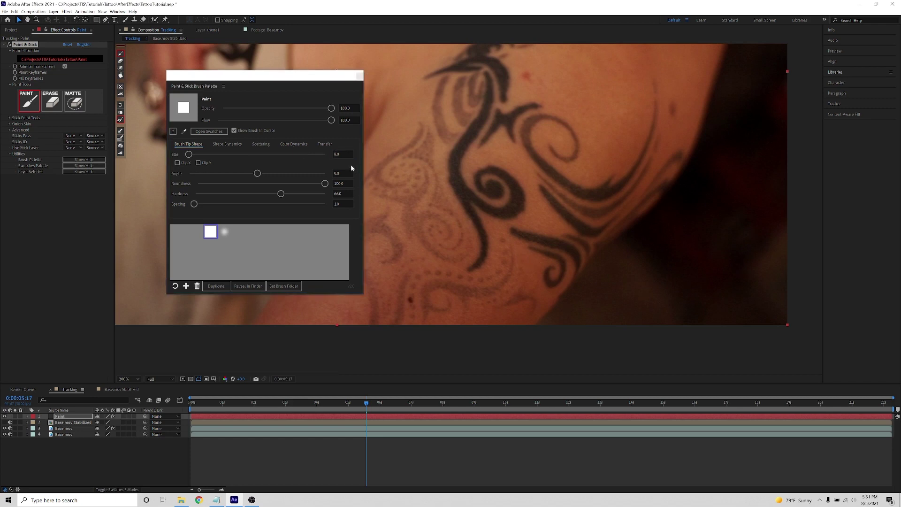
pyautogui.click(343, 154)
pyautogui.write('6')
pyautogui.press('Return')
pyautogui.click(360, 76)
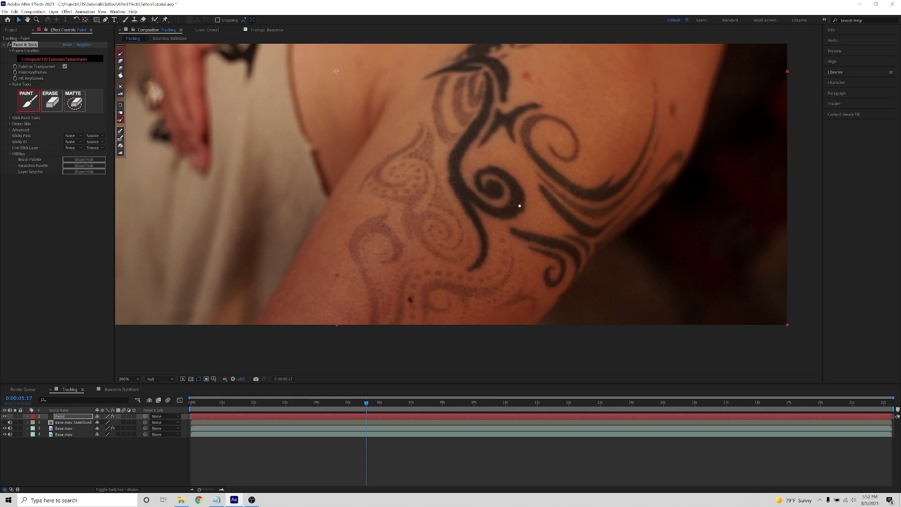
# Enable Paint & Stick's onion skin with 6 past frames and 6 future frames.
pyautogui.click(10, 124)
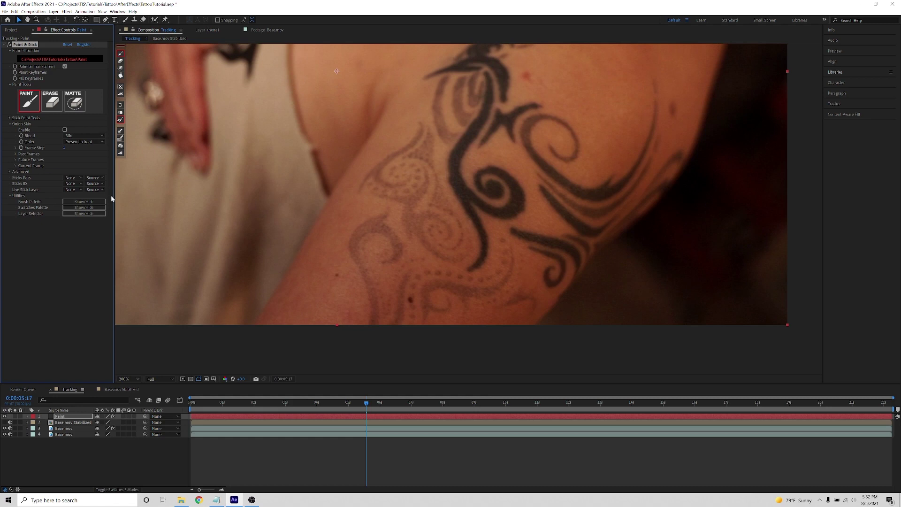
pyautogui.click(65, 130)
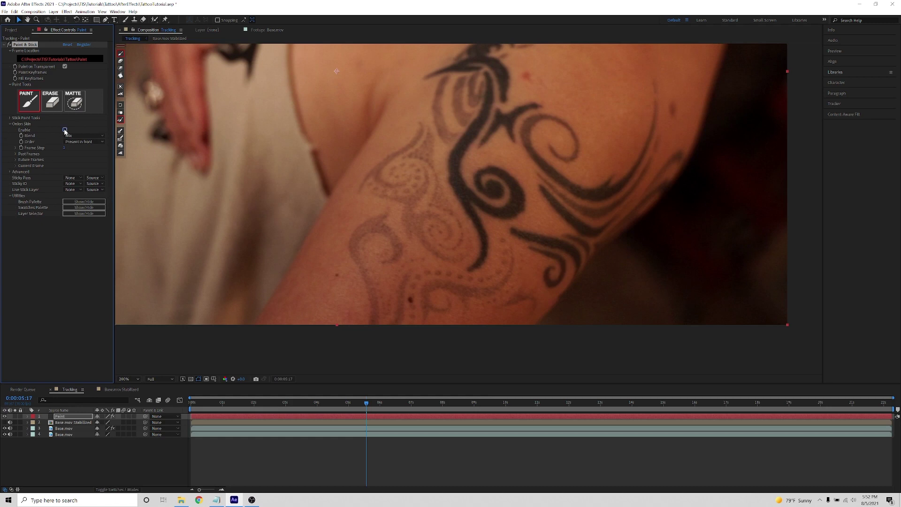
pyautogui.click(16, 153)
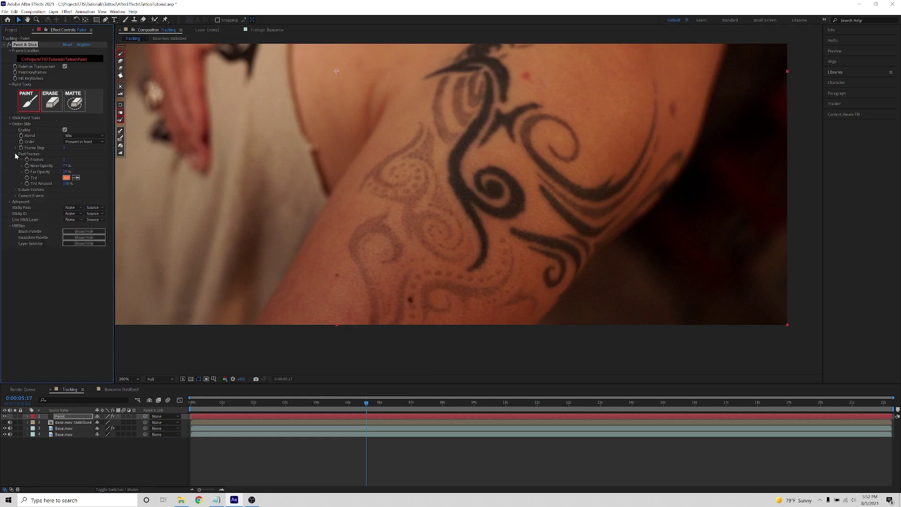
pyautogui.click(17, 189)
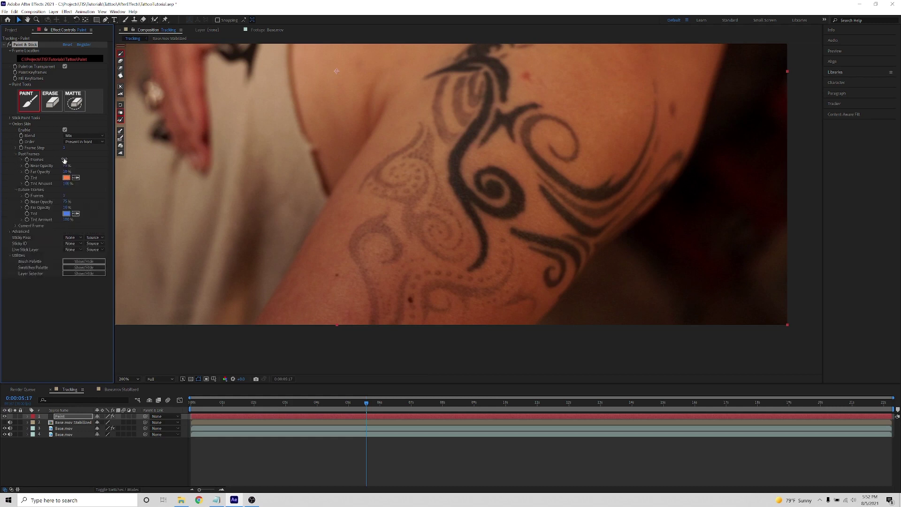
pyautogui.click(64, 160)
pyautogui.write('6')
pyautogui.press('Return')
pyautogui.click(65, 196)
pyautogui.write('6')
pyautogui.press('Return')
# Set the onion skin's Near Opacity to 50% for both past and future frames and save the project.
pyautogui.click(67, 165)
pyautogui.write('5')
pyautogui.click(65, 201)
pyautogui.write('50')
pyautogui.press('Return')
pyautogui.click(5, 11)
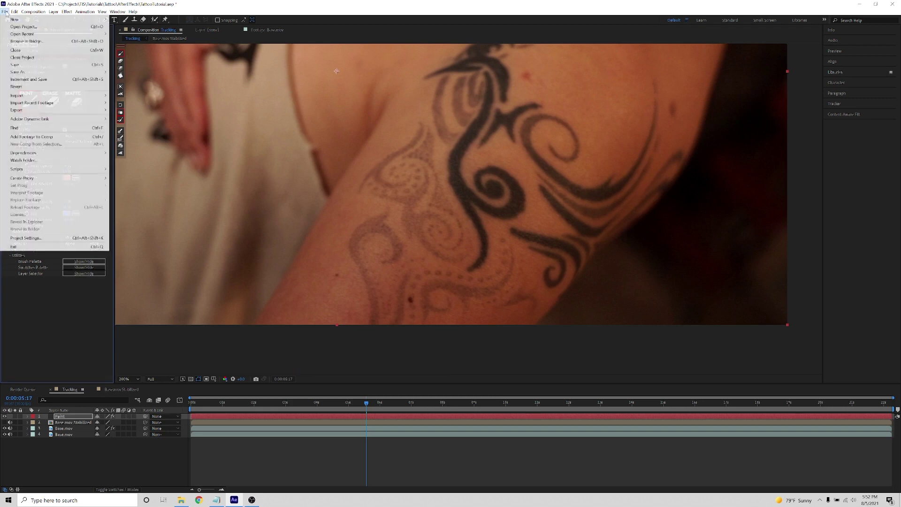
pyautogui.click(21, 64)
# Paint a white dot below the dark tattoo at 5:17 and another at 5:18, checking its placement against the onion skin on neighbouring frames.
pyautogui.scroll(2, 567, 296)
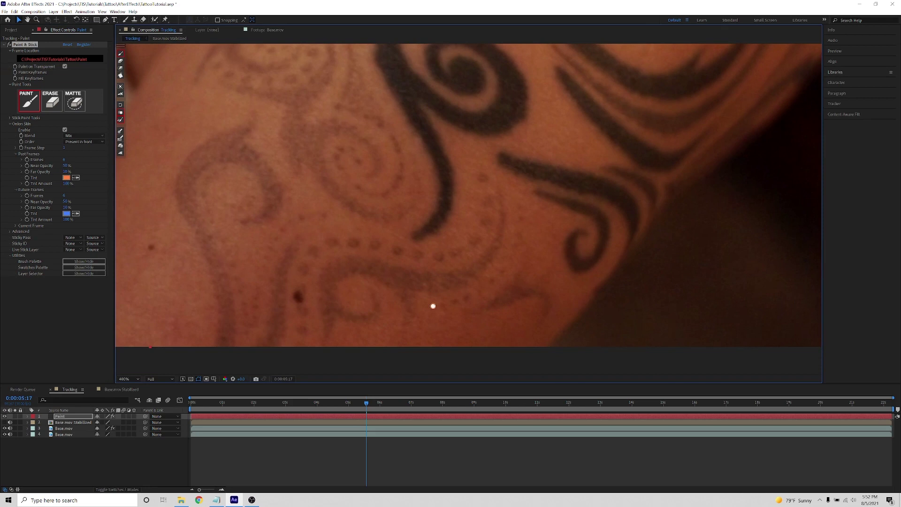
pyautogui.click(835, 51)
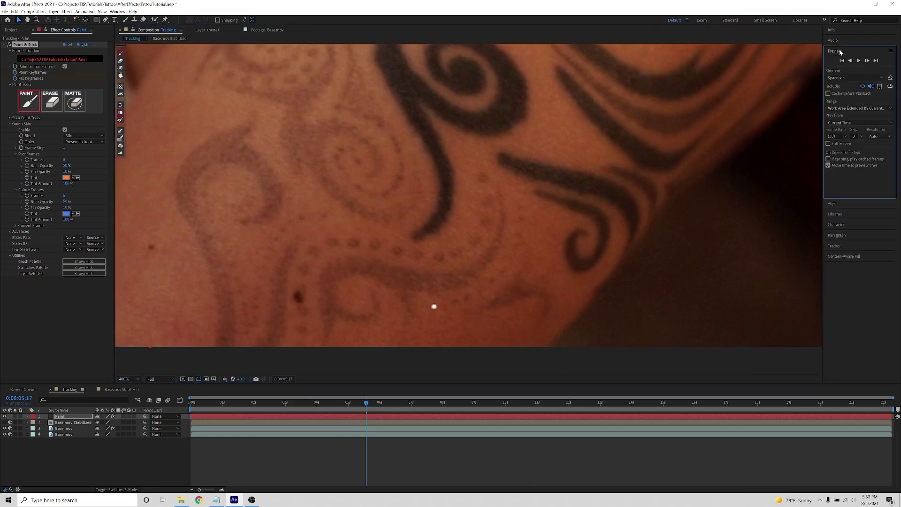
pyautogui.click(868, 61)
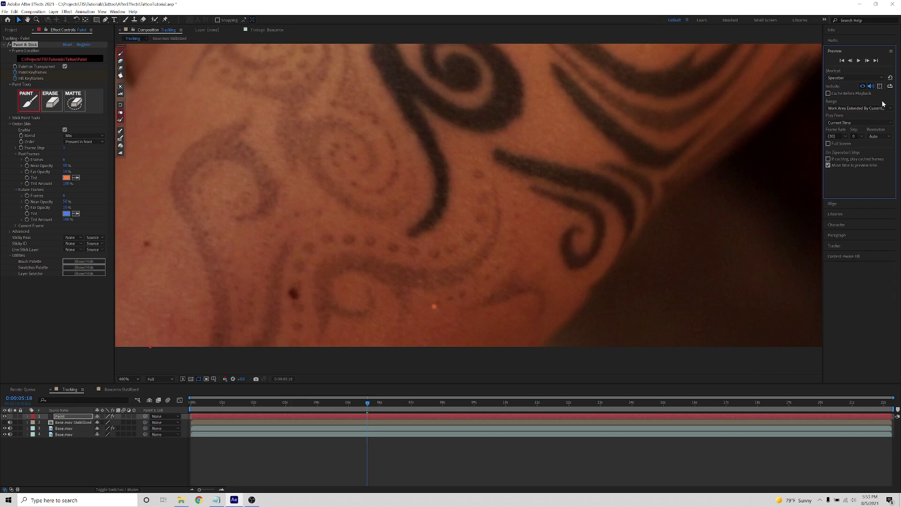
pyautogui.click(850, 60)
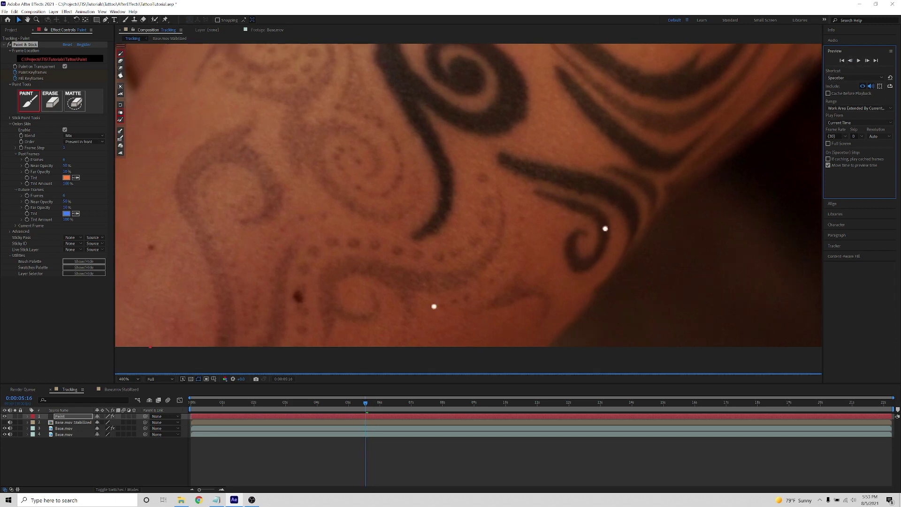
pyautogui.click(850, 61)
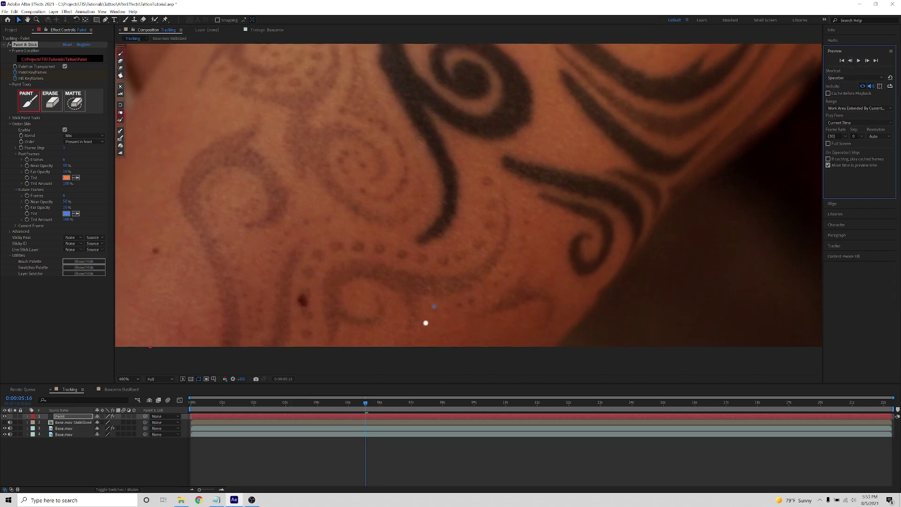
pyautogui.click(868, 61)
pyautogui.click(868, 60)
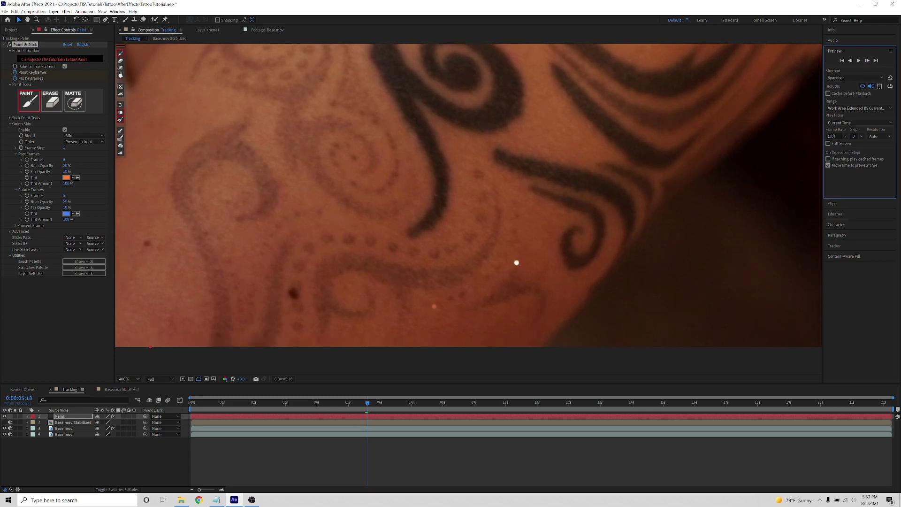
pyautogui.click(431, 306)
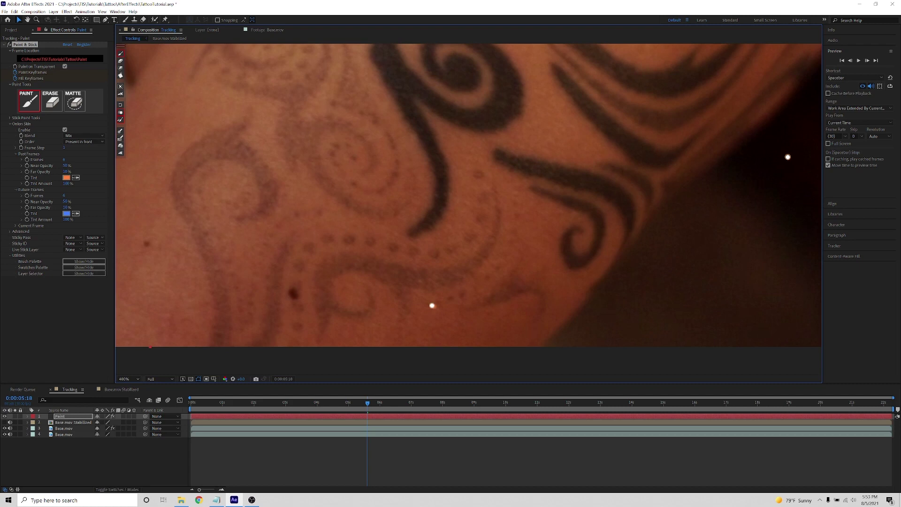
# Return from the painted frames to about 5:15 and disable the onion skin.
pyautogui.press('space')
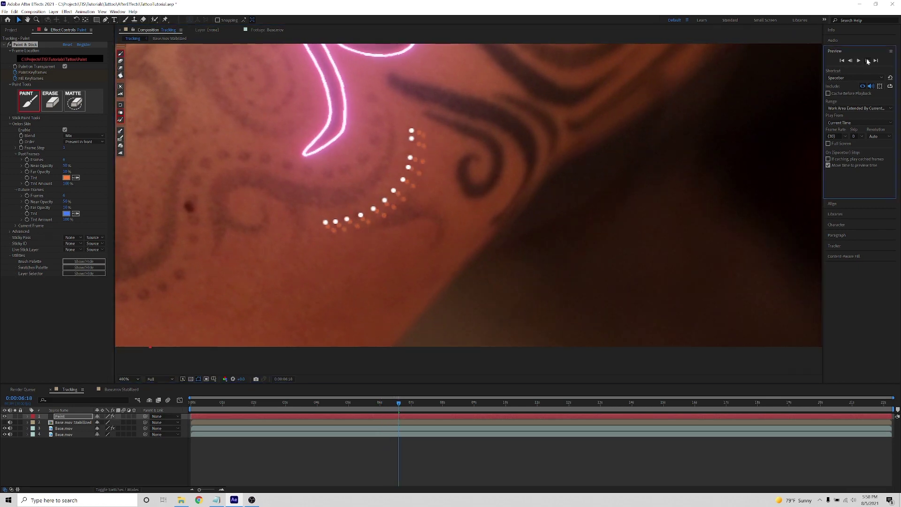
pyautogui.press(',')
pyautogui.press(',')
pyautogui.moveTo(396, 407); pyautogui.dragTo(366, 414)
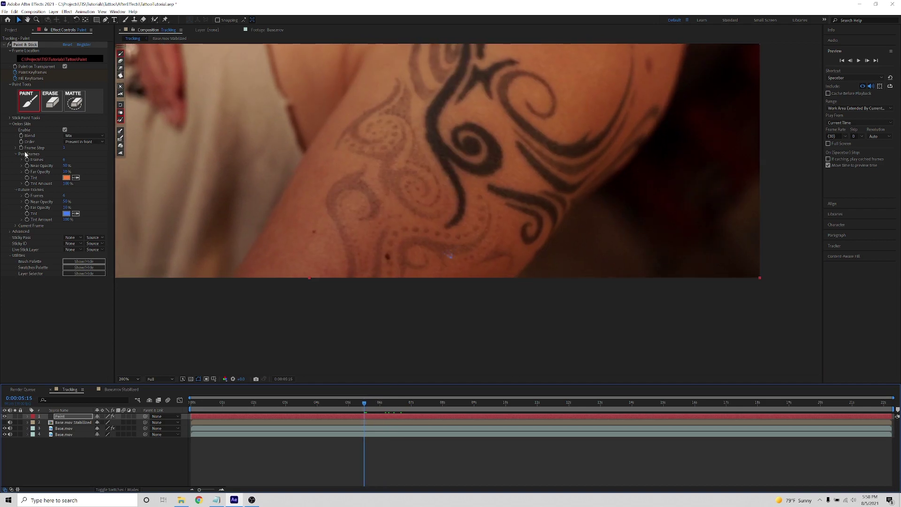
pyautogui.click(65, 129)
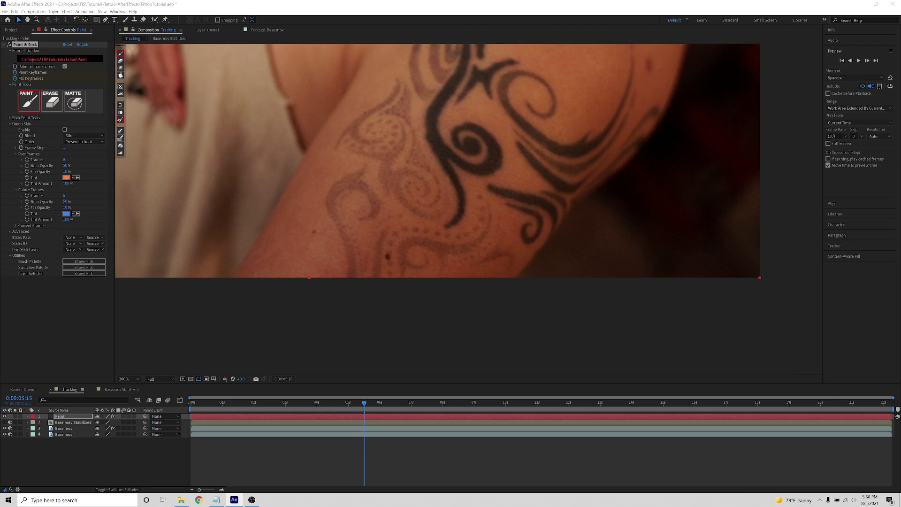
# Add the Deep Glow effect to the Paint layer and go to 5:27 to view the painted dots.
pyautogui.click(65, 434)
pyautogui.moveTo(62, 419); pyautogui.dragTo(59, 418)
pyautogui.hotkey('ctrl', 'v')
pyautogui.click(377, 405)
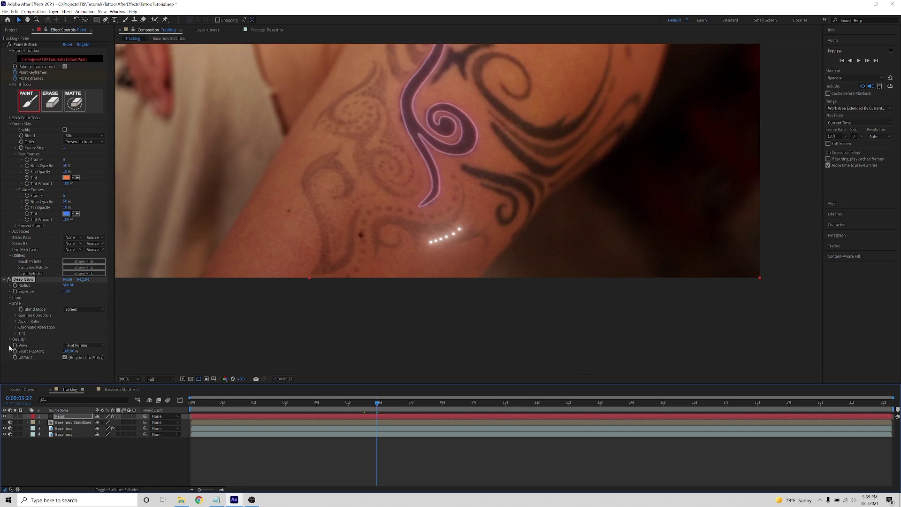
# Enable Chromatic Aberration in the Paint layer's Deep Glow, using the Green & Blue channels and a reduced amount.
pyautogui.click(15, 327)
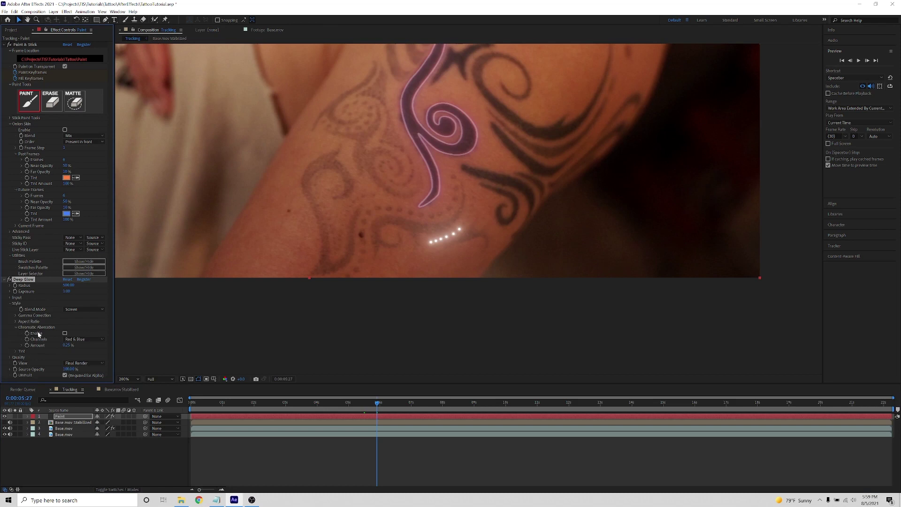
pyautogui.click(65, 333)
pyautogui.click(76, 338)
pyautogui.click(81, 347)
pyautogui.click(83, 339)
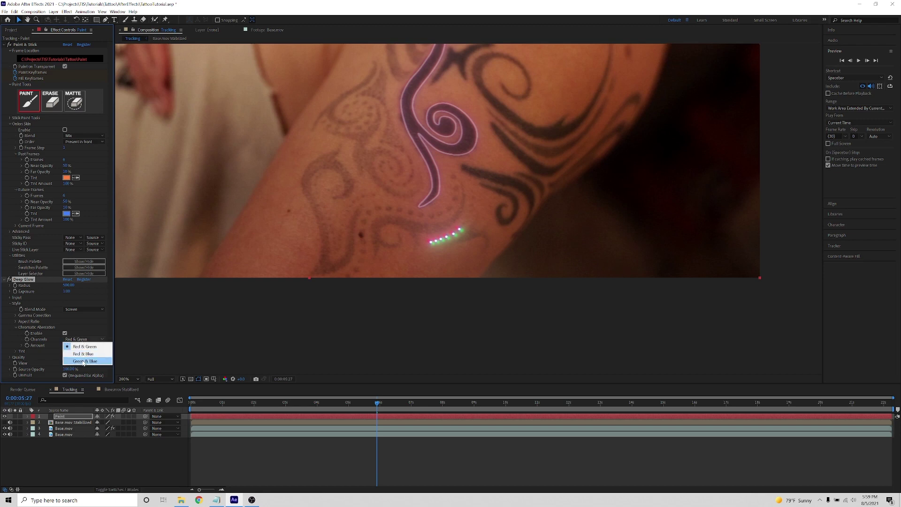
pyautogui.click(81, 360)
pyautogui.moveTo(69, 345); pyautogui.dragTo(63, 346)
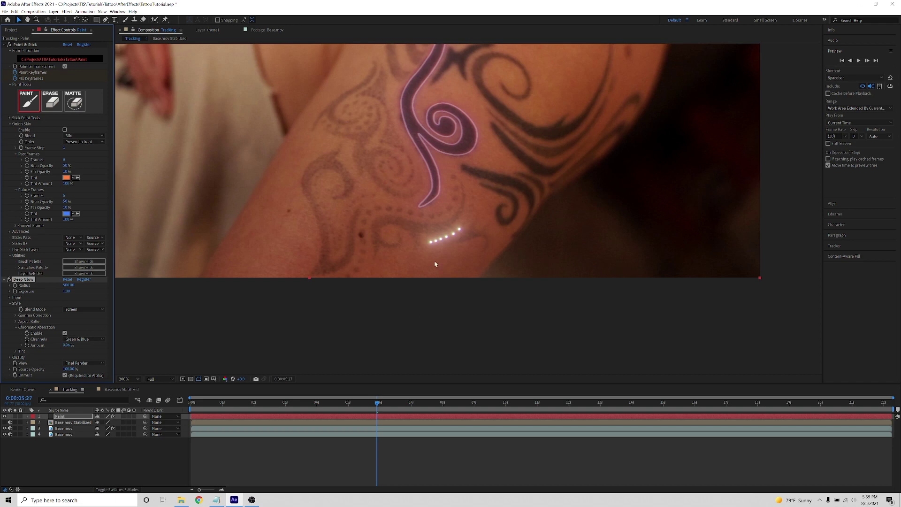
# Play the Tracking composition from about 5:02 with the whole frame in view to examine the glowing dots.
pyautogui.moveTo(377, 402); pyautogui.dragTo(360, 403)
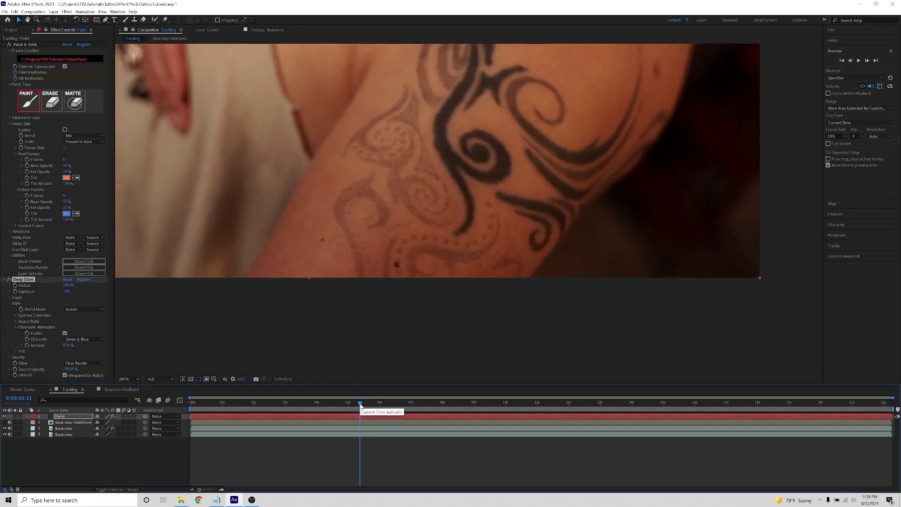
pyautogui.scroll(-1, 513, 191)
pyautogui.moveTo(513, 191); pyautogui.dragTo(534, 297)
pyautogui.scroll(-1, 533, 295)
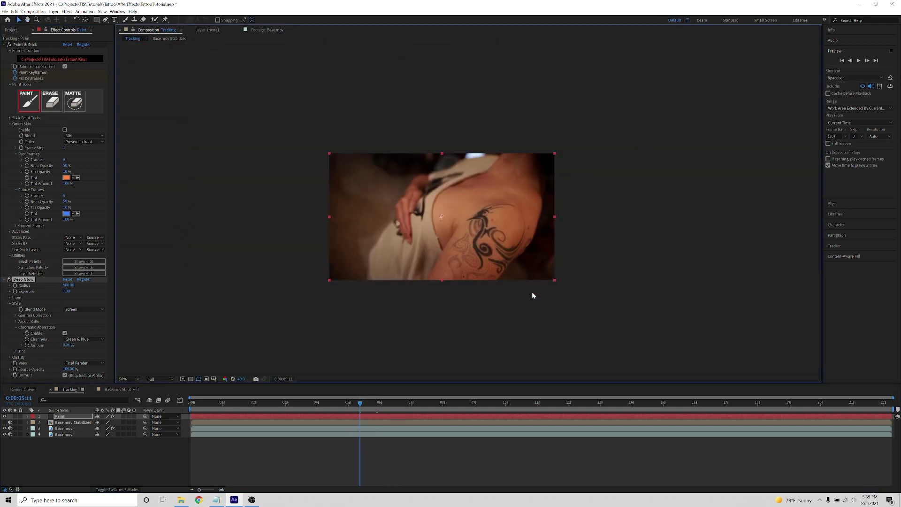
pyautogui.press('space')
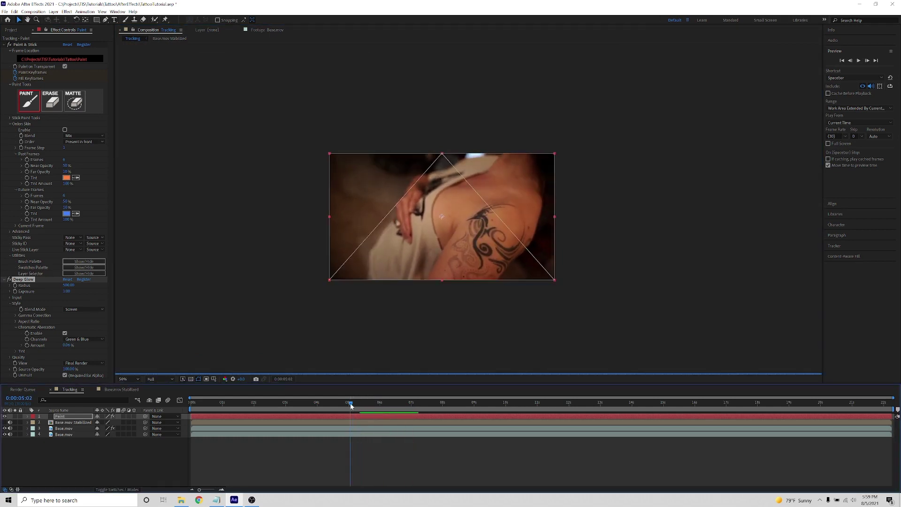
pyautogui.press('space')
pyautogui.press('space')
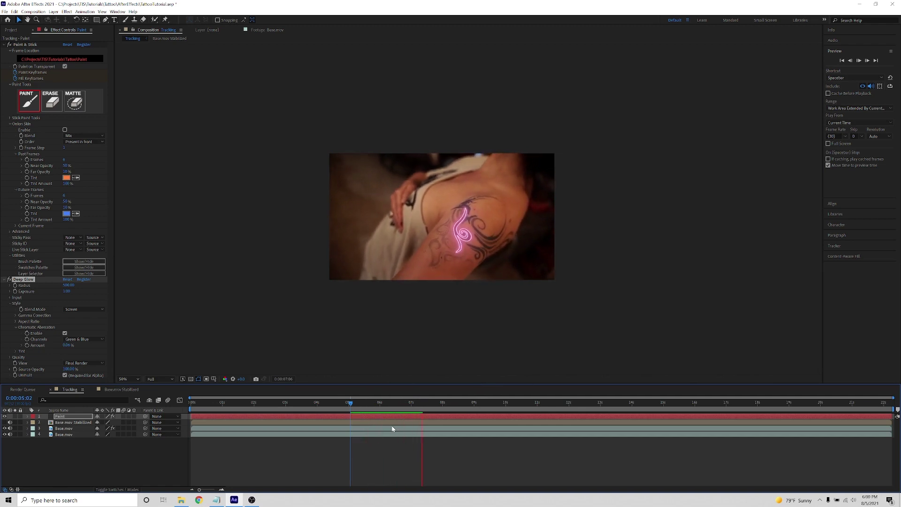
pyautogui.press('space')
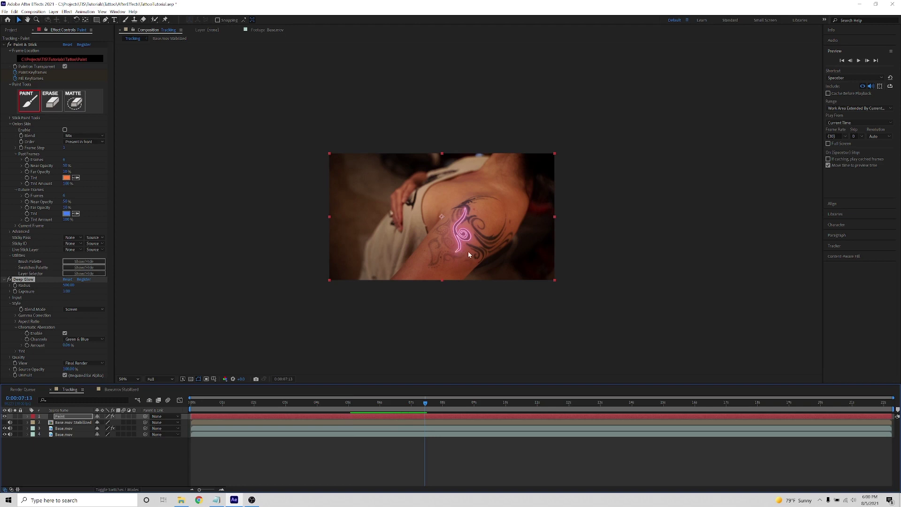
# Replay the dots from about 5:09 and inspect the glowing tattoo up close at 6:25.
pyautogui.moveTo(425, 402)
pyautogui.mouseDown()
pyautogui.moveTo(368, 402)
pyautogui.moveTo(378, 402)
pyautogui.mouseUp()
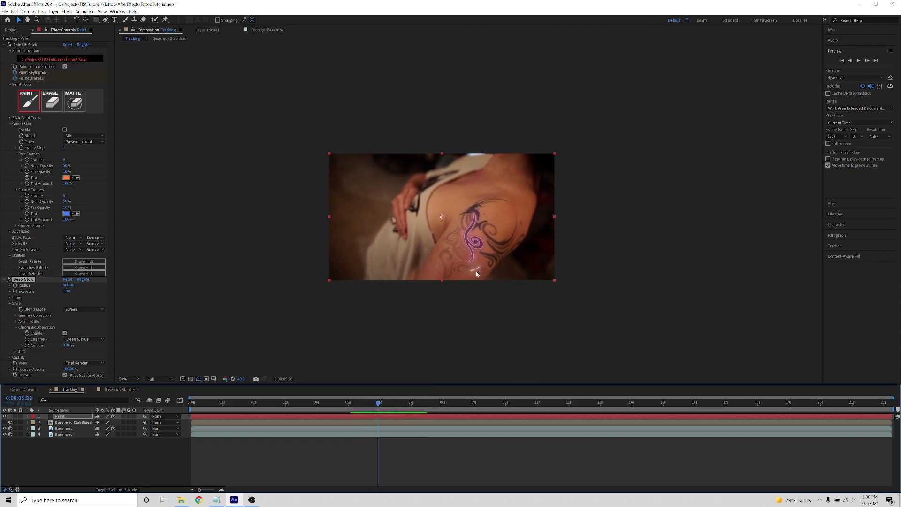
pyautogui.moveTo(379, 410)
pyautogui.mouseDown()
pyautogui.moveTo(400, 405)
pyautogui.moveTo(358, 405)
pyautogui.mouseUp()
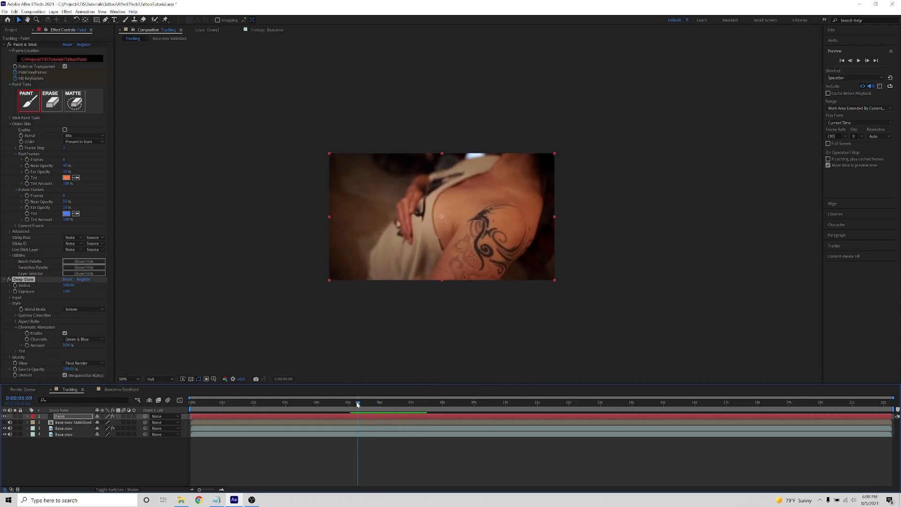
pyautogui.press('space')
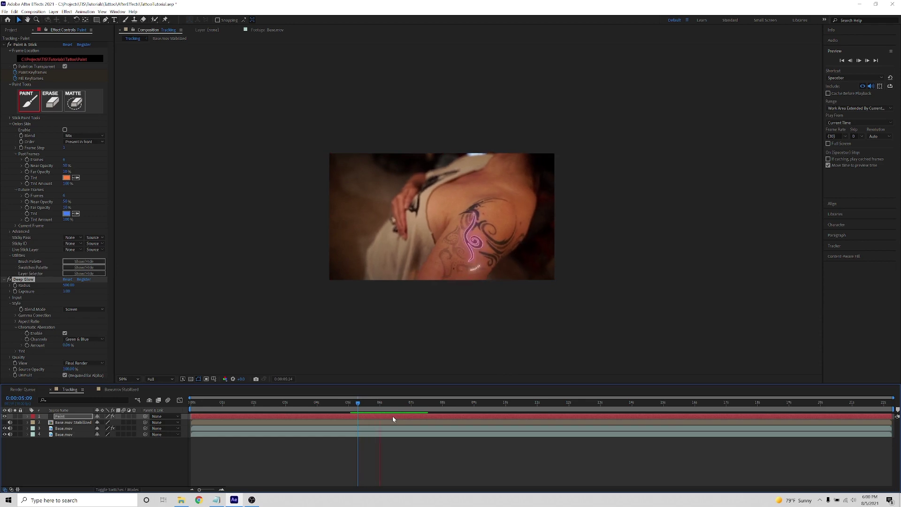
pyautogui.press('space')
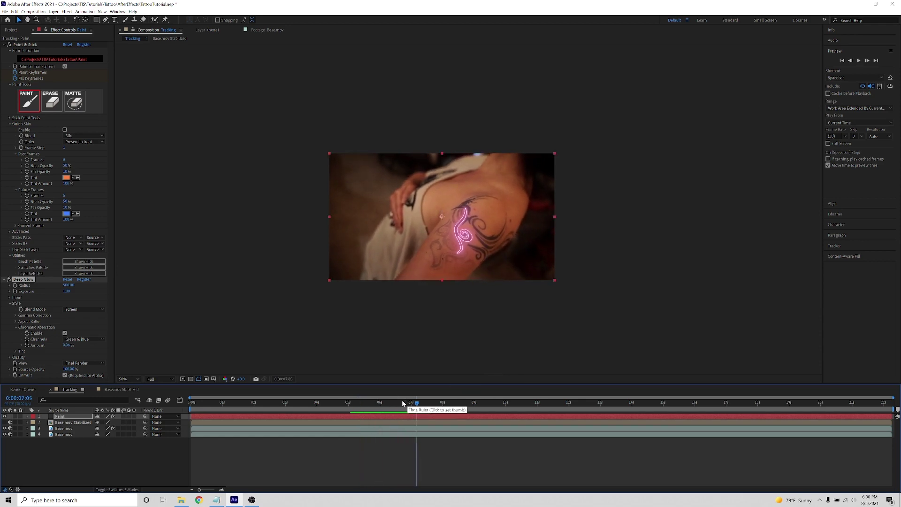
pyautogui.moveTo(403, 403)
pyautogui.mouseDown()
pyautogui.moveTo(370, 403)
pyautogui.moveTo(407, 403)
pyautogui.mouseUp()
pyautogui.scroll(4, 497, 235)
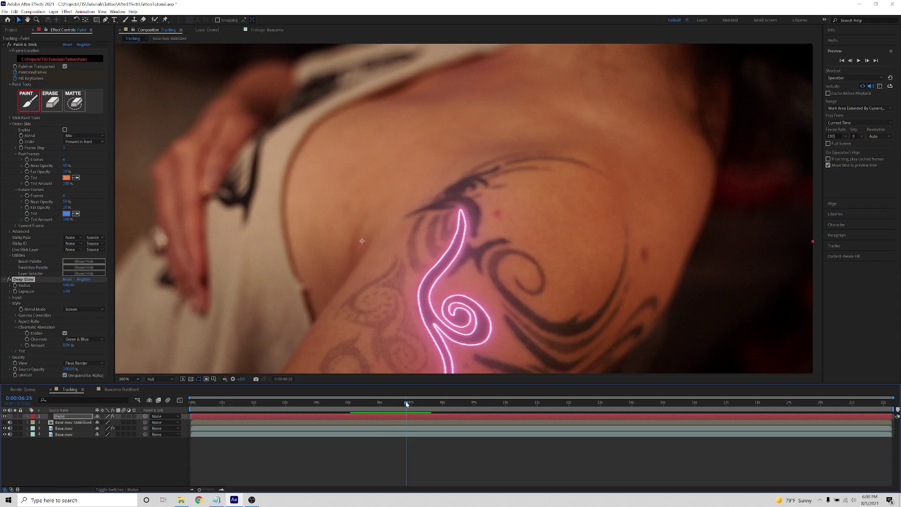
# Inspect the glowing tattoo at 6:25 in the Tracking composition and compare it with the Base.mov Stabilized composition.
pyautogui.scroll(-2, 489, 212)
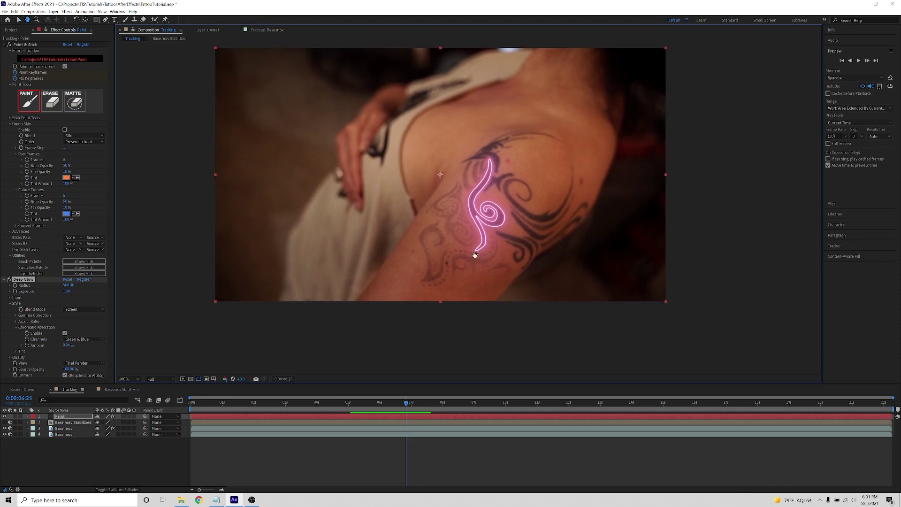
pyautogui.scroll(2, 462, 284)
pyautogui.moveTo(487, 252); pyautogui.dragTo(493, 237)
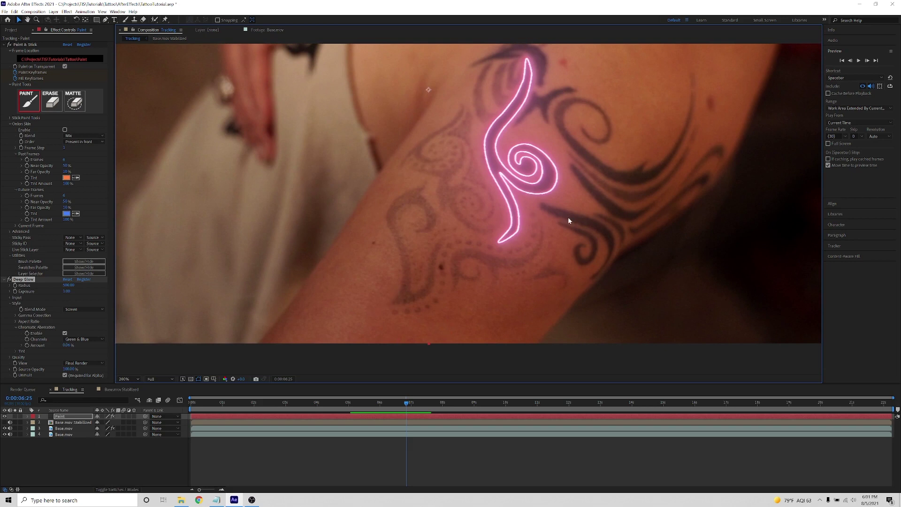
pyautogui.doubleClick(67, 423)
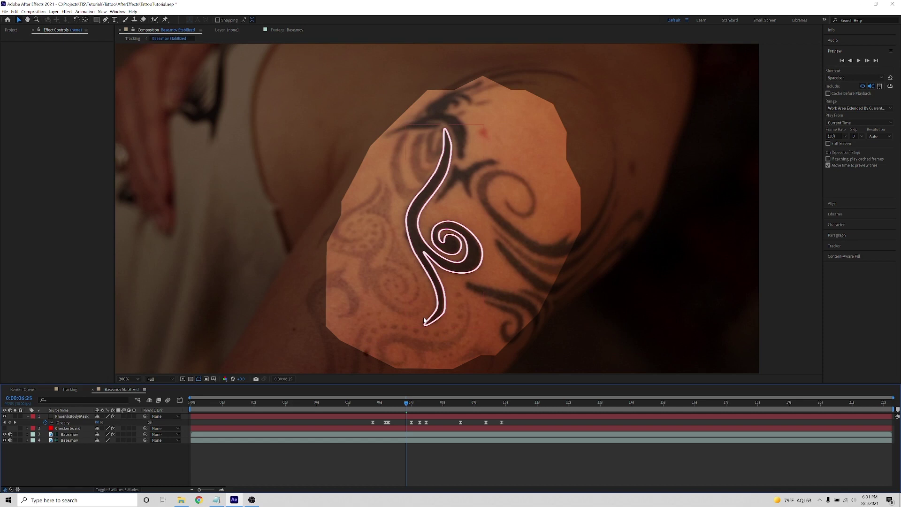
pyautogui.click(70, 389)
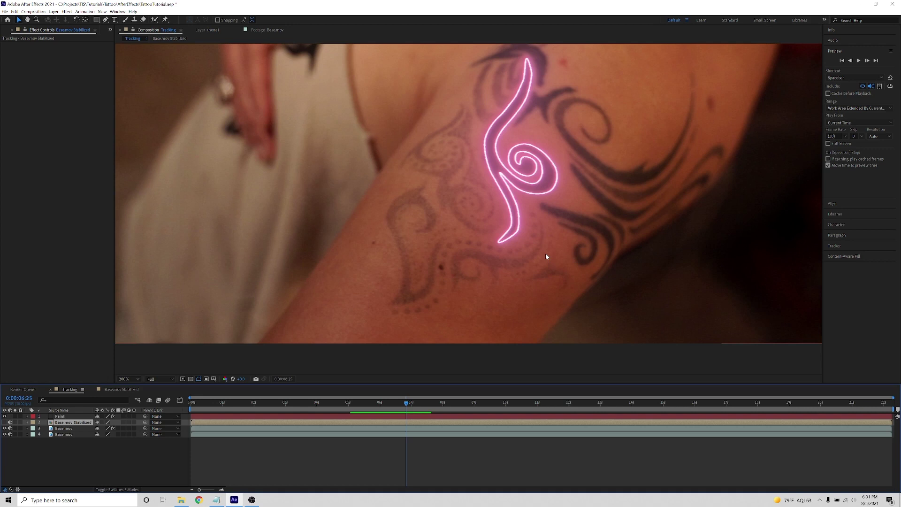
pyautogui.scroll(3, 564, 244)
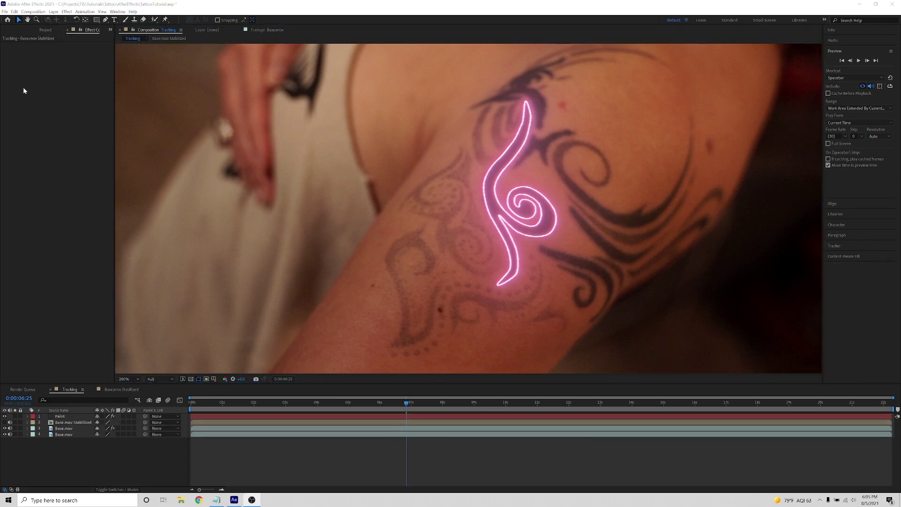
# Import the AutoFill 1.1 Presets.aep project file into the project.
pyautogui.click(45, 29)
pyautogui.rightClick(54, 181)
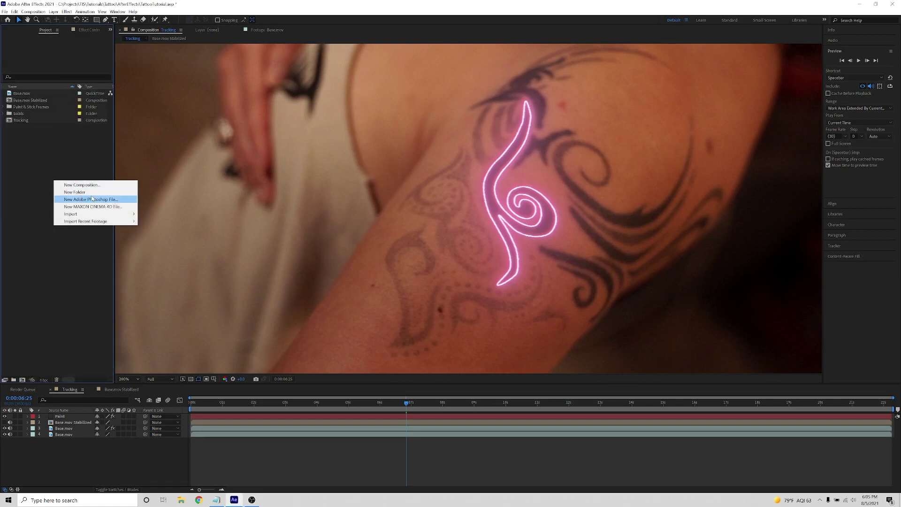
pyautogui.moveTo(96, 215)
pyautogui.click(147, 215)
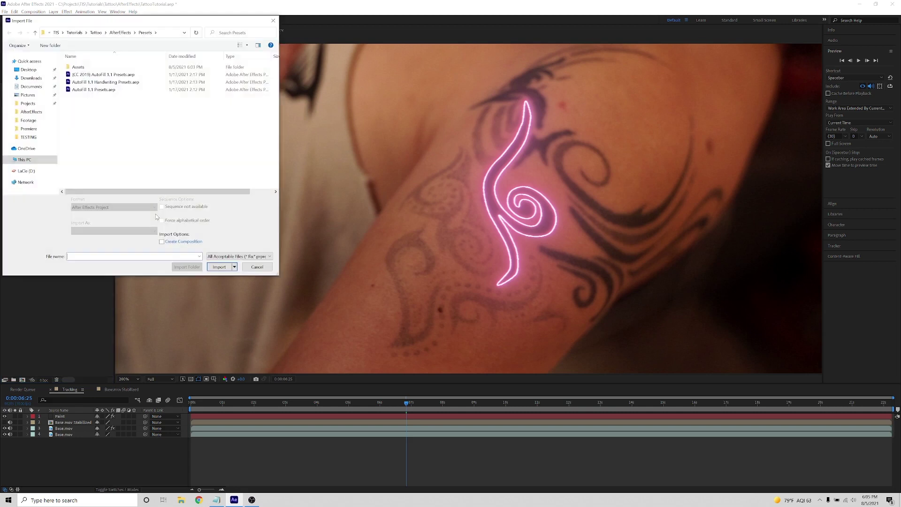
pyautogui.doubleClick(94, 89)
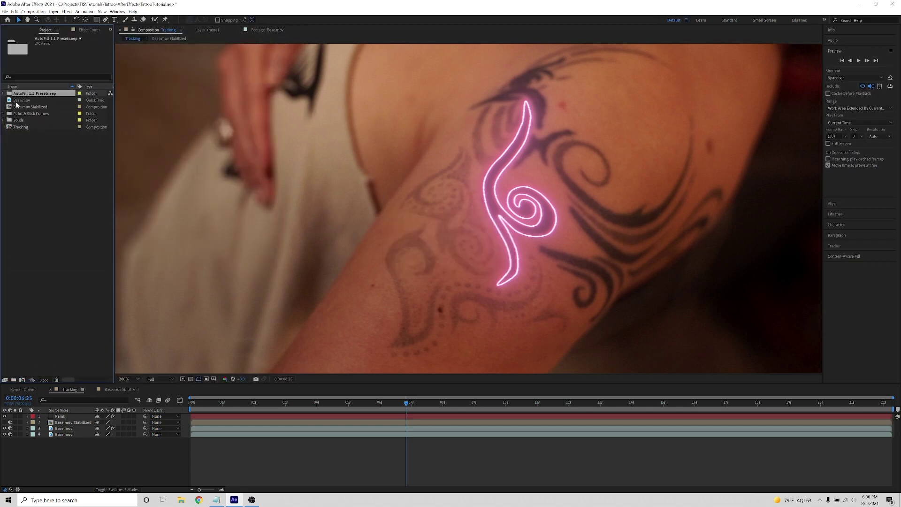
# Open the 1) Your Logo, 2) Edit AutoFill and 3) Edit Speed Map compositions from the imported AutoFill folder, returning to 1) Your Logo.
pyautogui.click(4, 93)
pyautogui.click(31, 107)
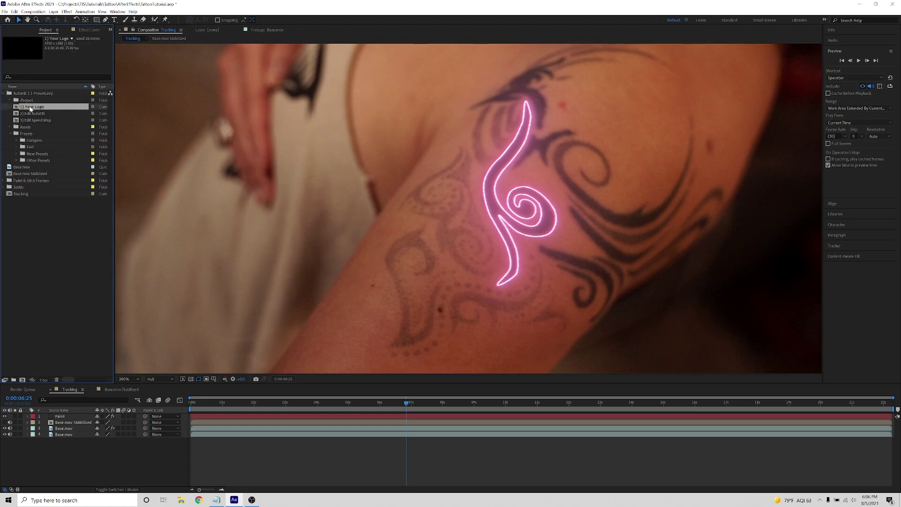
pyautogui.doubleClick(30, 107)
pyautogui.scroll(-6, 433, 263)
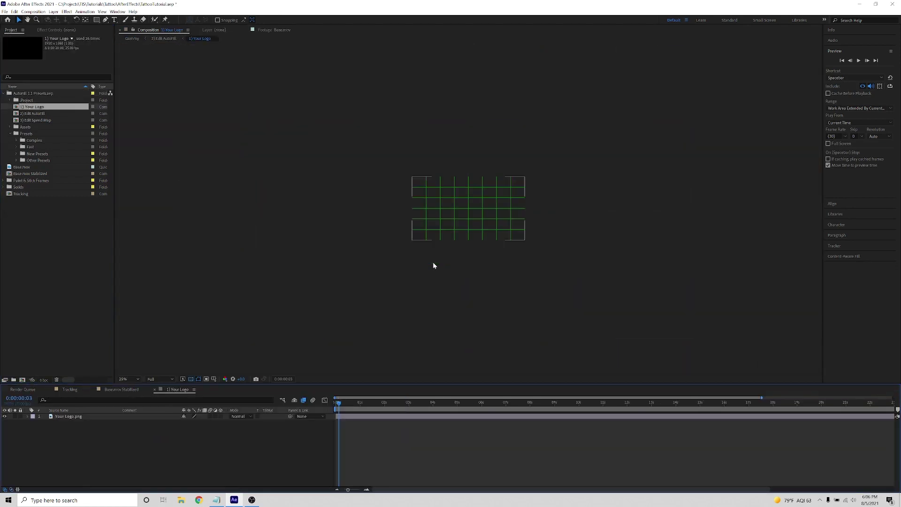
pyautogui.doubleClick(36, 115)
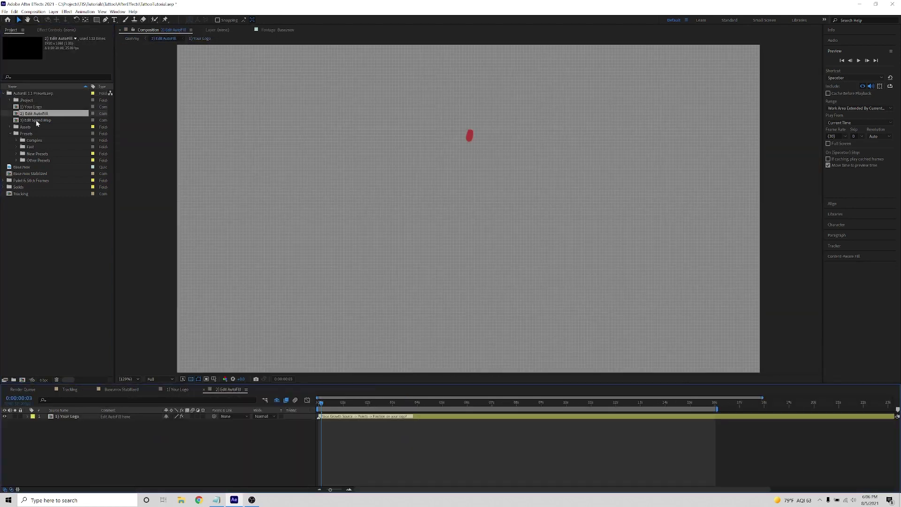
pyautogui.doubleClick(35, 120)
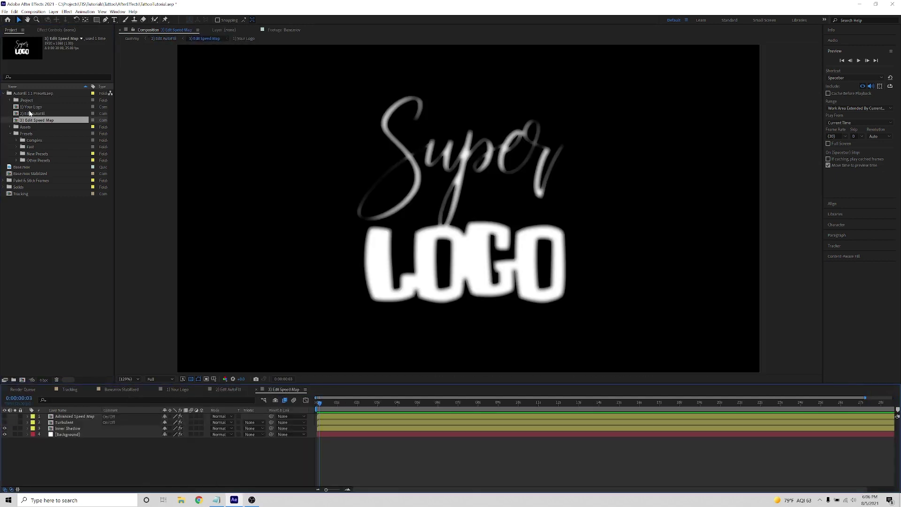
pyautogui.doubleClick(29, 107)
pyautogui.press('.')
pyautogui.press('.')
pyautogui.press('.')
pyautogui.press('.')
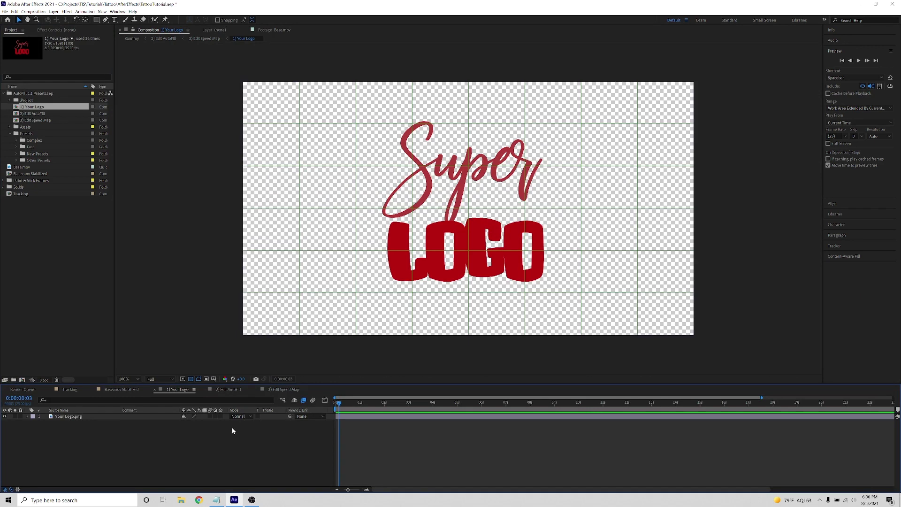
# Copy the PhoenixBodyMask layer from Base.mov Stabilized into the 1) Your Logo composition and hide the Your Logo.png layer.
pyautogui.click(91, 417)
pyautogui.click(100, 435)
pyautogui.click(127, 391)
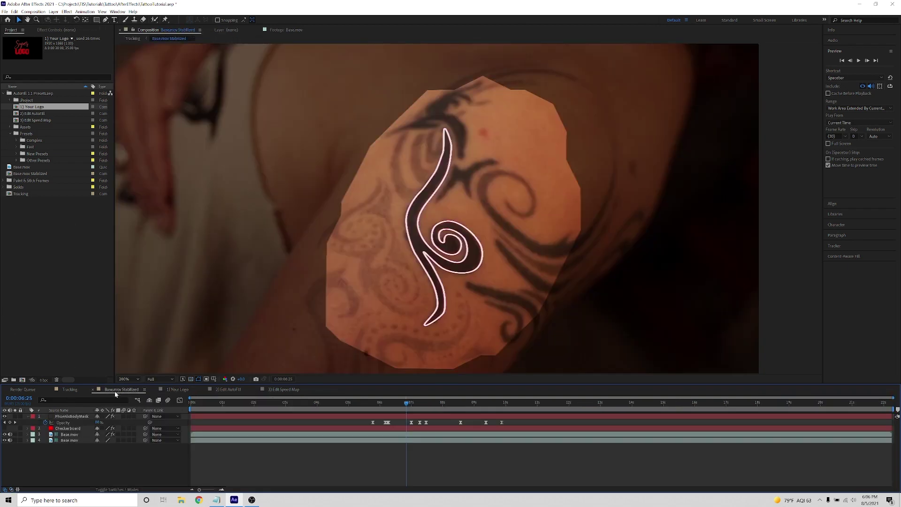
pyautogui.click(75, 416)
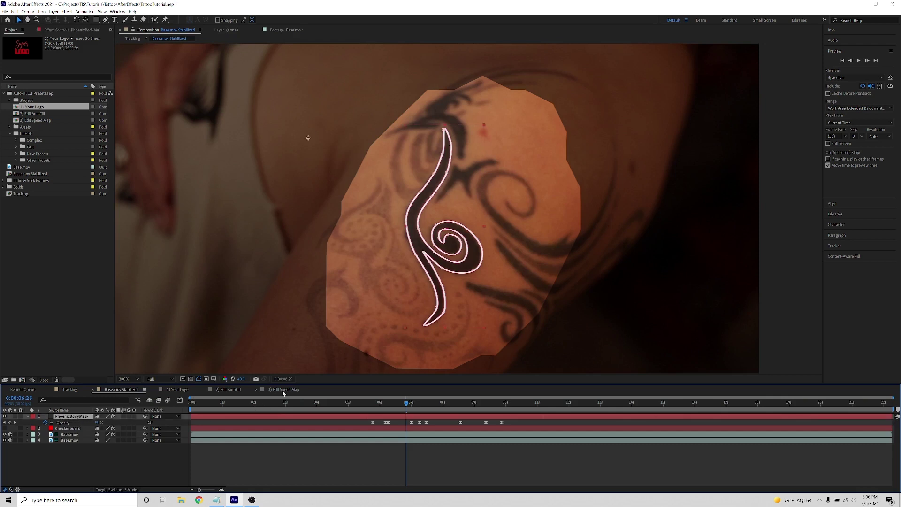
pyautogui.click(224, 390)
pyautogui.click(176, 392)
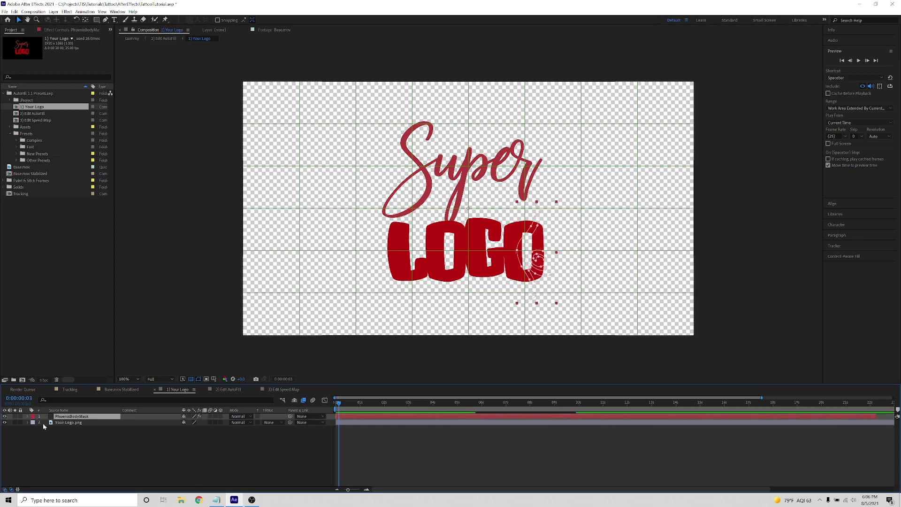
pyautogui.click(67, 423)
pyautogui.click(5, 422)
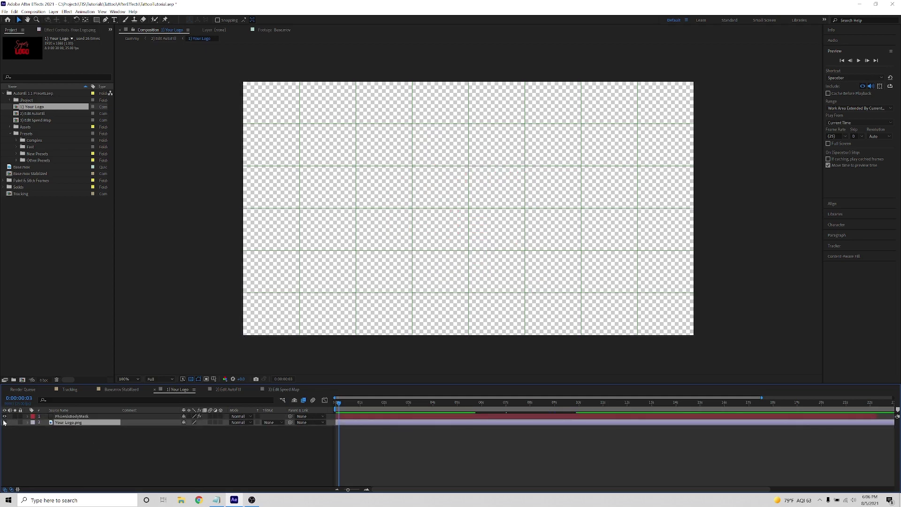
# Delete the Saber effect from the PhoenixBodyMask layer in the 1) Your Logo composition, viewing the frame at 6:03.
pyautogui.click(73, 417)
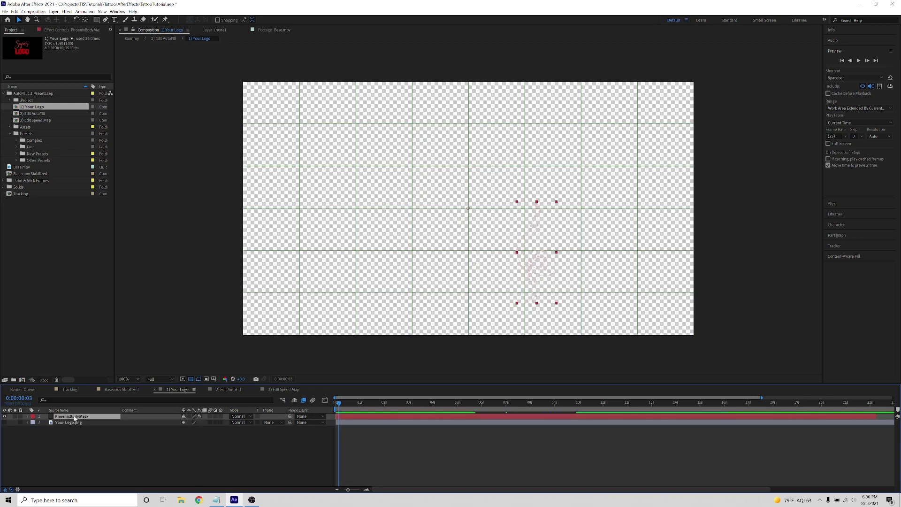
pyautogui.click(28, 417)
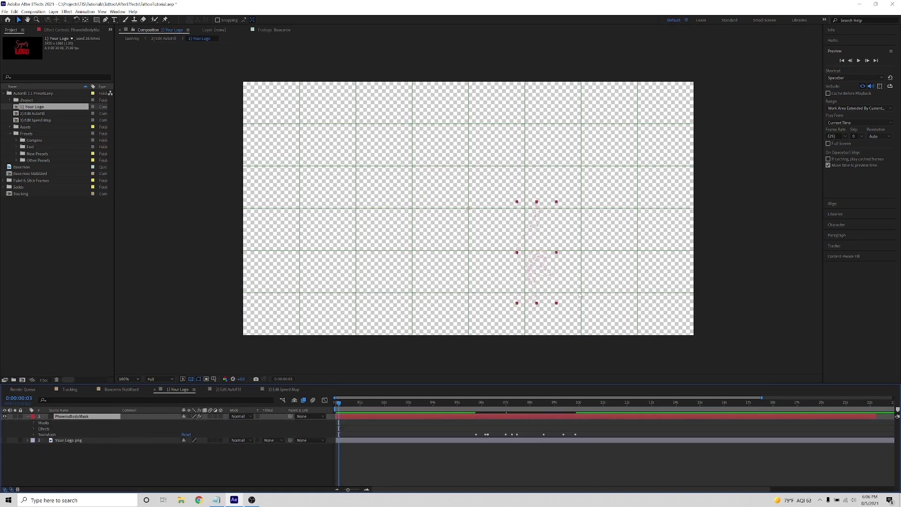
pyautogui.press('.')
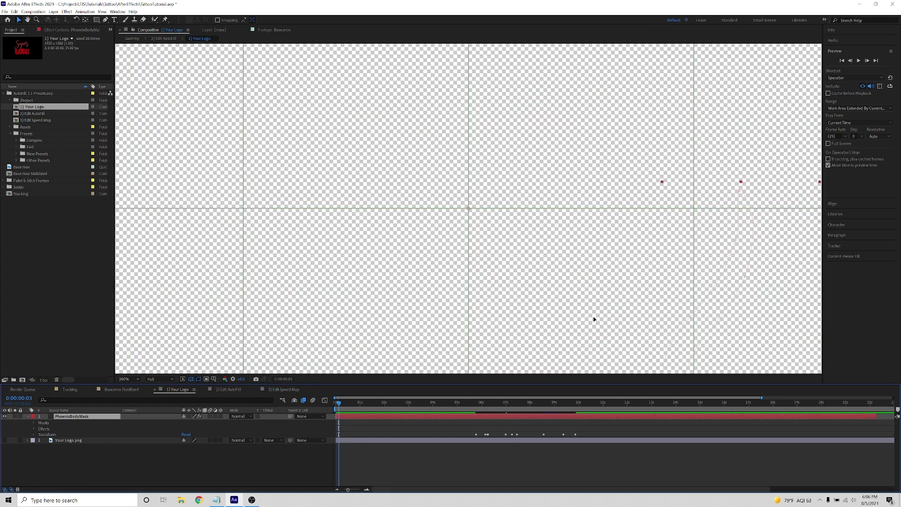
pyautogui.press(',')
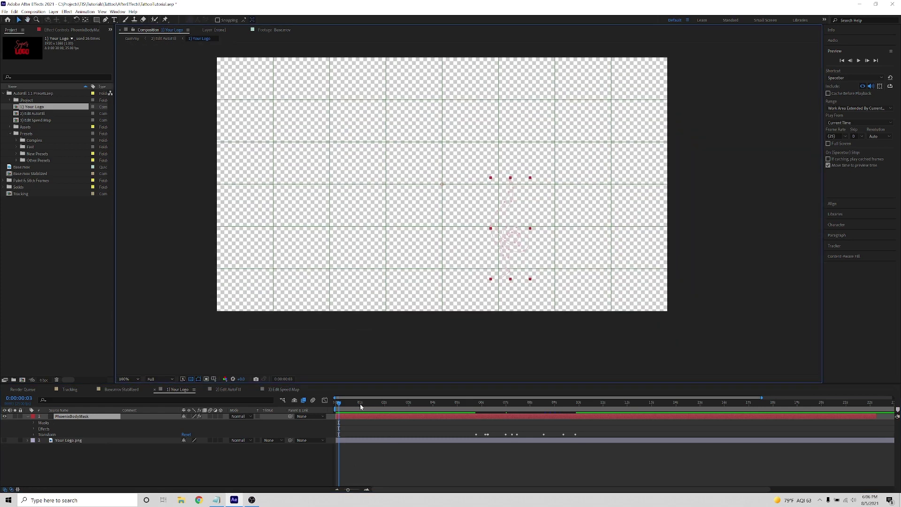
pyautogui.moveTo(361, 406); pyautogui.dragTo(484, 407)
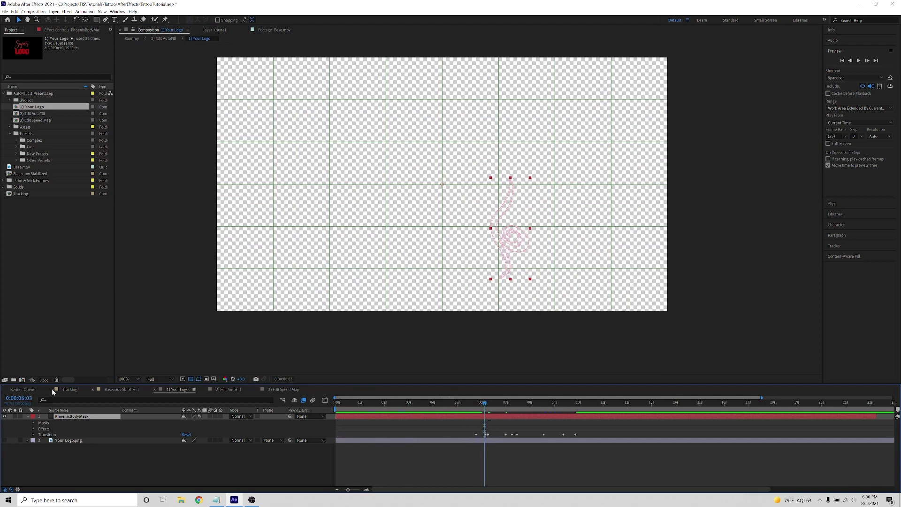
pyautogui.click(33, 428)
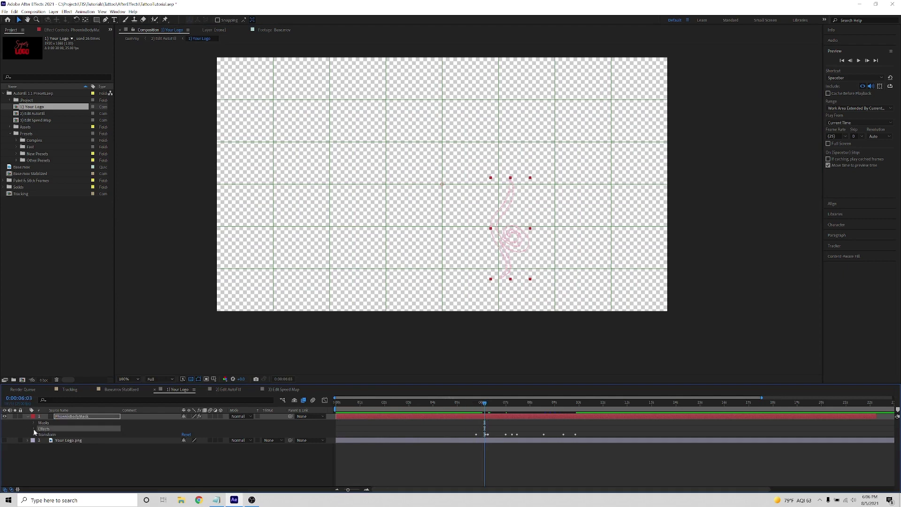
pyautogui.click(45, 435)
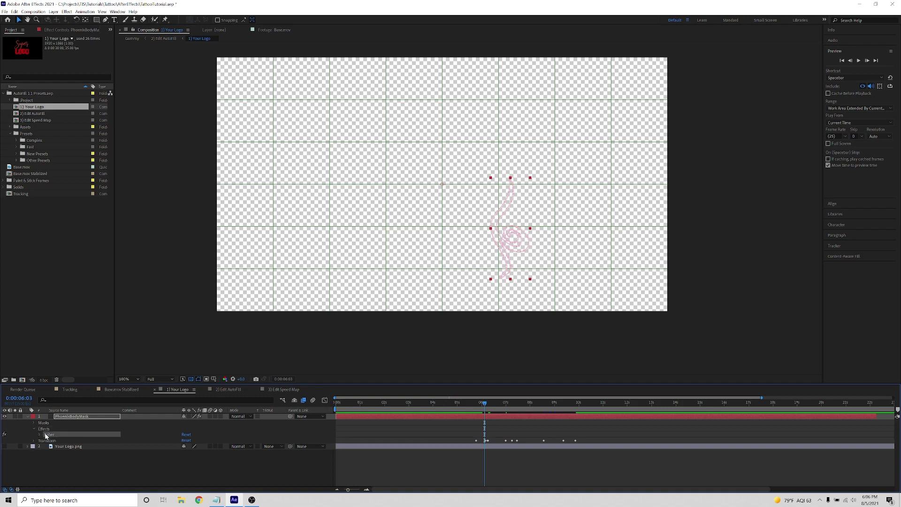
pyautogui.press('Delete')
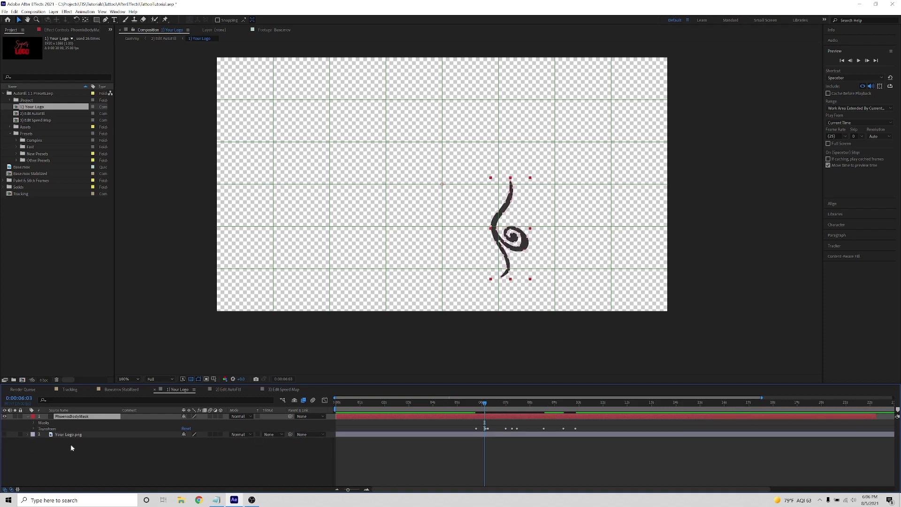
# Remove all opacity keyframes from the PhoenixBodyMask layer, set its opacity to 100%, and return to the first frame.
pyautogui.click(34, 428)
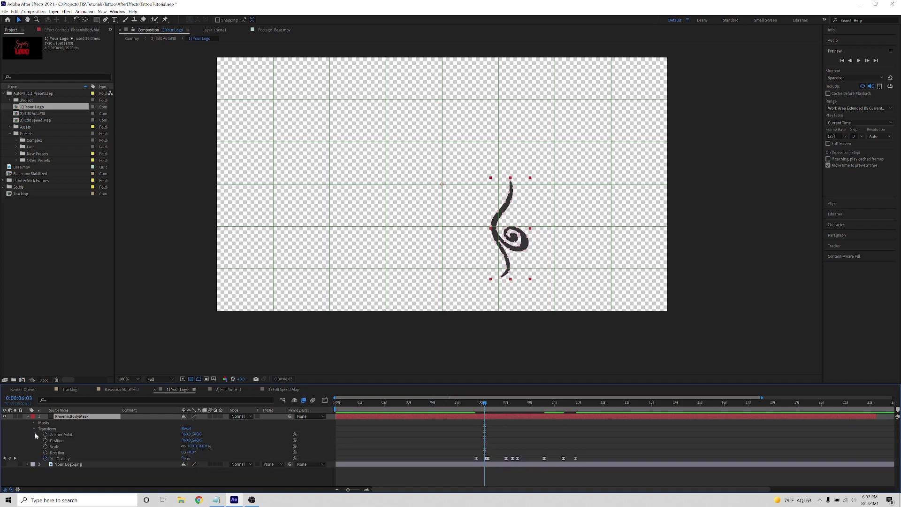
pyautogui.click(45, 459)
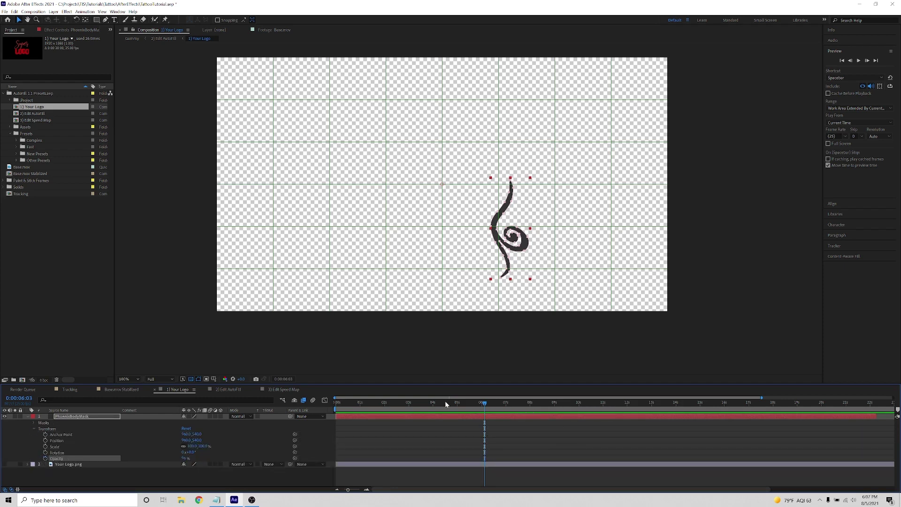
pyautogui.moveTo(185, 462); pyautogui.dragTo(192, 461)
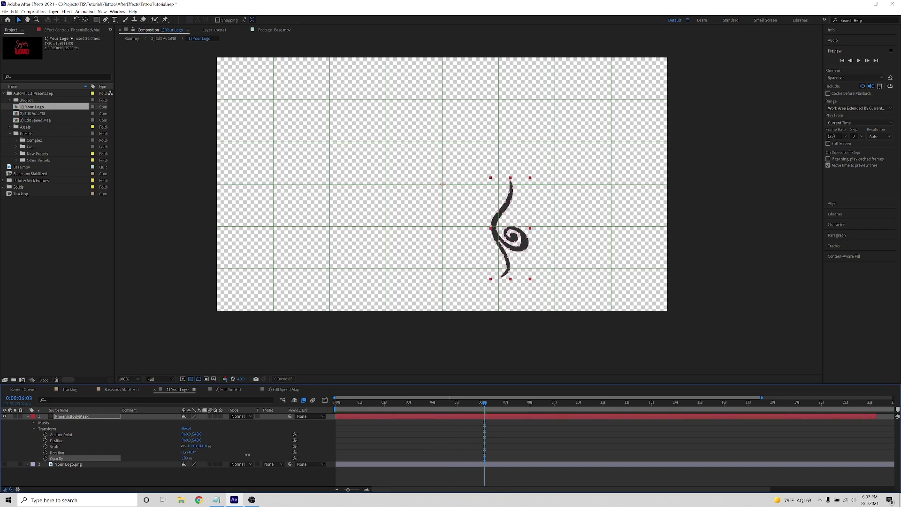
pyautogui.press('Home')
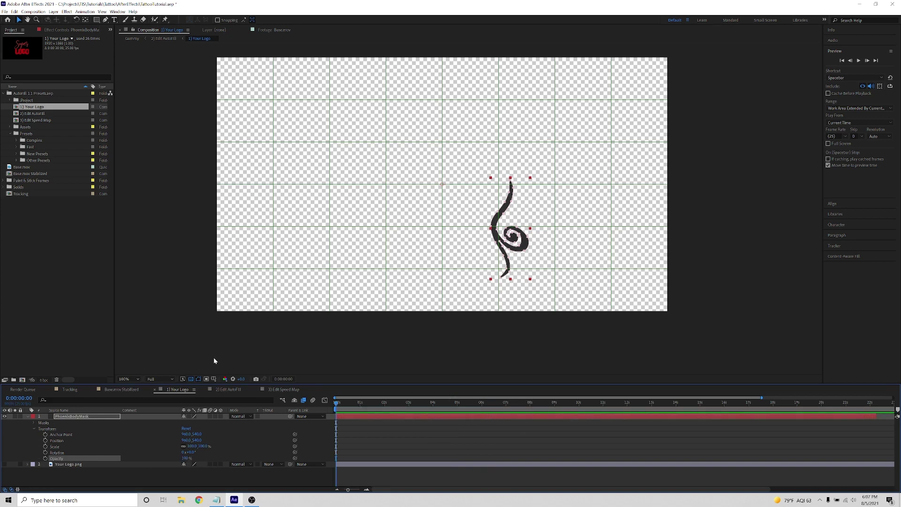
# Enable Preview Input in the AutoFill effect on the 1) Your Logo layer of the 2) Edit AutoFill composition.
pyautogui.click(231, 390)
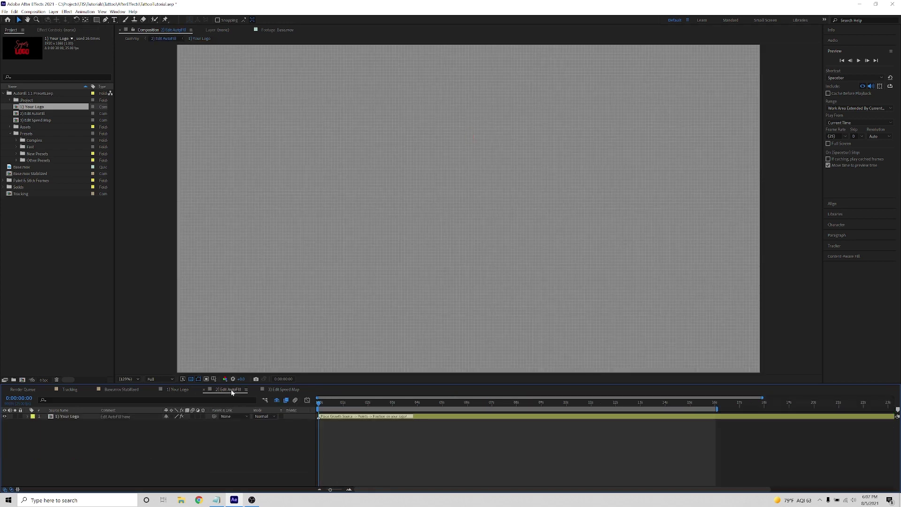
pyautogui.moveTo(508, 288); pyautogui.dragTo(497, 280)
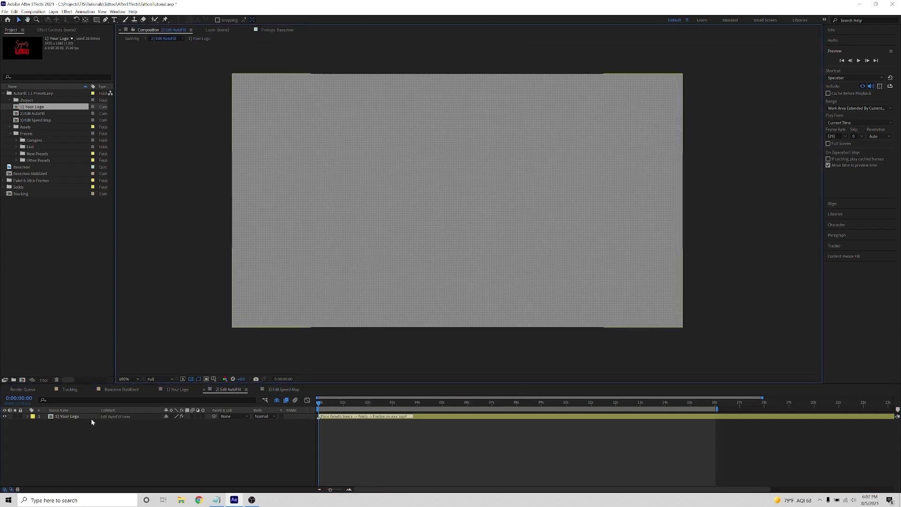
pyautogui.click(75, 417)
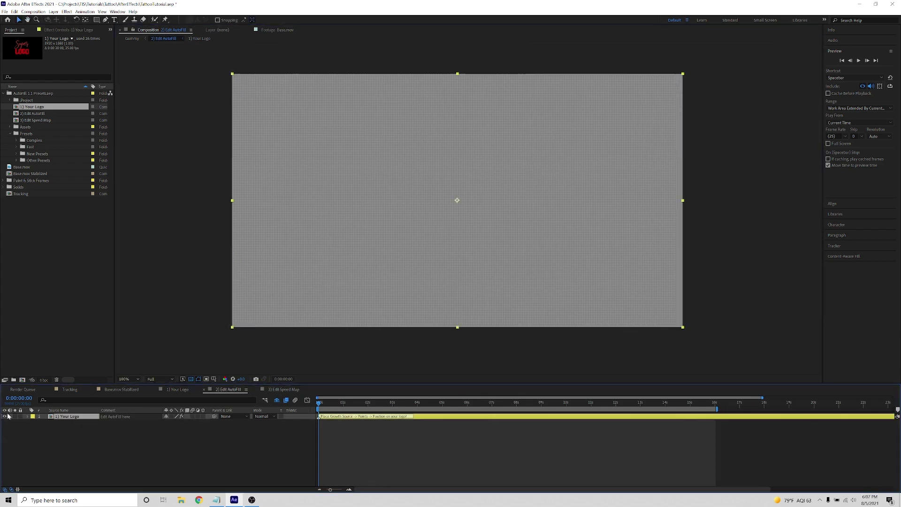
pyautogui.click(73, 31)
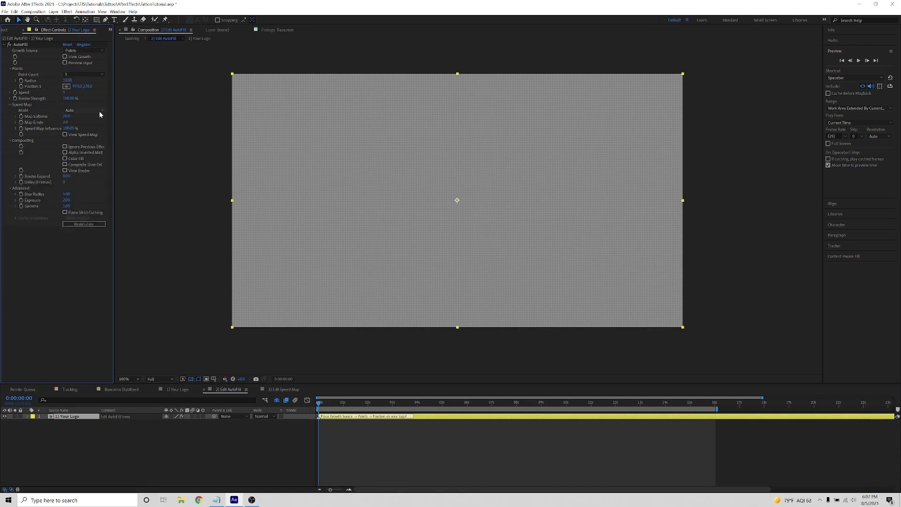
pyautogui.click(65, 62)
pyautogui.scroll(1, 611, 277)
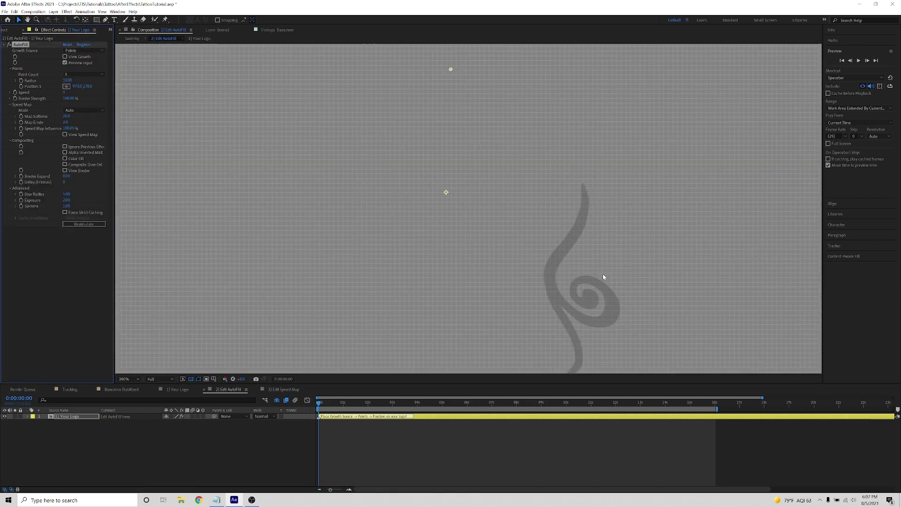
pyautogui.scroll(-1, 555, 246)
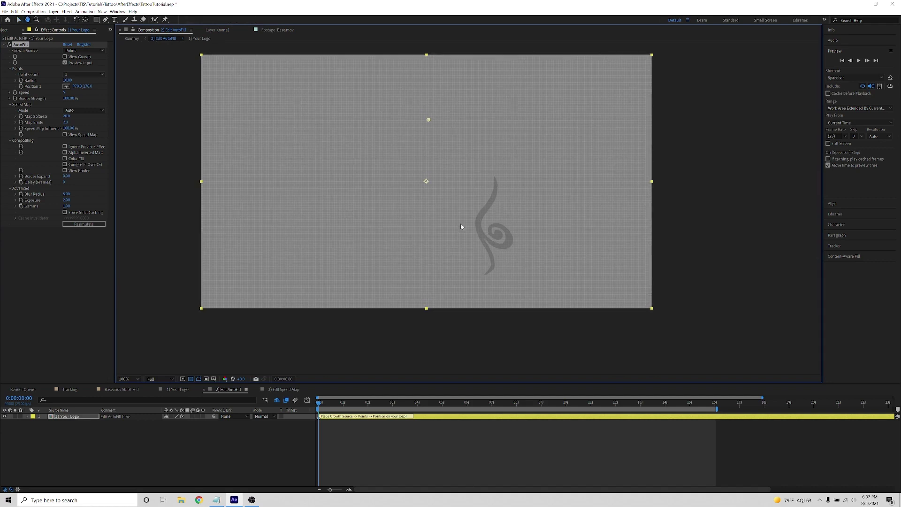
# Place the AutoFill effect's Position 1 point on the outer bend of the tattoo shape and preview the growth.
pyautogui.click(67, 87)
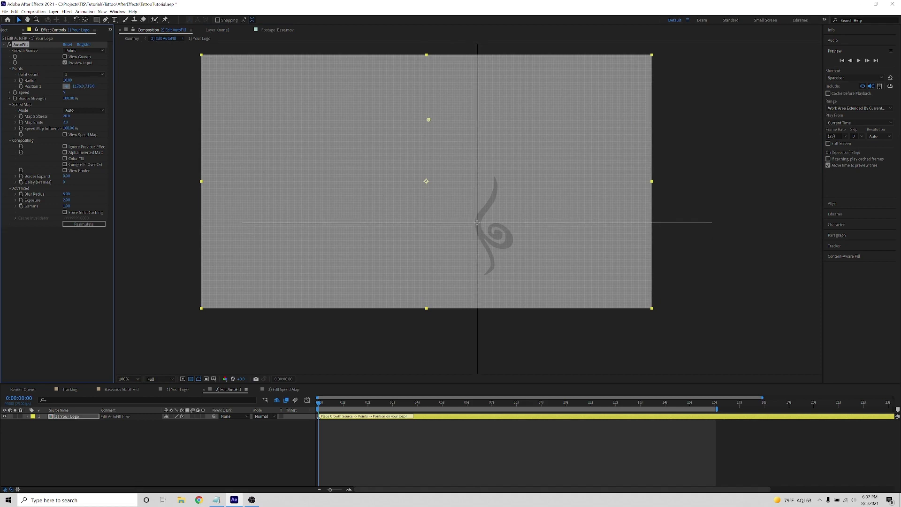
pyautogui.click(477, 223)
pyautogui.press('.')
pyautogui.scroll(3, 486, 252)
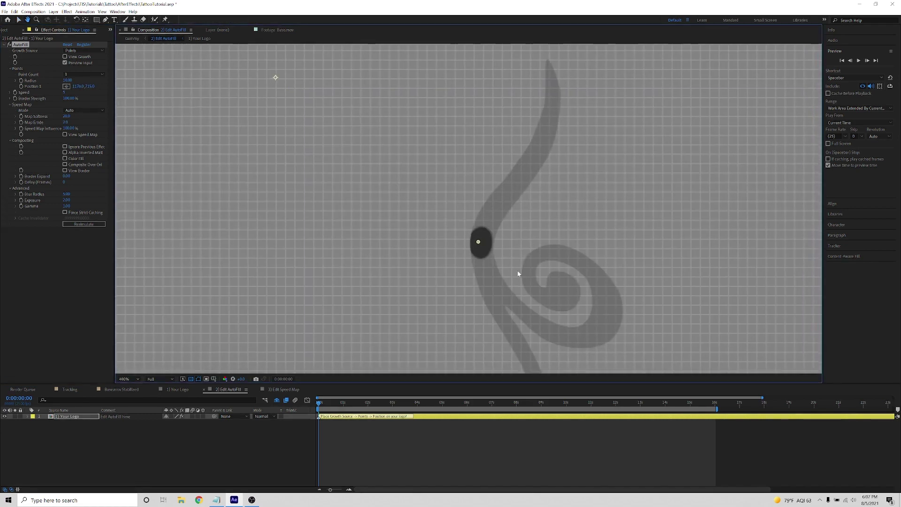
pyautogui.moveTo(317, 403); pyautogui.dragTo(358, 404)
pyautogui.press('Home')
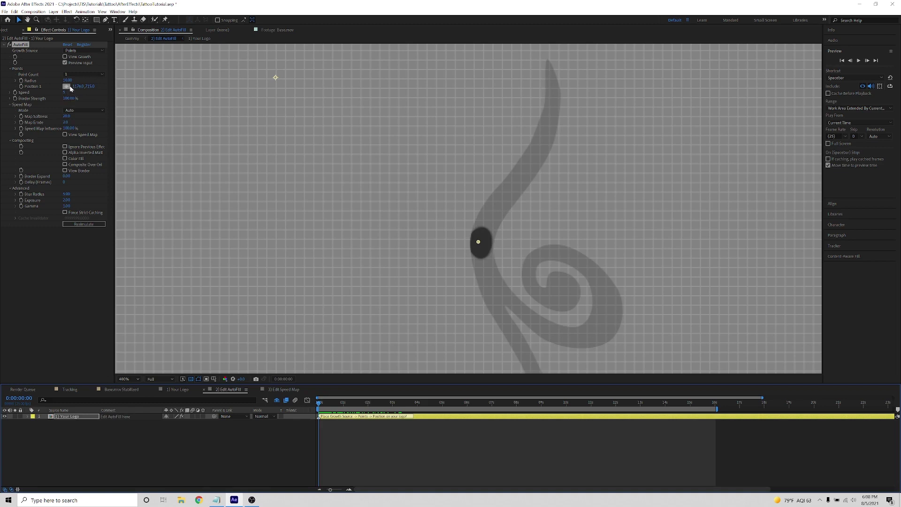
# Set the AutoFill point's Radius to 2 and preview the growth spreading through the tattoo.
pyautogui.write('5')
pyautogui.press('Return')
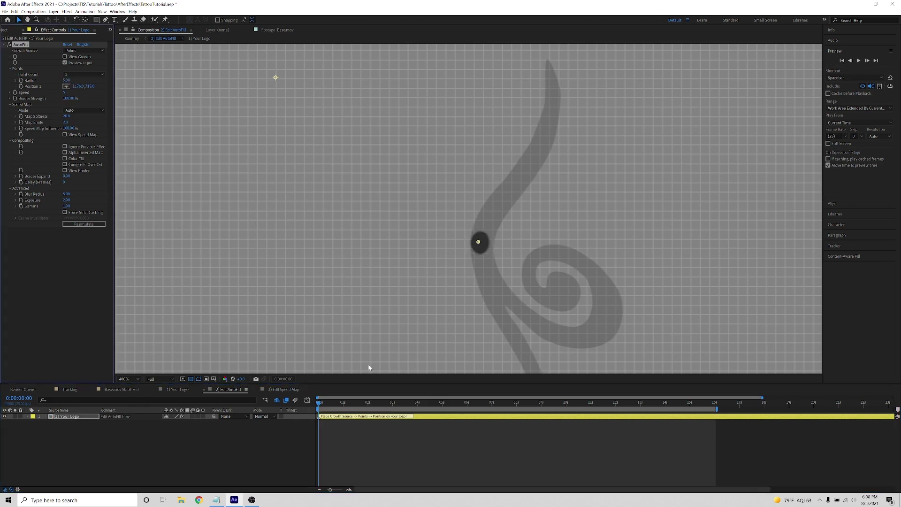
pyautogui.click(66, 80)
pyautogui.write('2')
pyautogui.press('Return')
pyautogui.press('space')
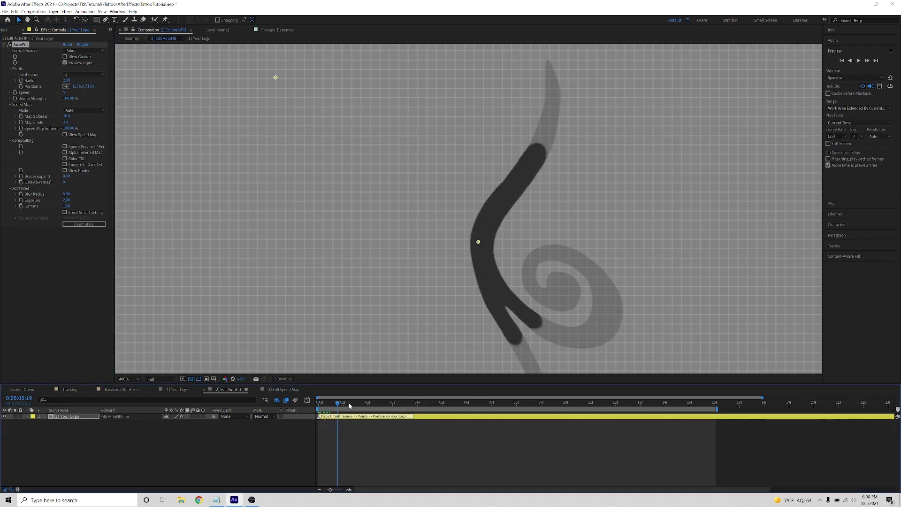
pyautogui.moveTo(394, 403); pyautogui.dragTo(329, 403)
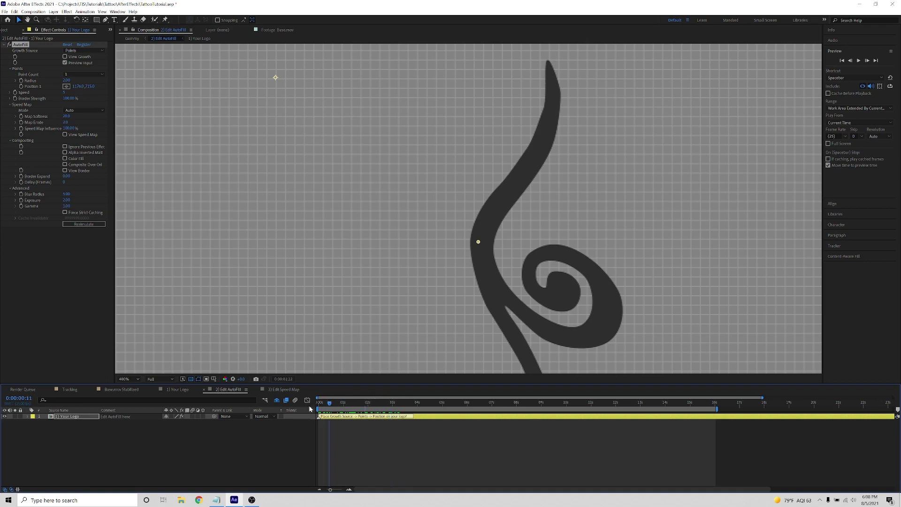
pyautogui.press('space')
pyautogui.press('space')
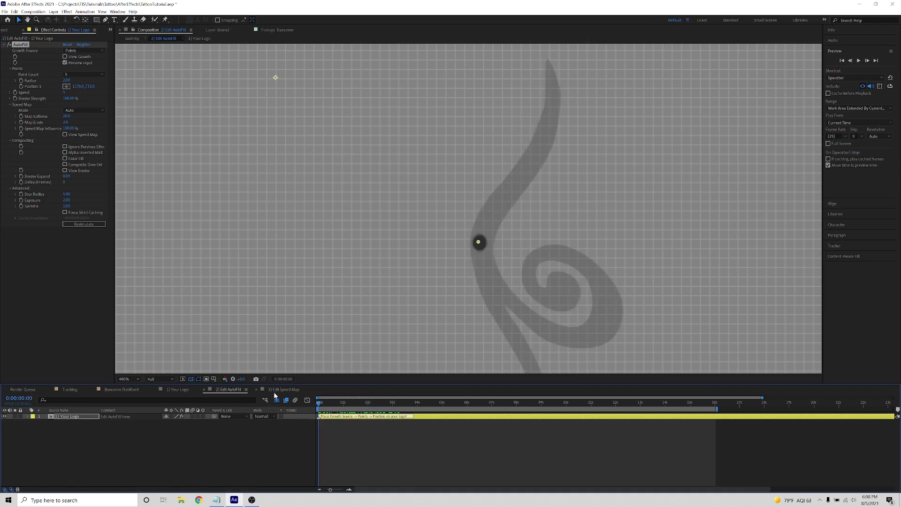
# Inspect the tattoo in the 3) Edit Speed Map composition and compare it with the growth in 2) Edit AutoFill.
pyautogui.click(275, 392)
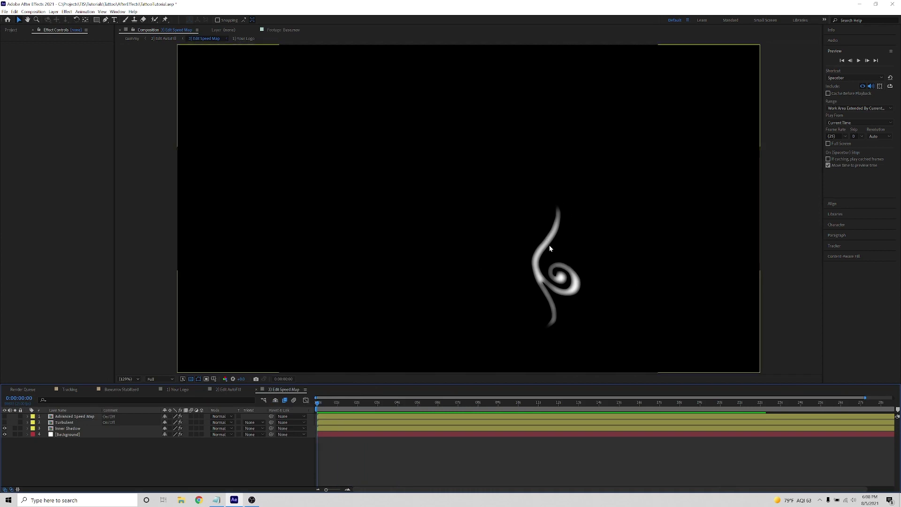
pyautogui.click(224, 390)
pyautogui.moveTo(319, 403); pyautogui.dragTo(357, 415)
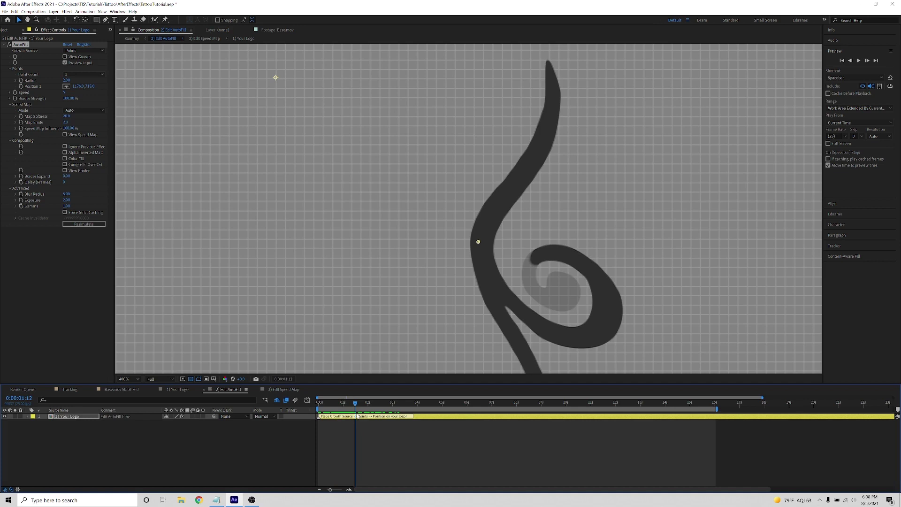
# Open the Gradient composition from the AutoFill project's Tools folder and review its animation from the first frame.
pyautogui.hotkey('ctrl', '0')
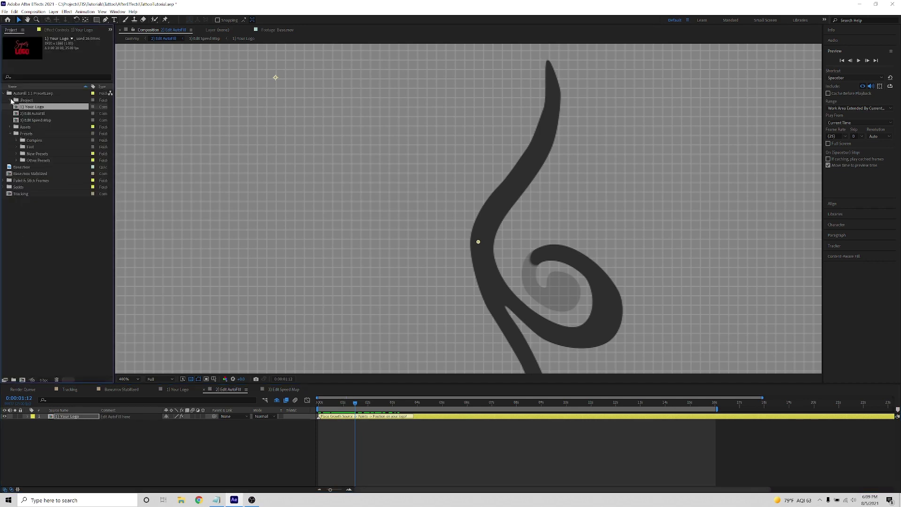
pyautogui.click(11, 101)
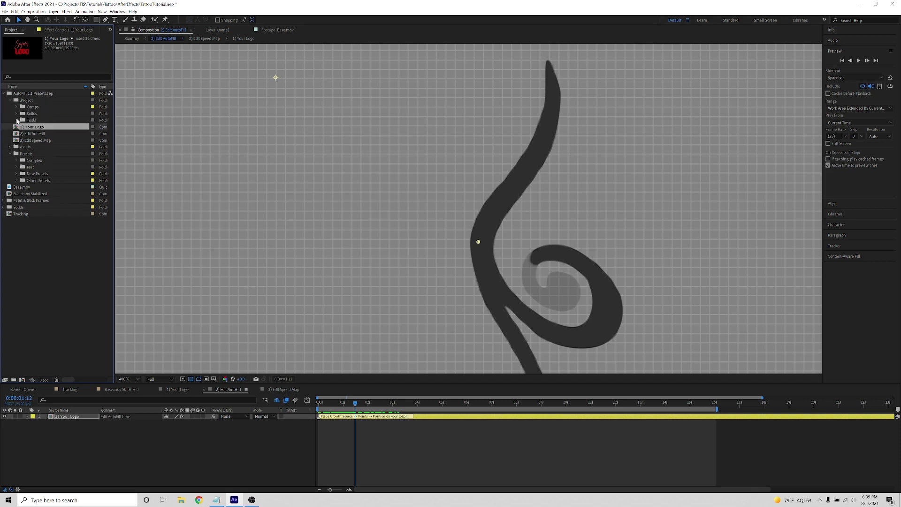
pyautogui.click(17, 120)
pyautogui.doubleClick(43, 134)
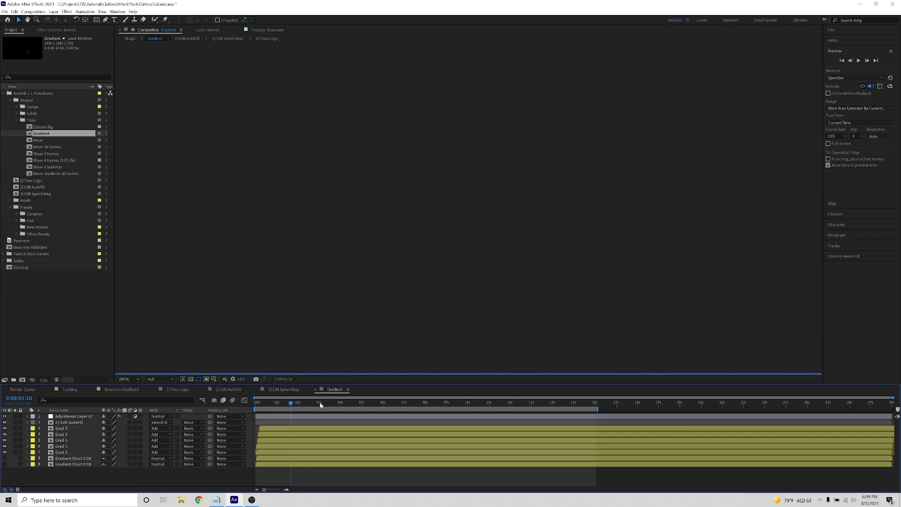
pyautogui.moveTo(290, 406); pyautogui.dragTo(309, 413)
pyautogui.moveTo(297, 414); pyautogui.dragTo(251, 409)
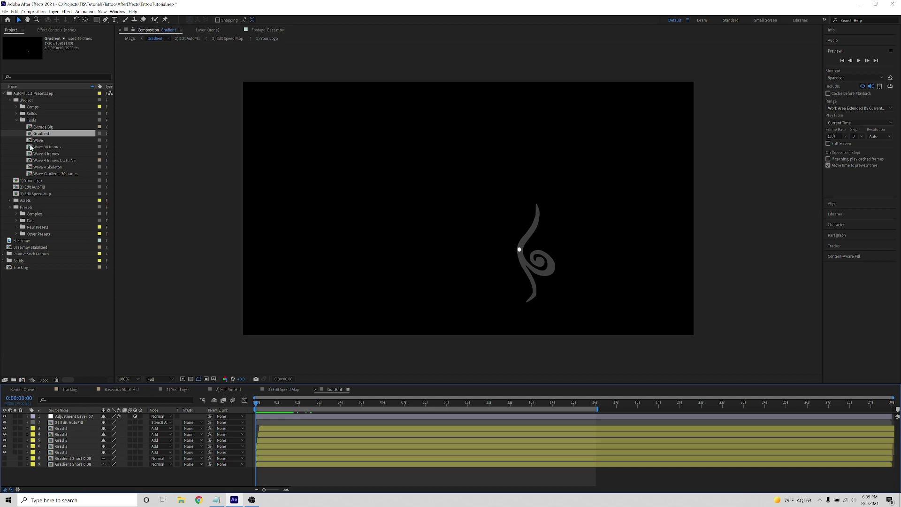
# Add the Gradient composition below PhoenixBodyMask in Base.mov Stabilized and shift the layer to start at about 6 seconds.
pyautogui.doubleClick(27, 249)
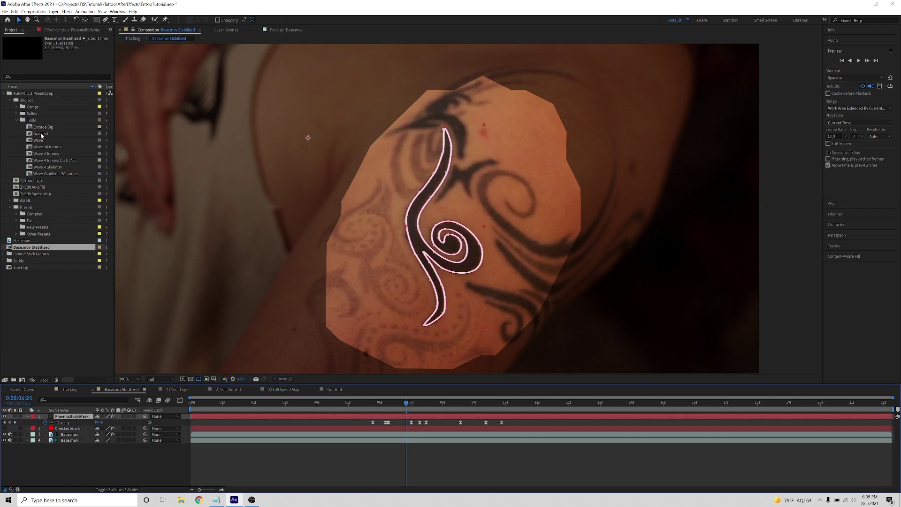
pyautogui.moveTo(41, 134); pyautogui.dragTo(71, 424)
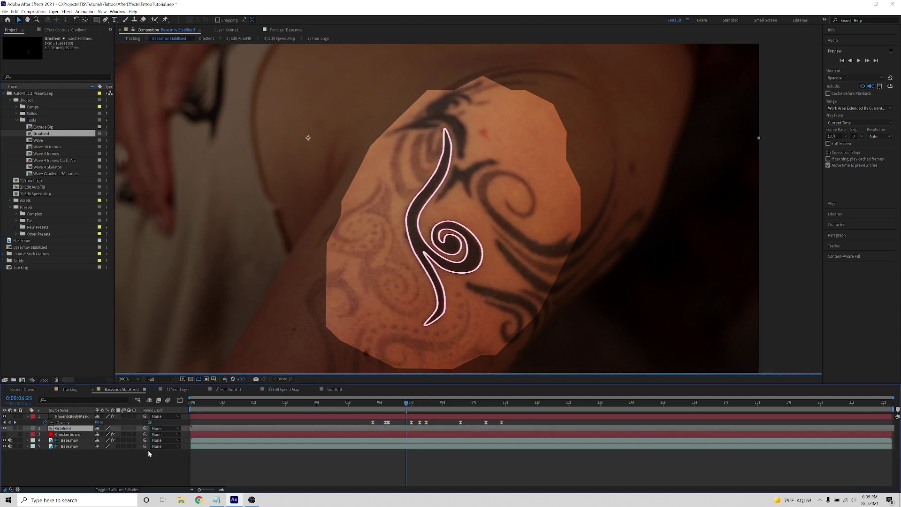
pyautogui.press('Home')
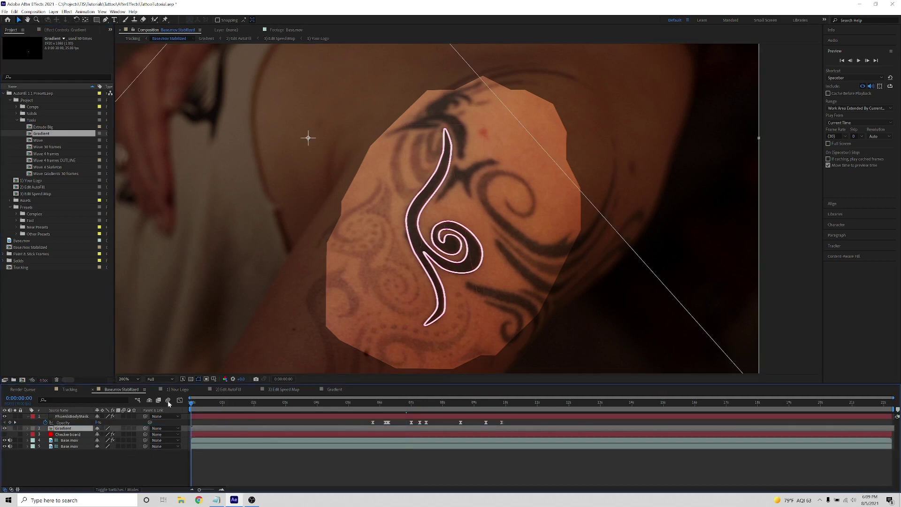
pyautogui.moveTo(196, 401); pyautogui.dragTo(224, 403)
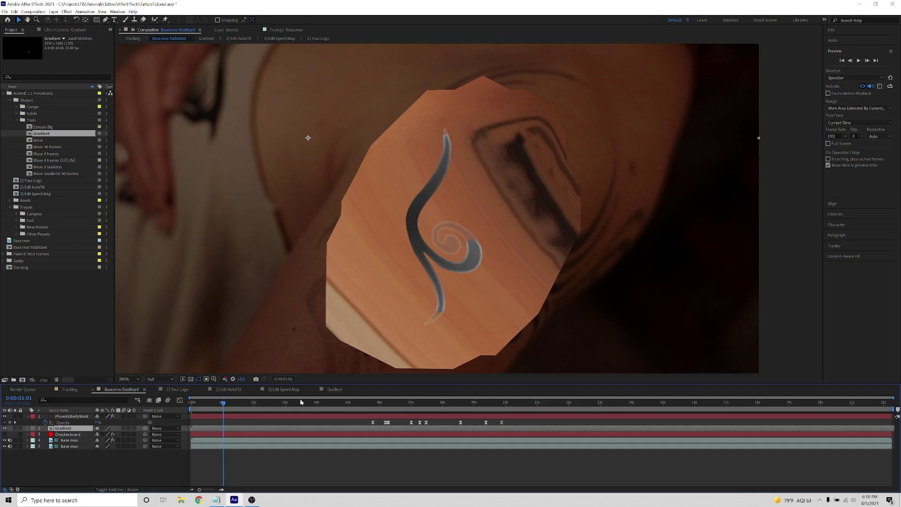
pyautogui.moveTo(204, 427); pyautogui.dragTo(398, 399)
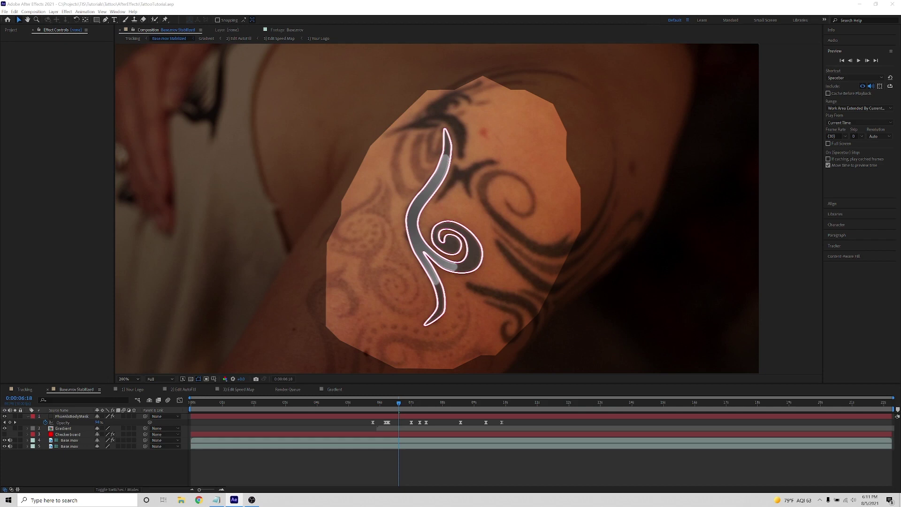
# Apply the Extract effect to the Gradient layer and raise its Black Point and Black Softness to isolate the bright leading edge.
pyautogui.click(80, 429)
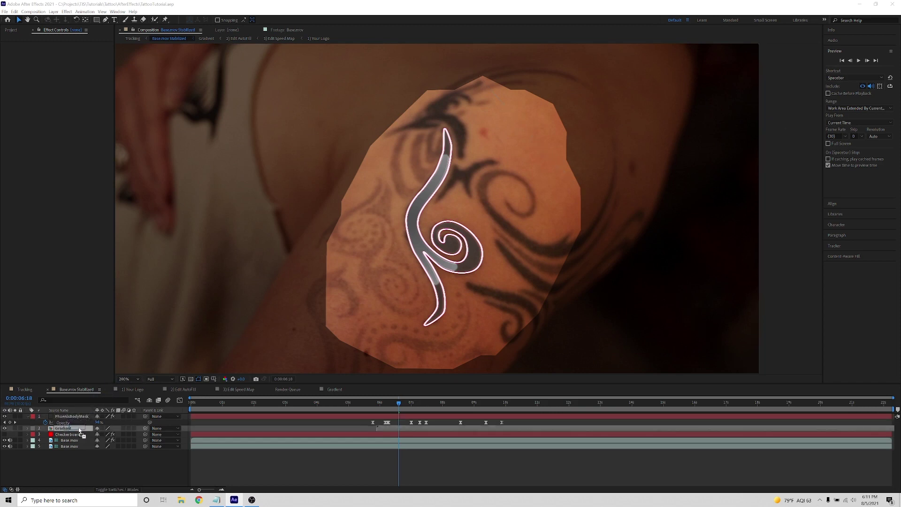
pyautogui.hotkey('ctrl', 'alt', 'shift', 'e')
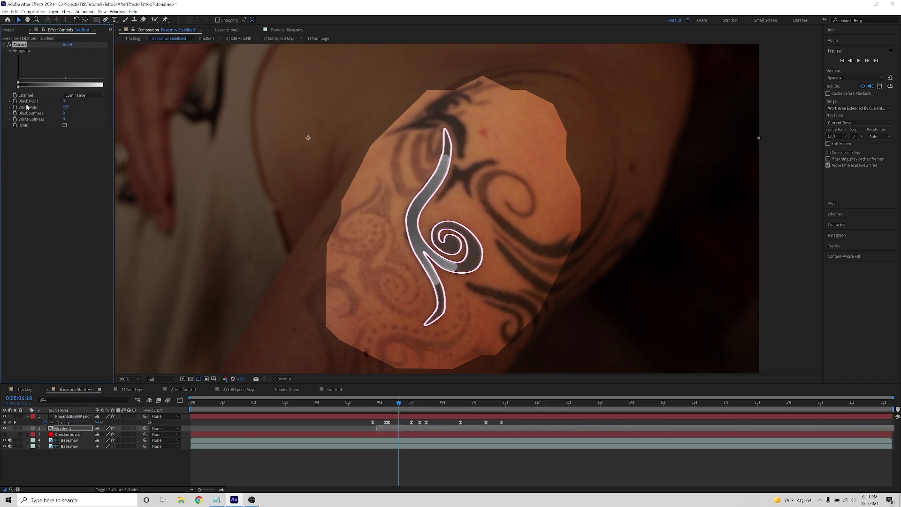
pyautogui.moveTo(65, 101); pyautogui.dragTo(86, 112)
pyautogui.click(389, 403)
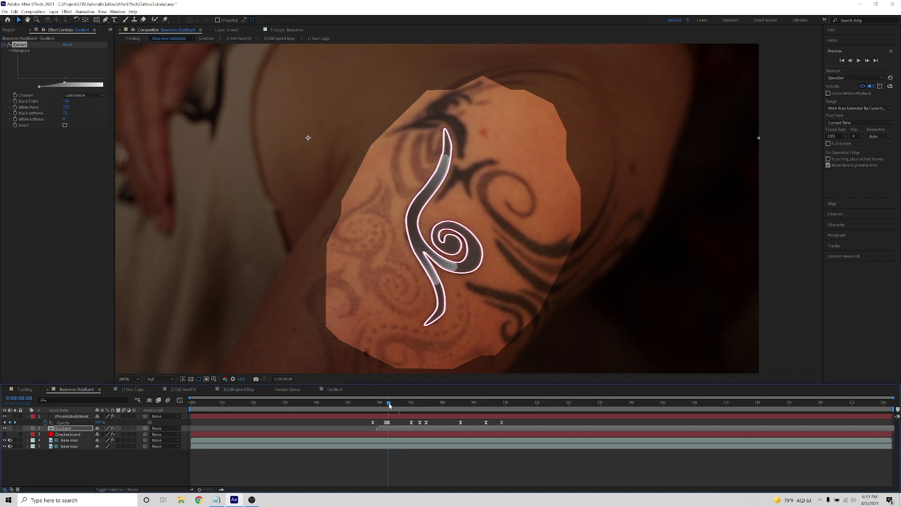
pyautogui.moveTo(390, 404); pyautogui.dragTo(394, 404)
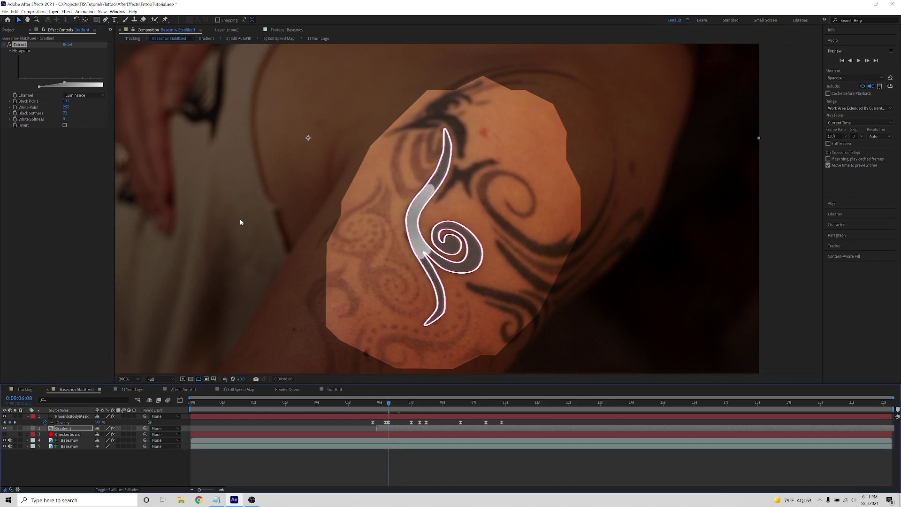
pyautogui.moveTo(65, 101)
pyautogui.mouseDown()
pyautogui.moveTo(65, 119)
pyautogui.moveTo(73, 113)
pyautogui.mouseUp()
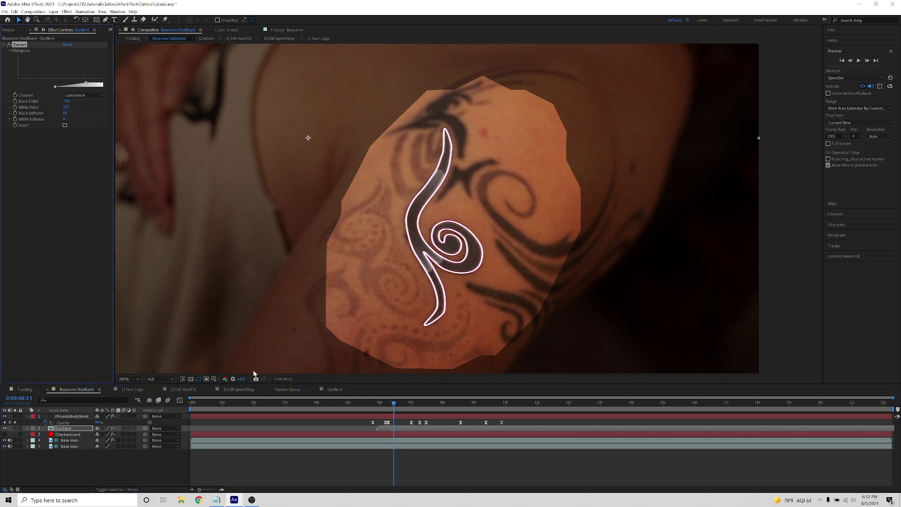
# Disable Preview Input in the AutoFill effect of 2) Edit AutoFill and check the gradient in Base.mov Stabilized up to 6:21.
pyautogui.click(184, 390)
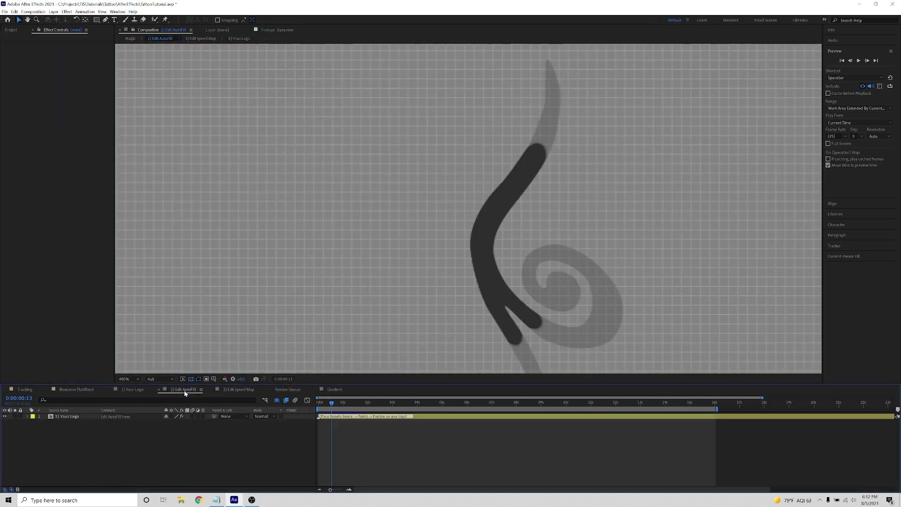
pyautogui.click(71, 416)
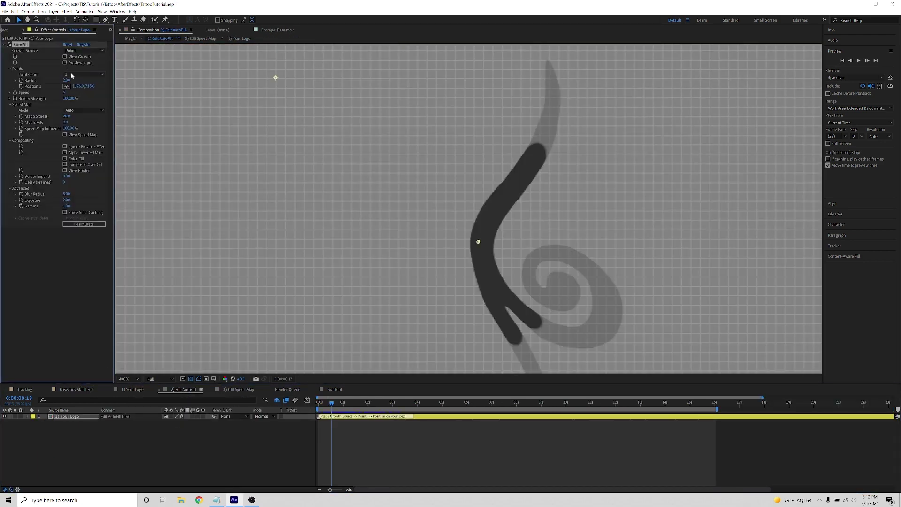
pyautogui.click(79, 391)
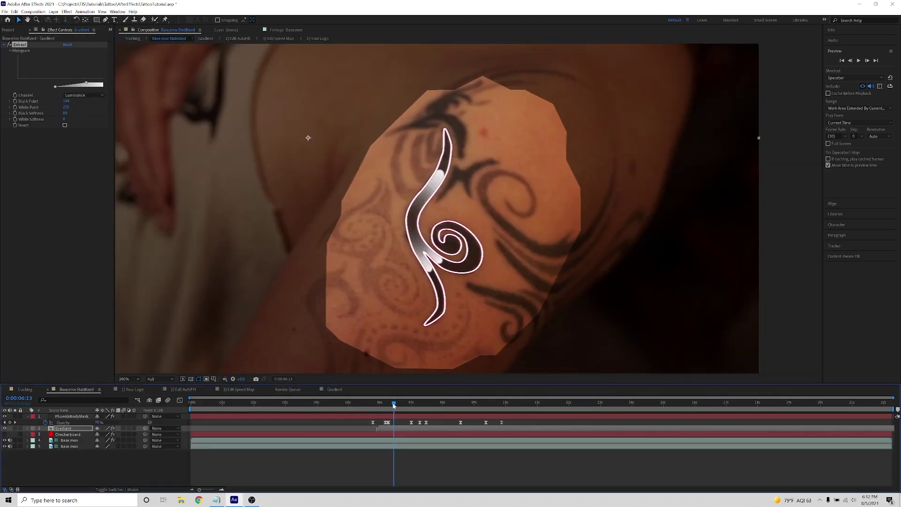
pyautogui.moveTo(393, 406); pyautogui.dragTo(402, 406)
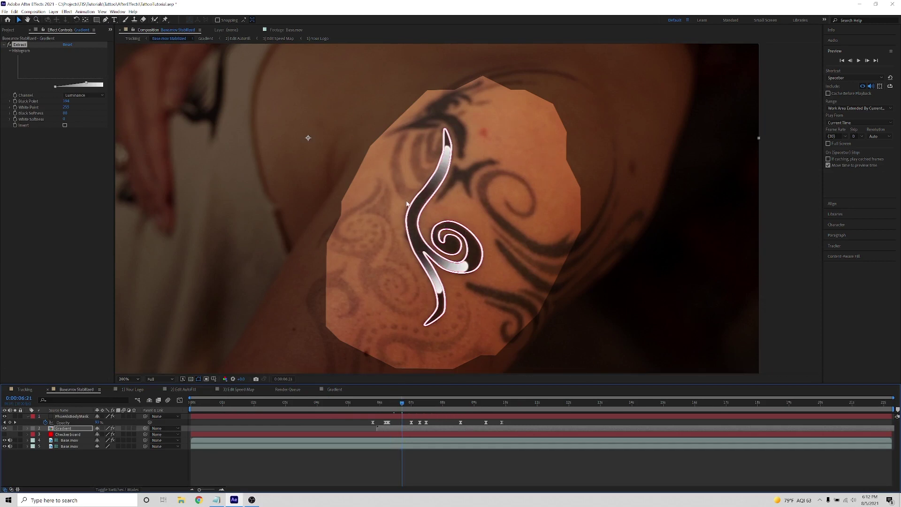
# Hide the PhoenixBodyMask layer and set the Extract effect's Black Softness to 45 on the Gradient layer.
pyautogui.click(4, 416)
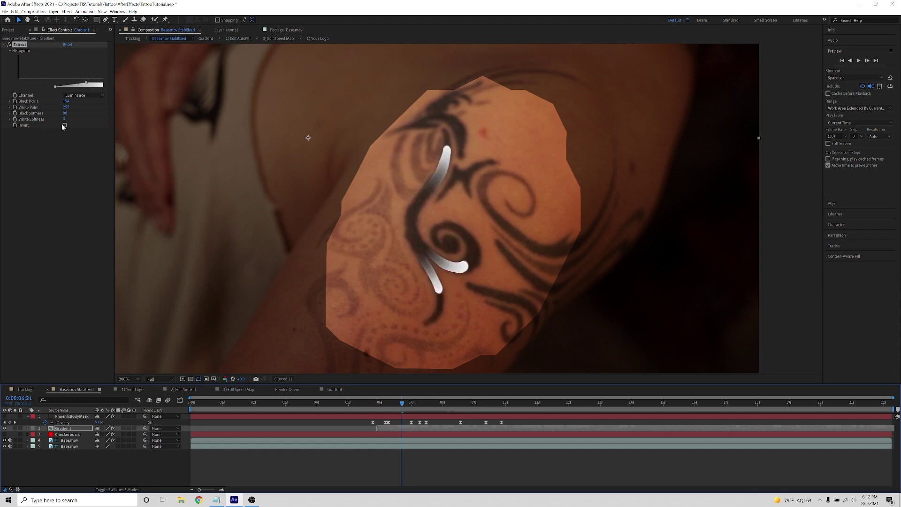
pyautogui.moveTo(64, 113); pyautogui.dragTo(59, 117)
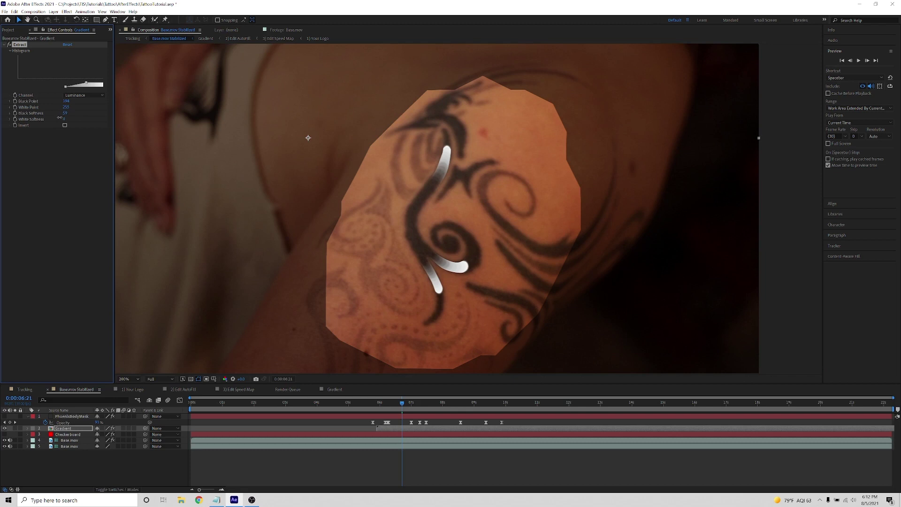
pyautogui.moveTo(57, 117); pyautogui.dragTo(54, 118)
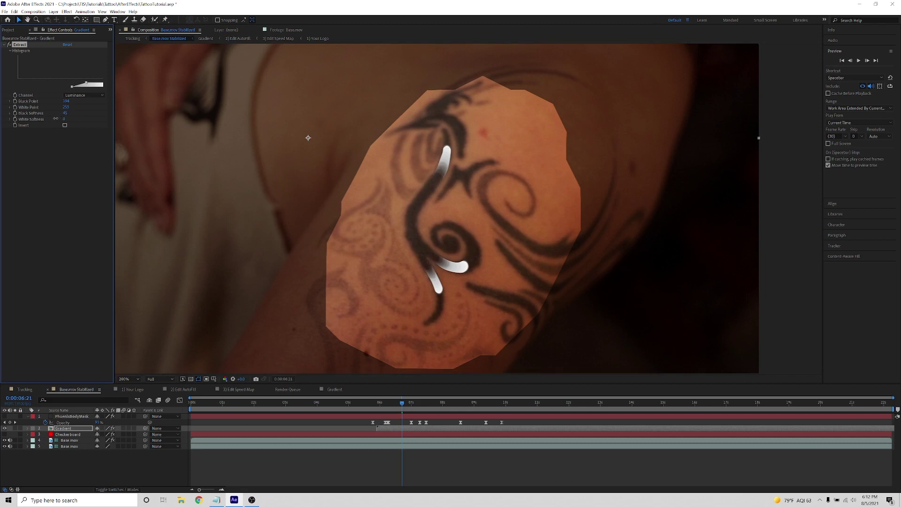
# Review the gradient streak travelling along the tattoo in Base.mov Stabilized from 5:28 to 8:16.
pyautogui.click(378, 403)
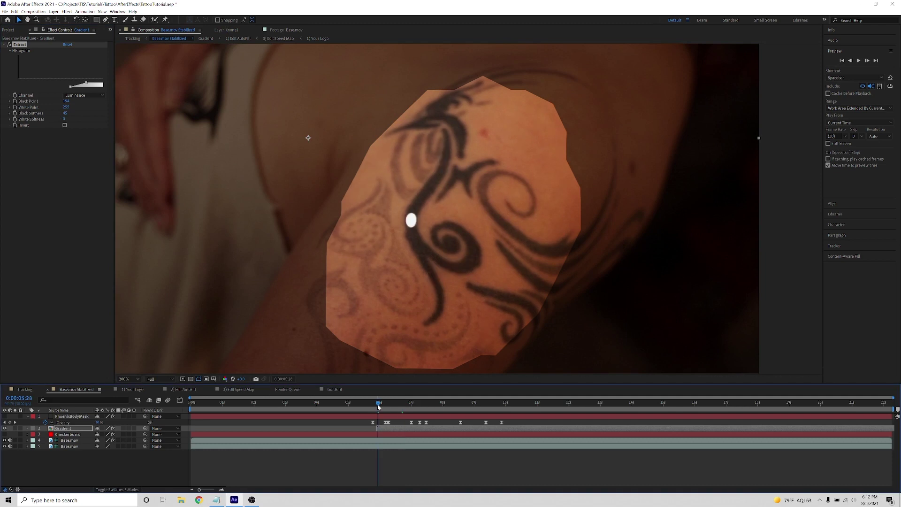
pyautogui.moveTo(378, 406); pyautogui.dragTo(422, 411)
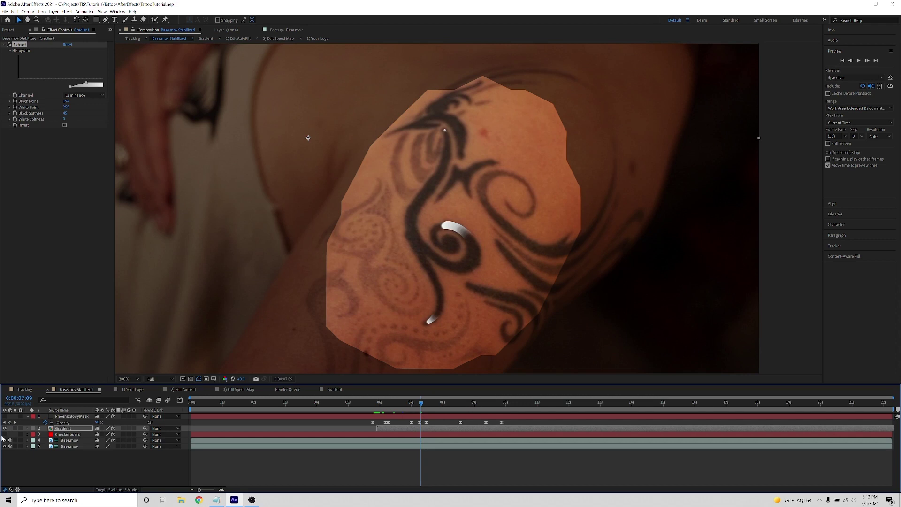
pyautogui.click(429, 404)
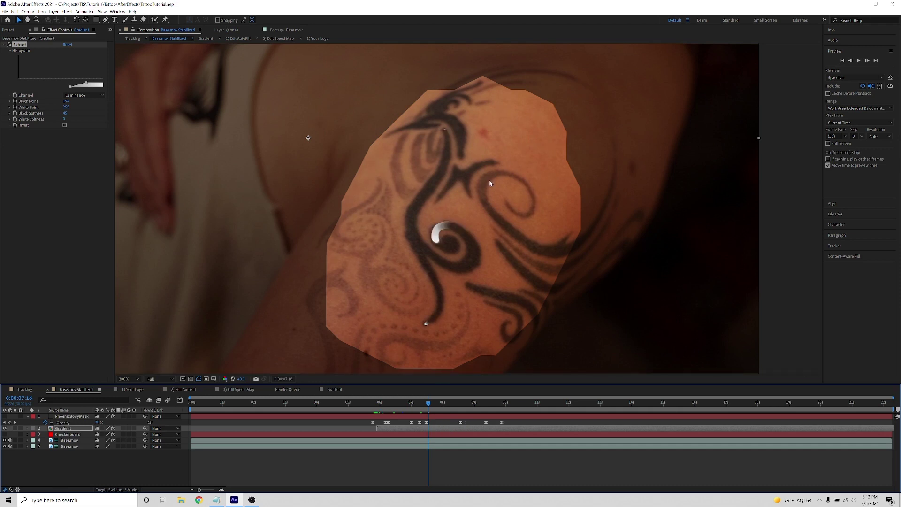
pyautogui.click(443, 405)
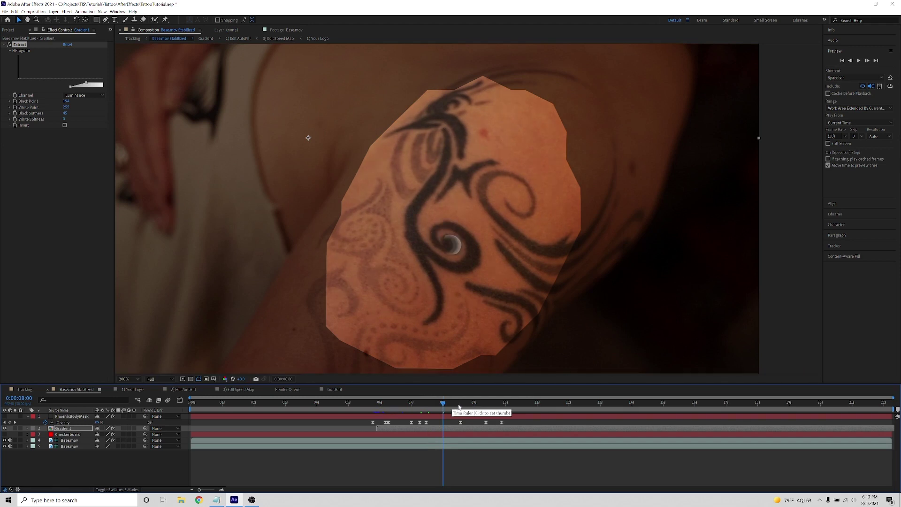
pyautogui.click(460, 405)
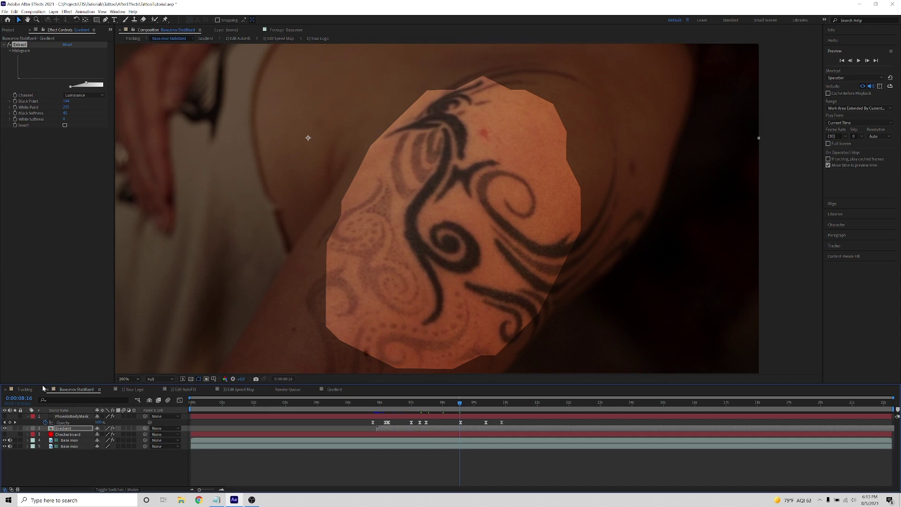
# Review the gradient streak in the Tracking composition between 7:19 and 6:08 and examine the Deep Glow settings on the upper Base.mov layer.
pyautogui.click(27, 391)
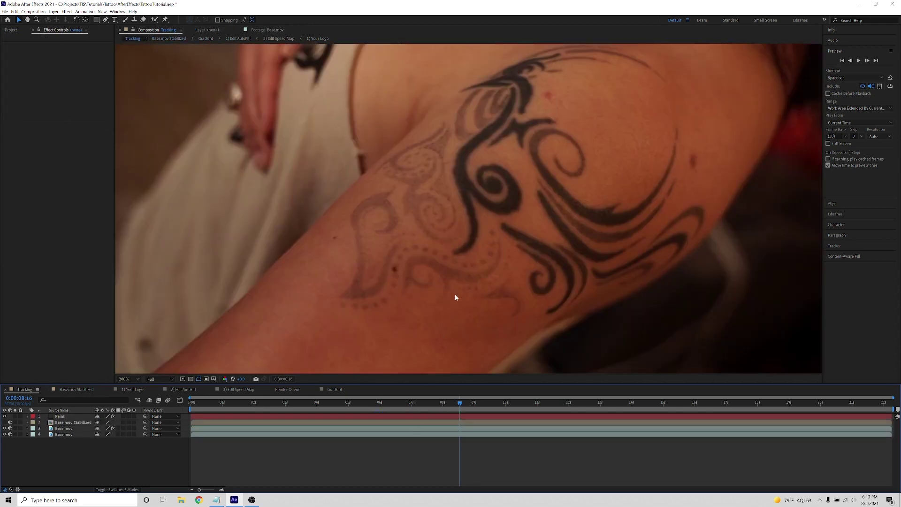
pyautogui.scroll(-1, 455, 297)
pyautogui.click(431, 403)
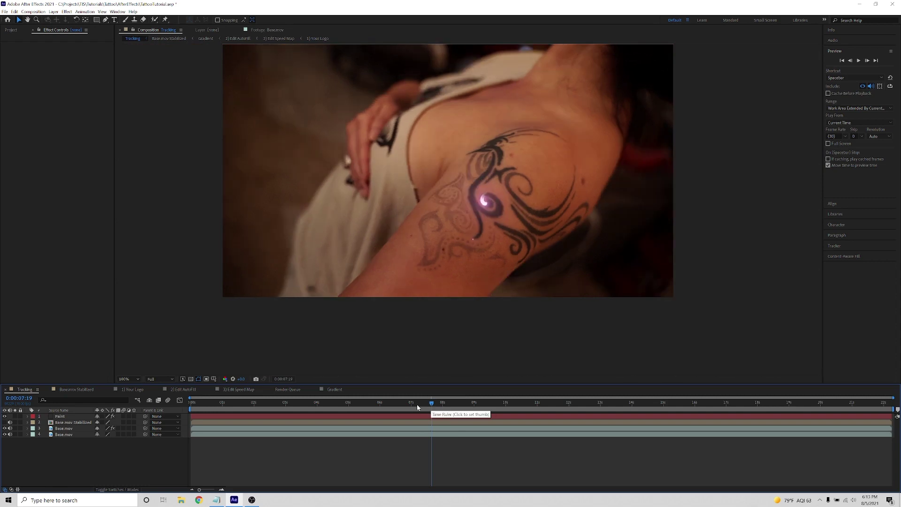
pyautogui.click(415, 404)
pyautogui.moveTo(415, 404); pyautogui.dragTo(394, 405)
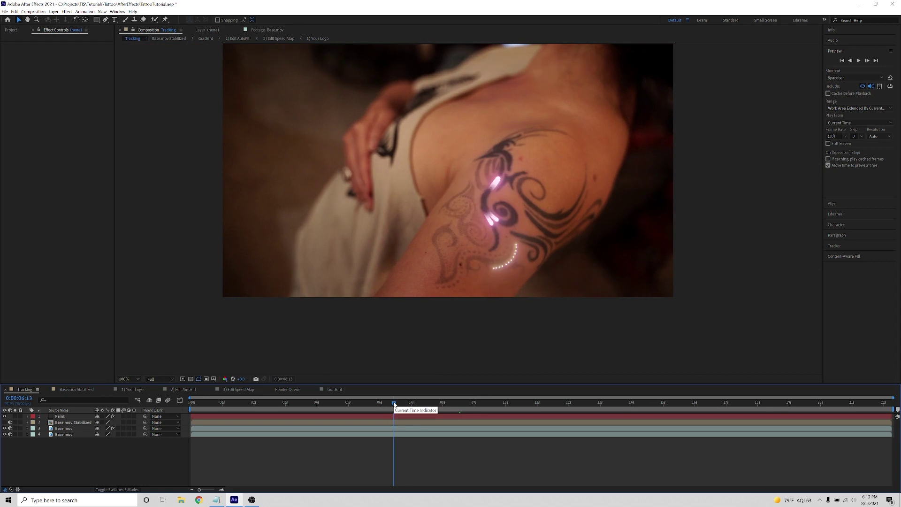
pyautogui.click(67, 423)
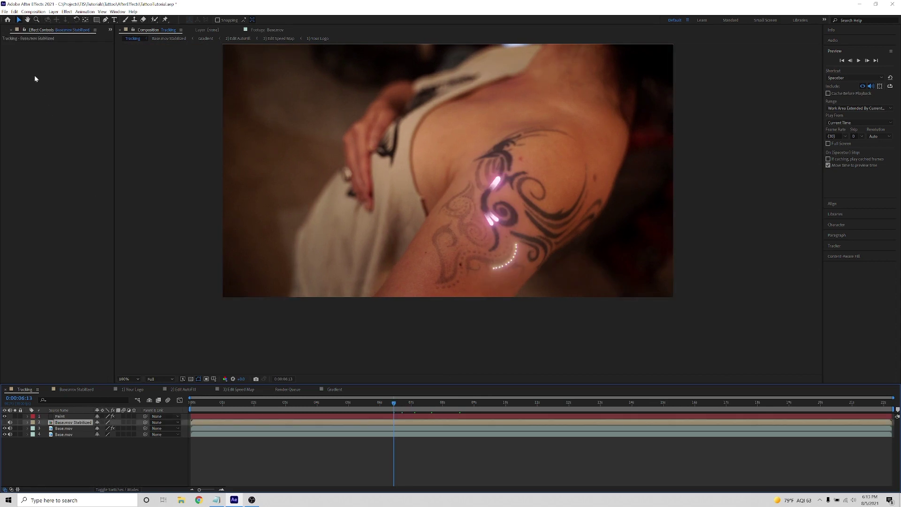
pyautogui.click(68, 428)
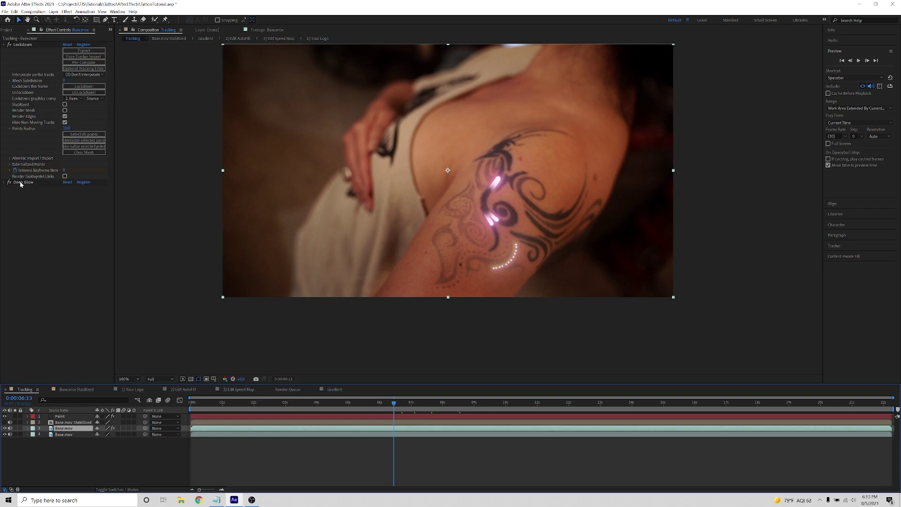
pyautogui.click(3, 183)
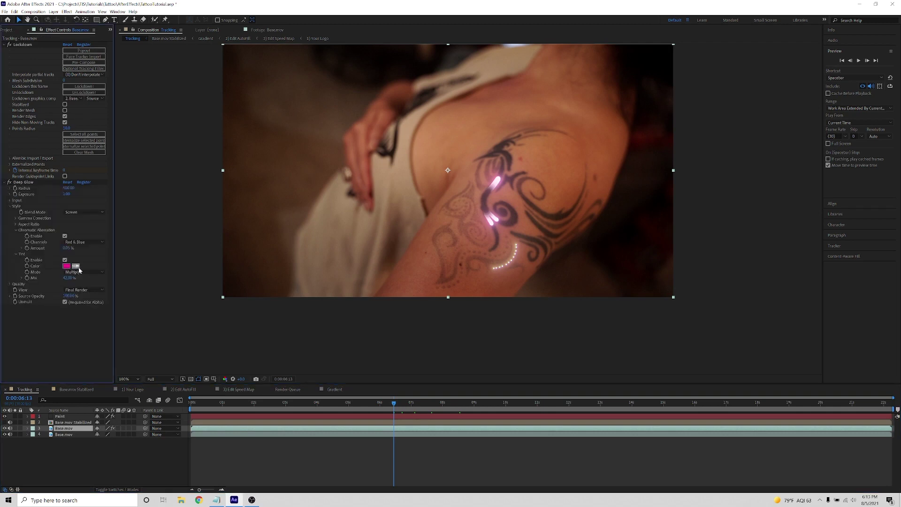
pyautogui.moveTo(397, 404); pyautogui.dragTo(392, 403)
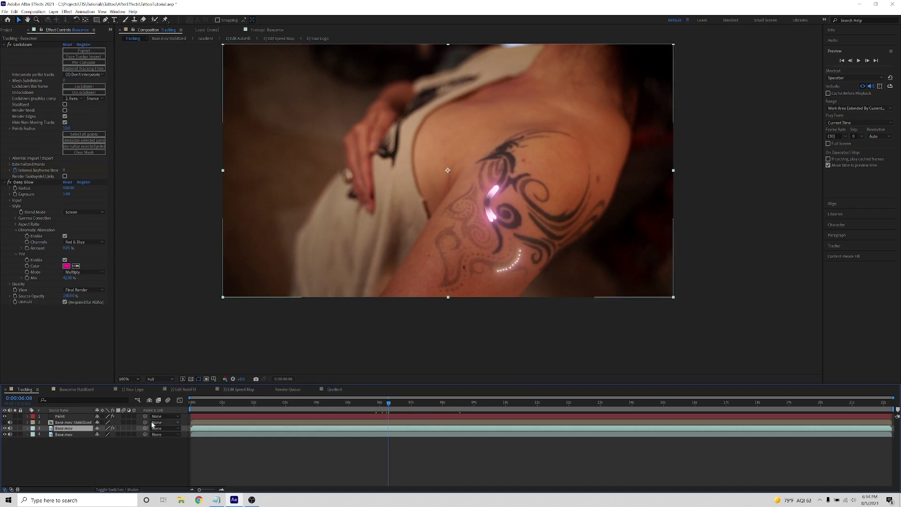
# Make the PhoenixBodyMask layer visible again in Base.mov Stabilized and return to the Tracking composition.
pyautogui.click(72, 389)
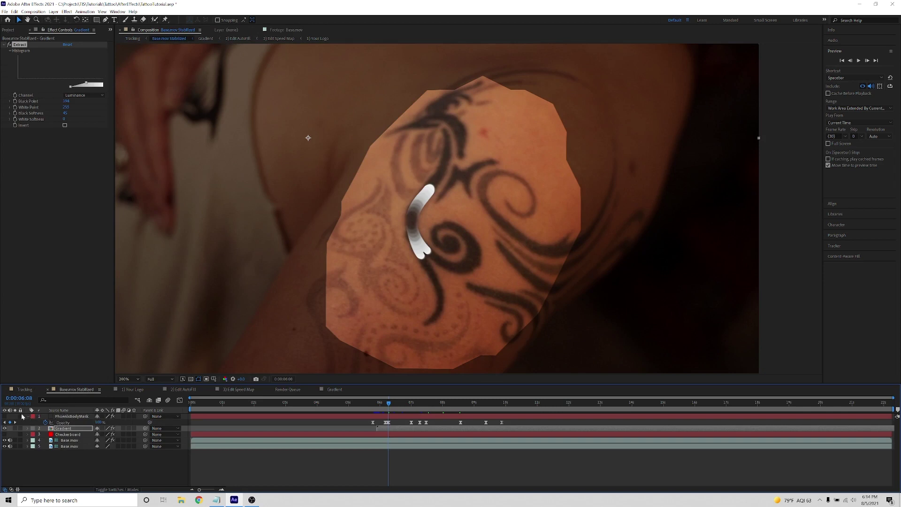
pyautogui.click(4, 417)
pyautogui.click(26, 392)
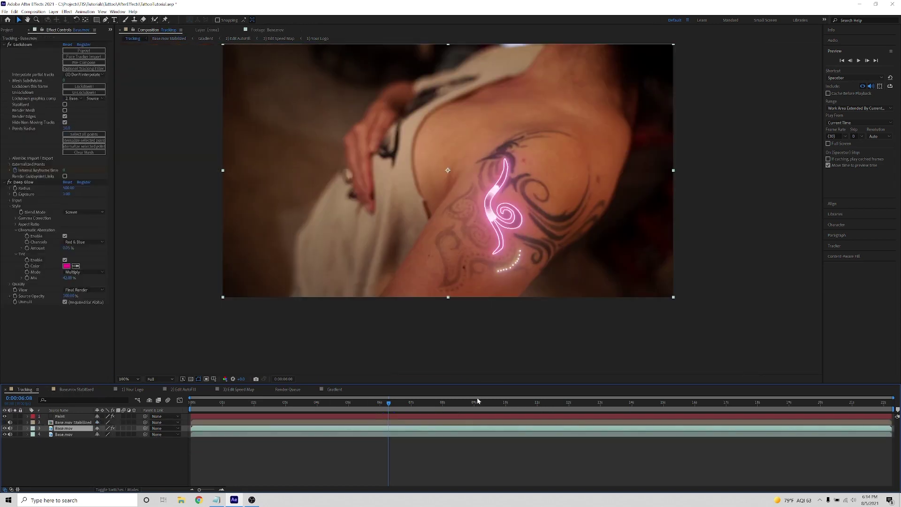
# Preview the combined tattoo outline glow and travelling streak in Tracking, playing repeatedly from about 5:12 and stopping at 8:13.
pyautogui.moveTo(405, 403); pyautogui.dragTo(362, 403)
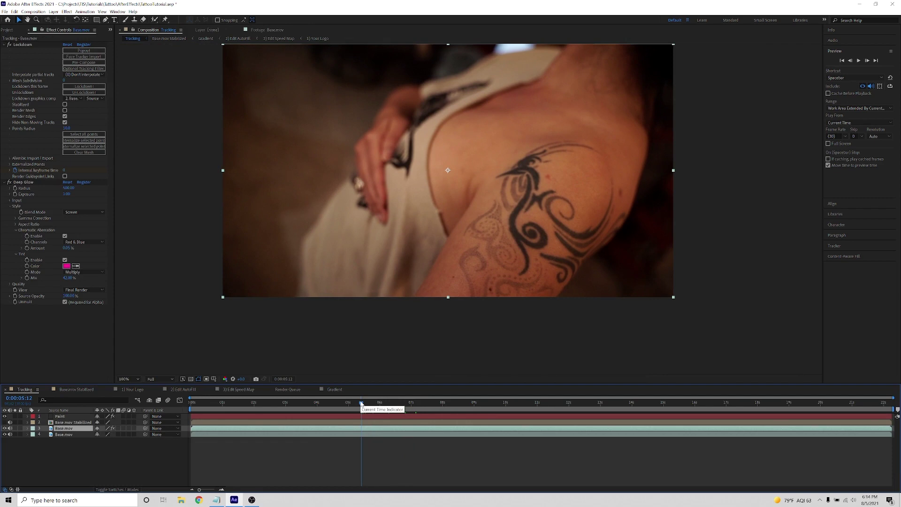
pyautogui.press('space')
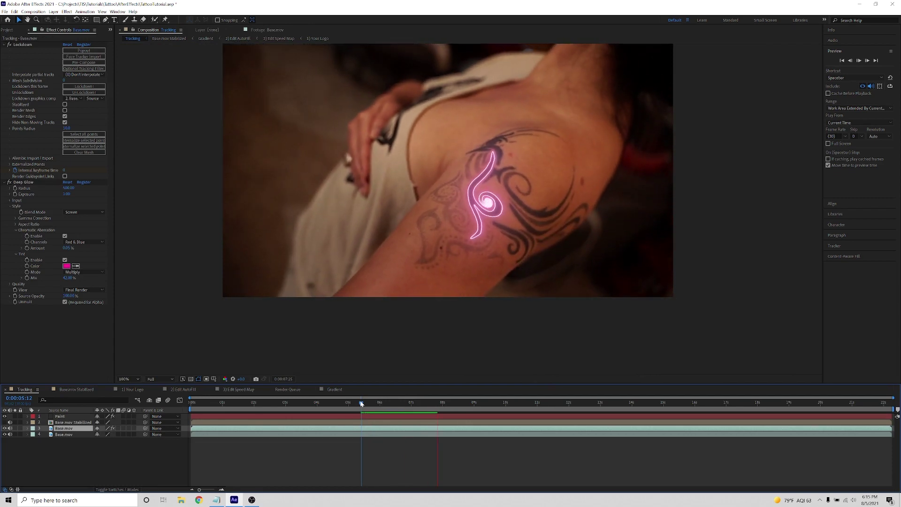
pyautogui.click(362, 404)
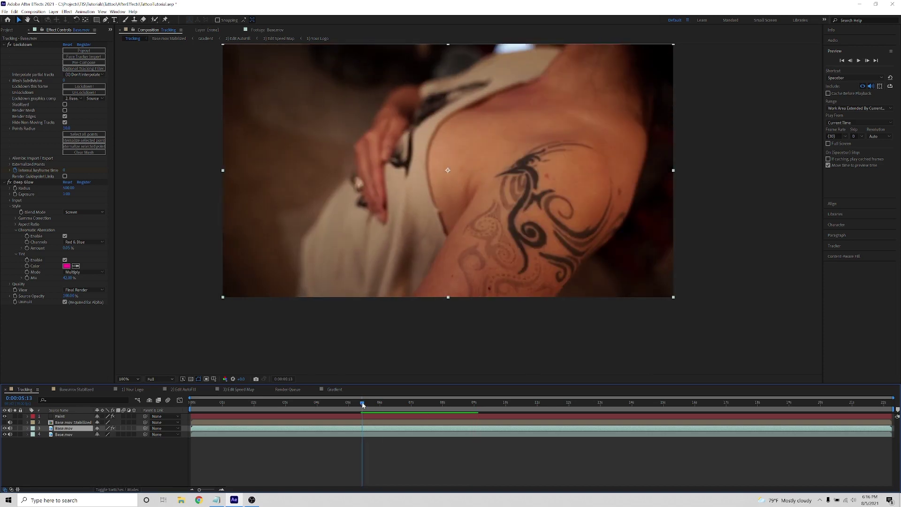
pyautogui.press('space')
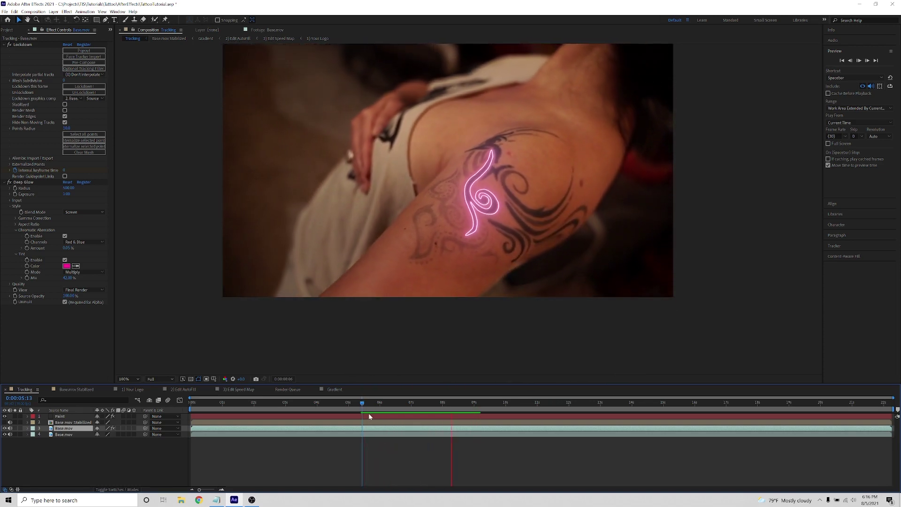
pyautogui.click(363, 402)
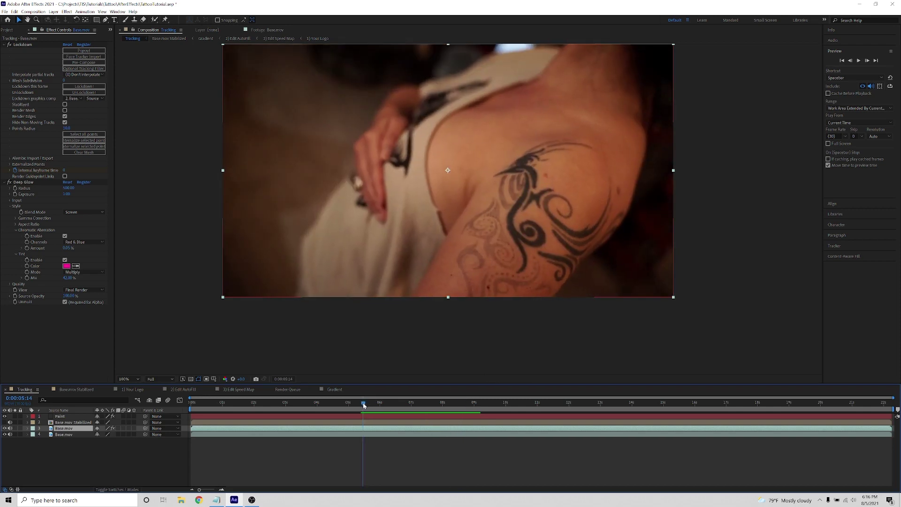
pyautogui.press('space')
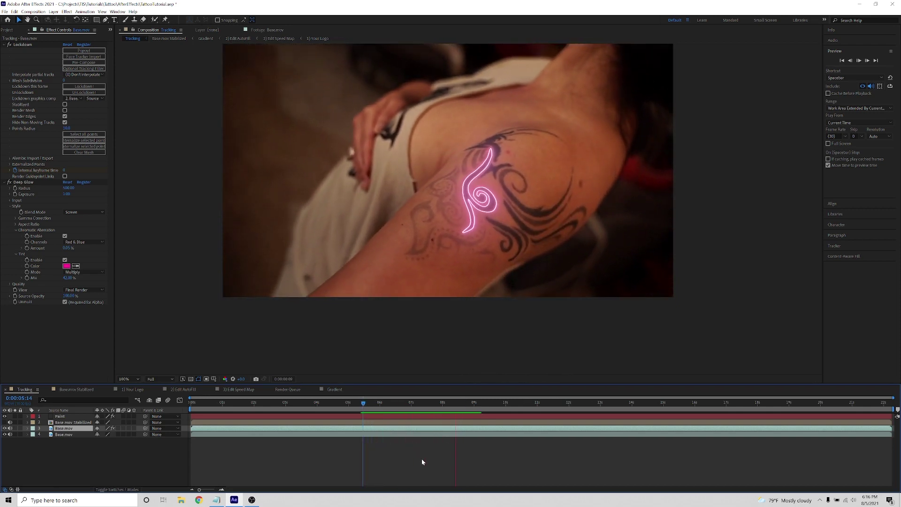
pyautogui.press('space')
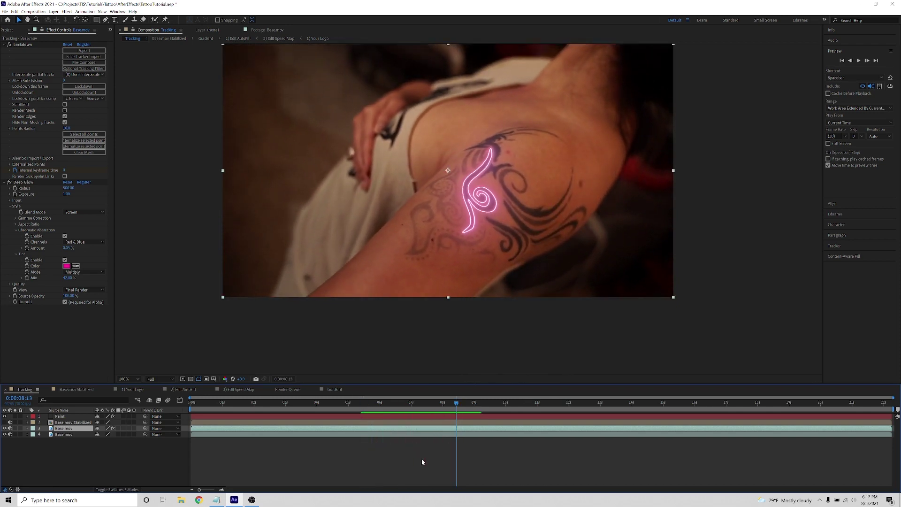